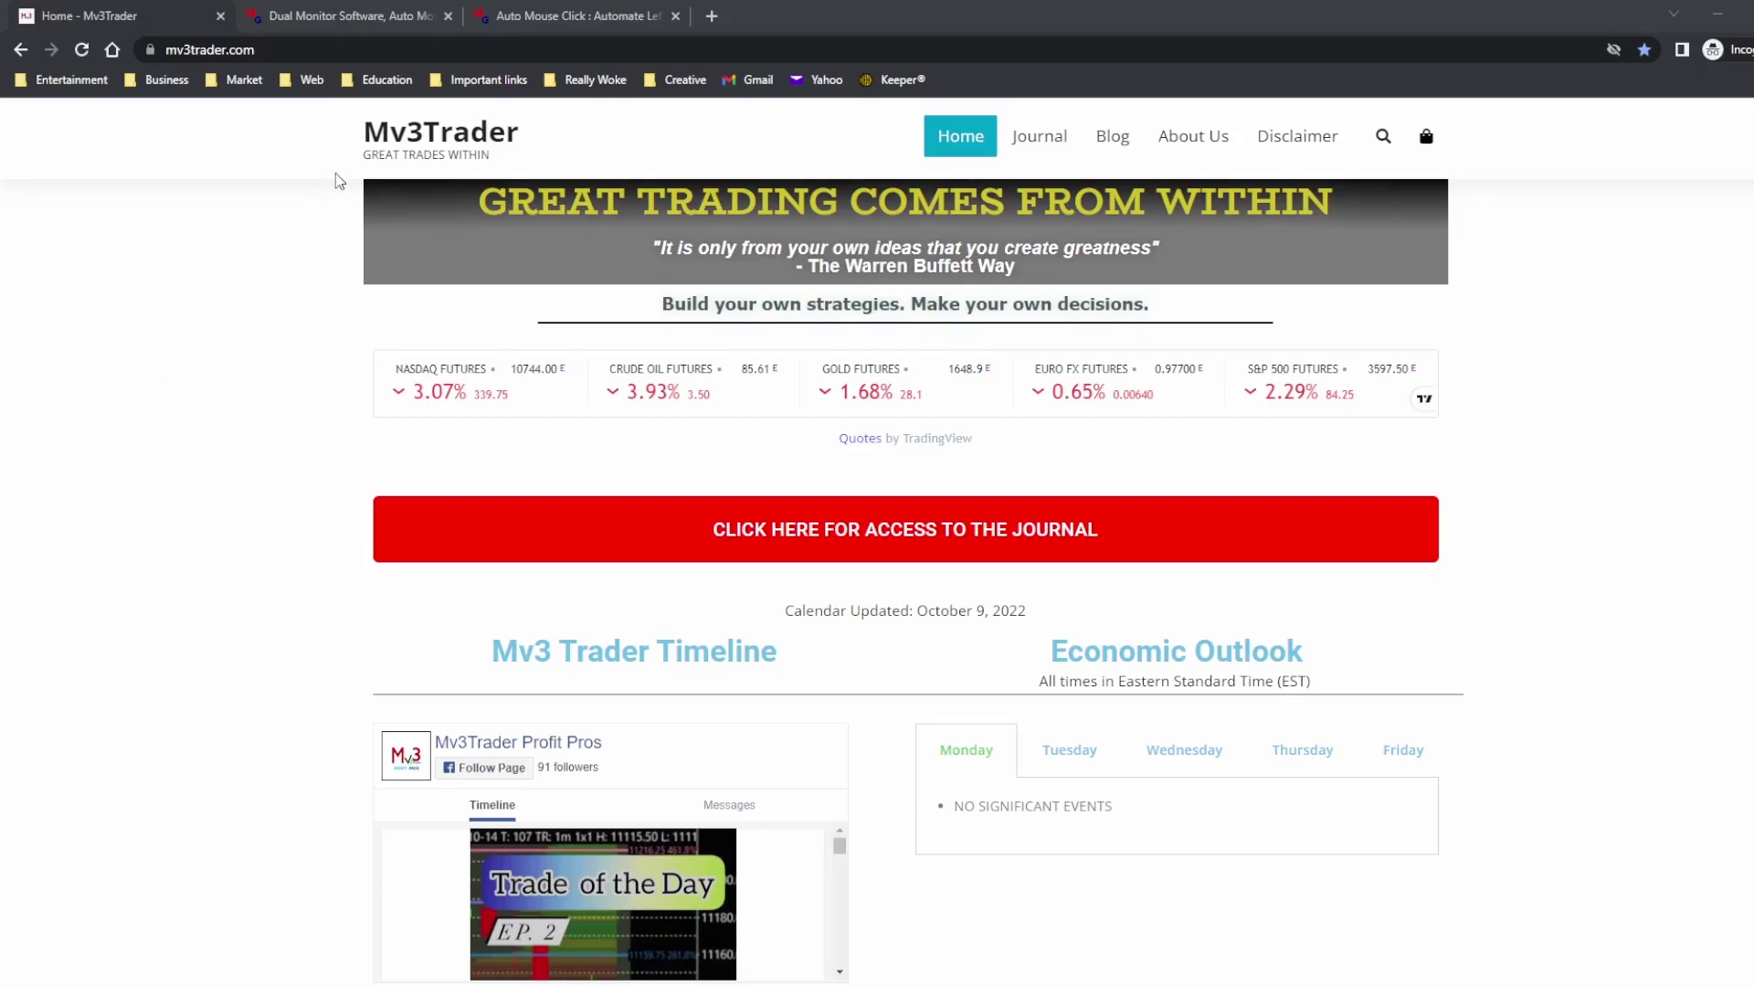
# Step: Switch to the MurGee 'Dual Monitor Software, Auto Mo…' browser tab
pyautogui.click(335, 18)
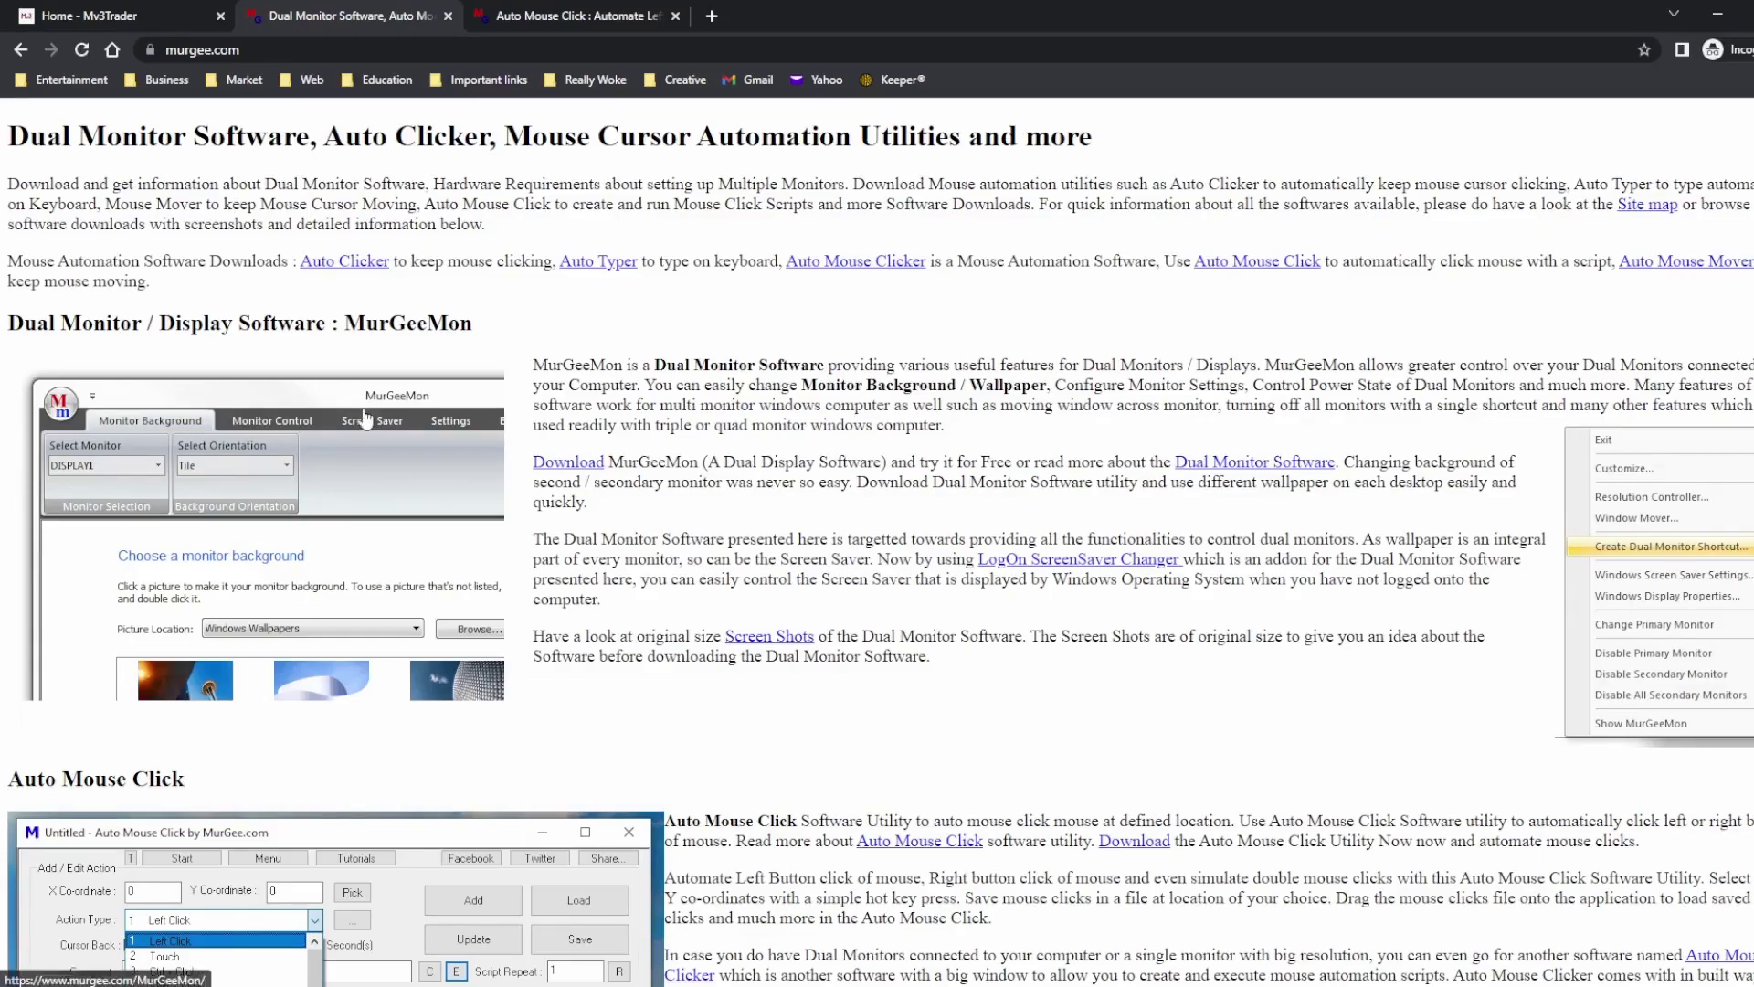
# Step: Go to the Auto Mouse Click page, skim its steps, and download setup.exe
pyautogui.hotkey('ctrl', 'Tab')
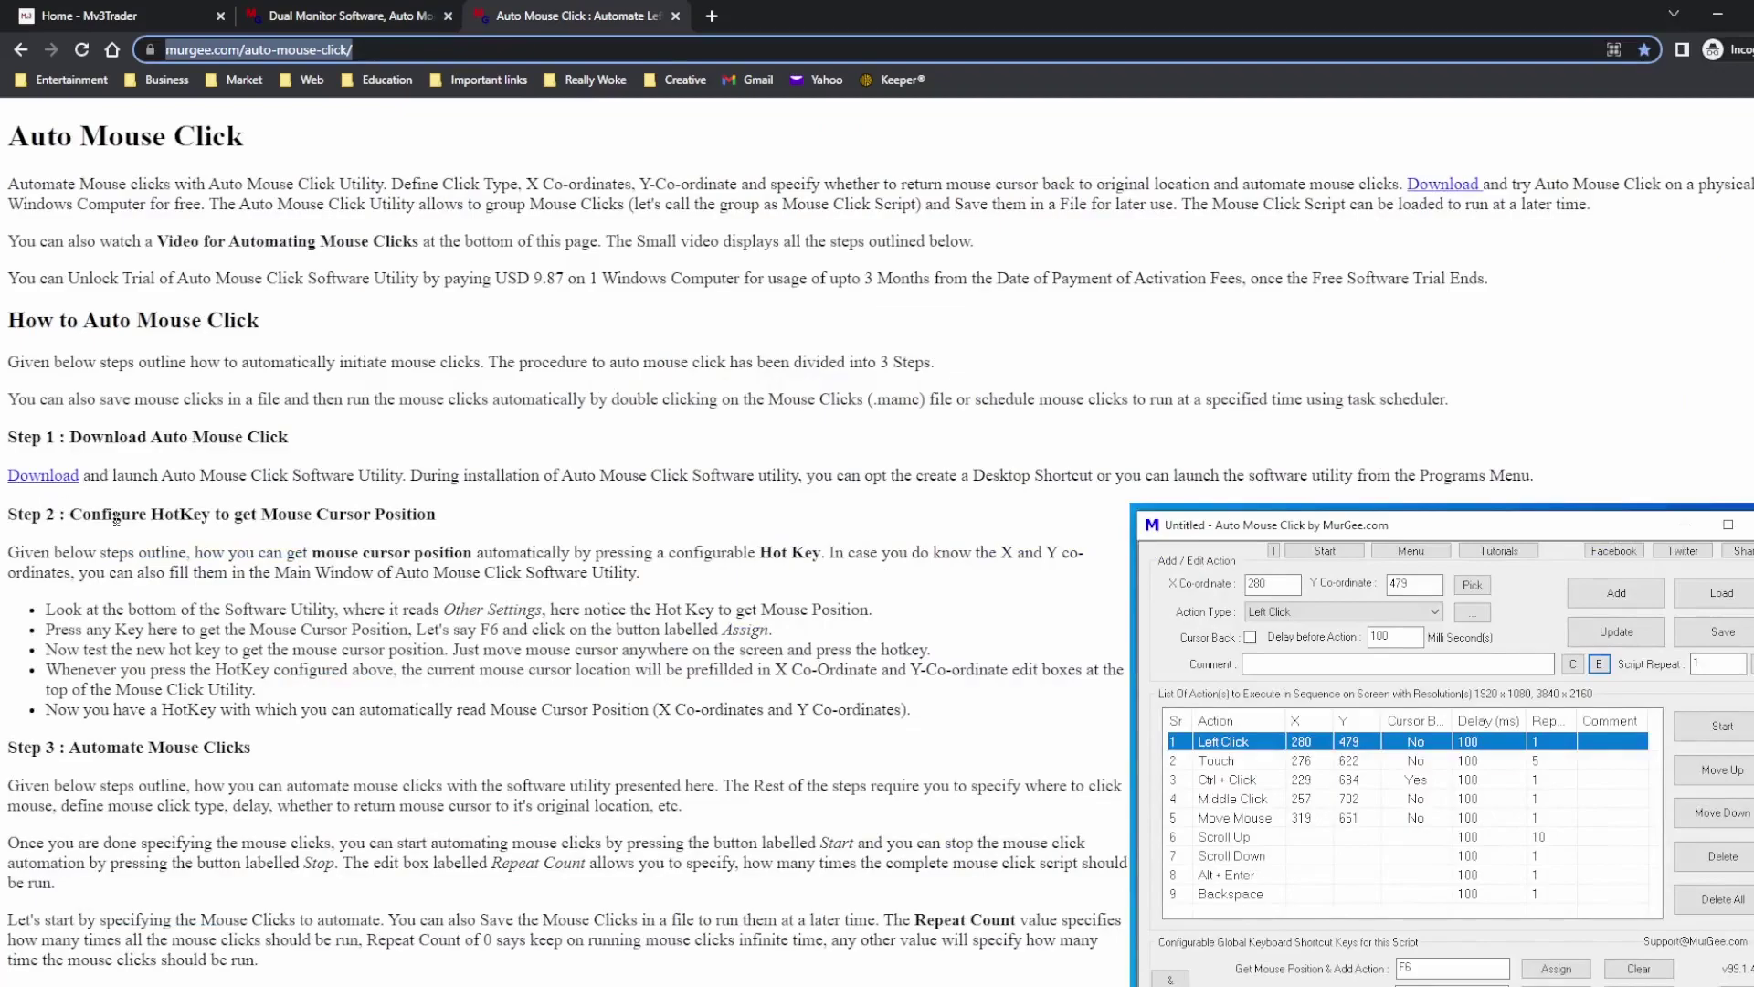
pyautogui.scroll(-6, 116, 521)
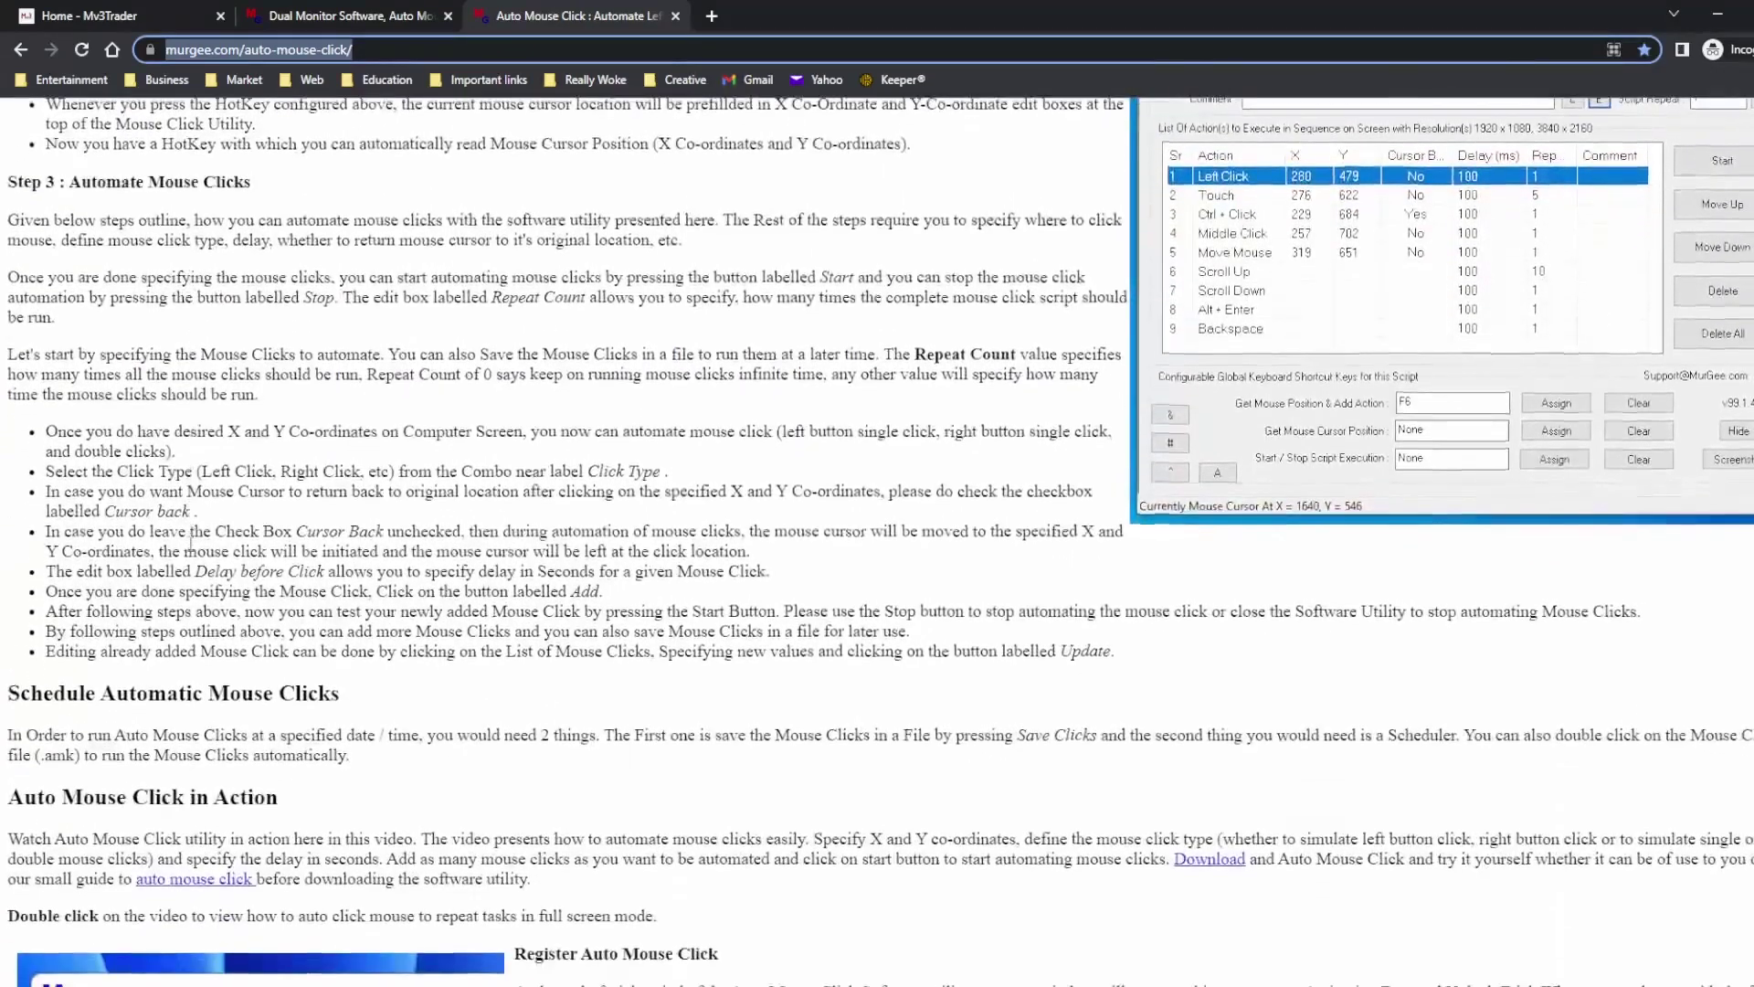
pyautogui.scroll(-4, 190, 541)
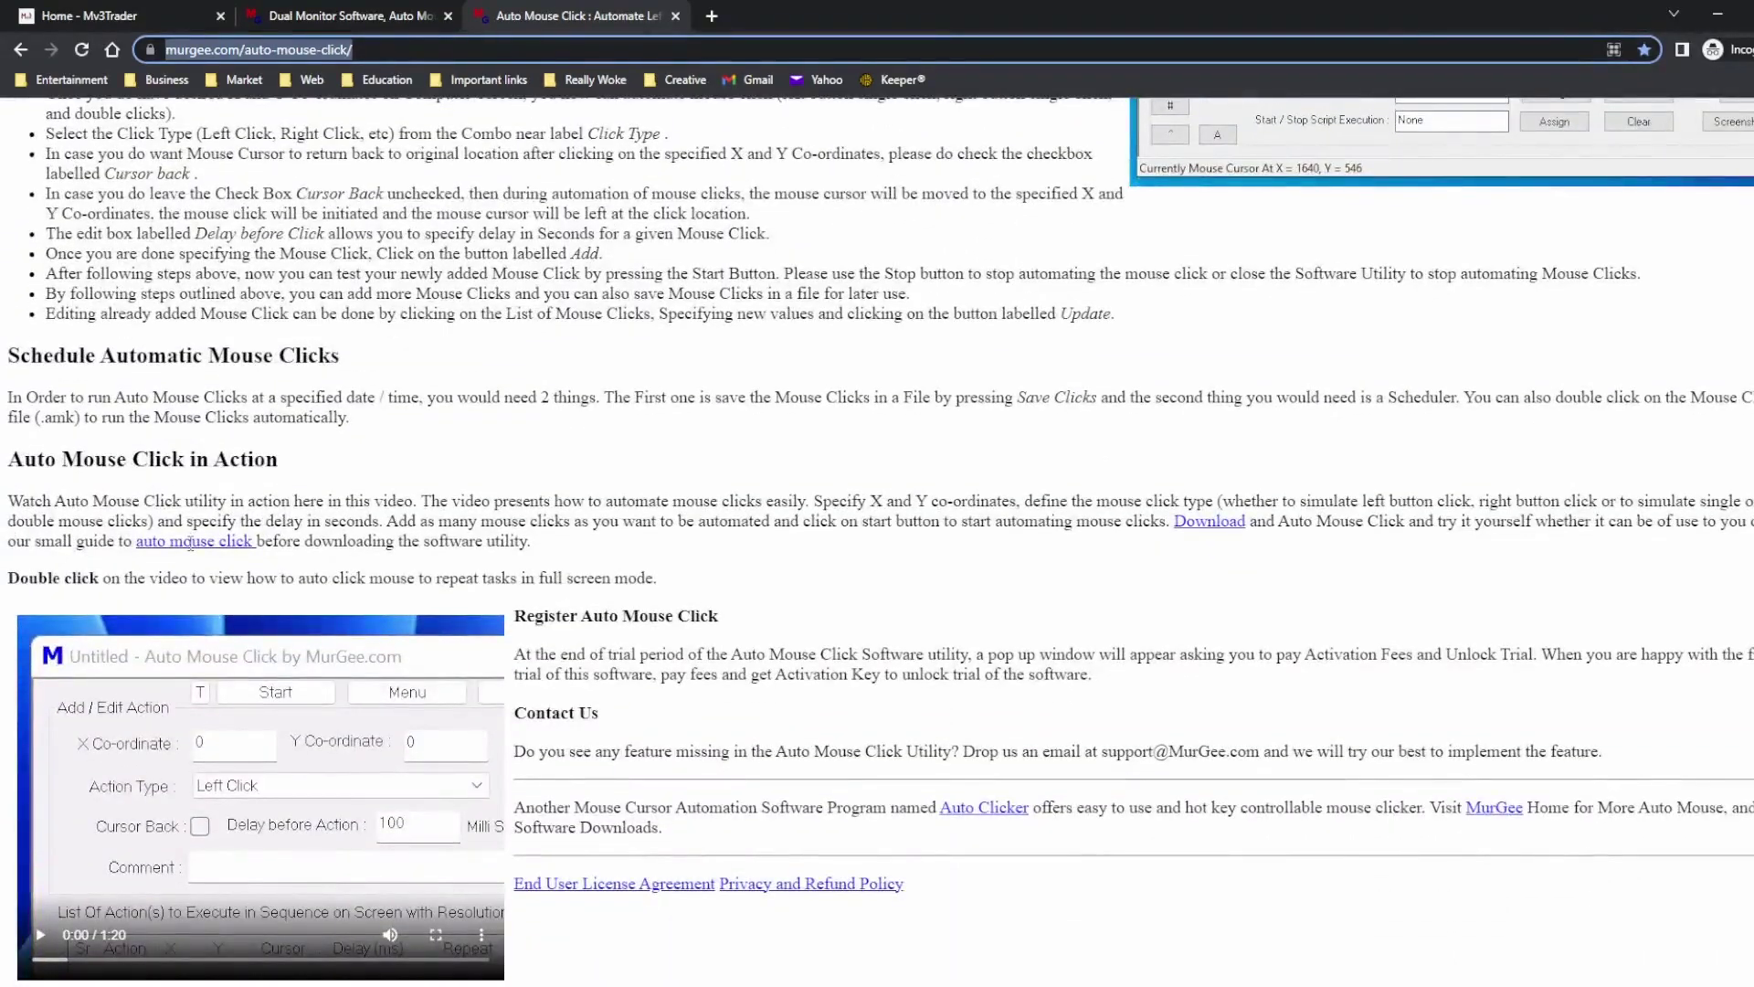
pyautogui.scroll(7, 190, 541)
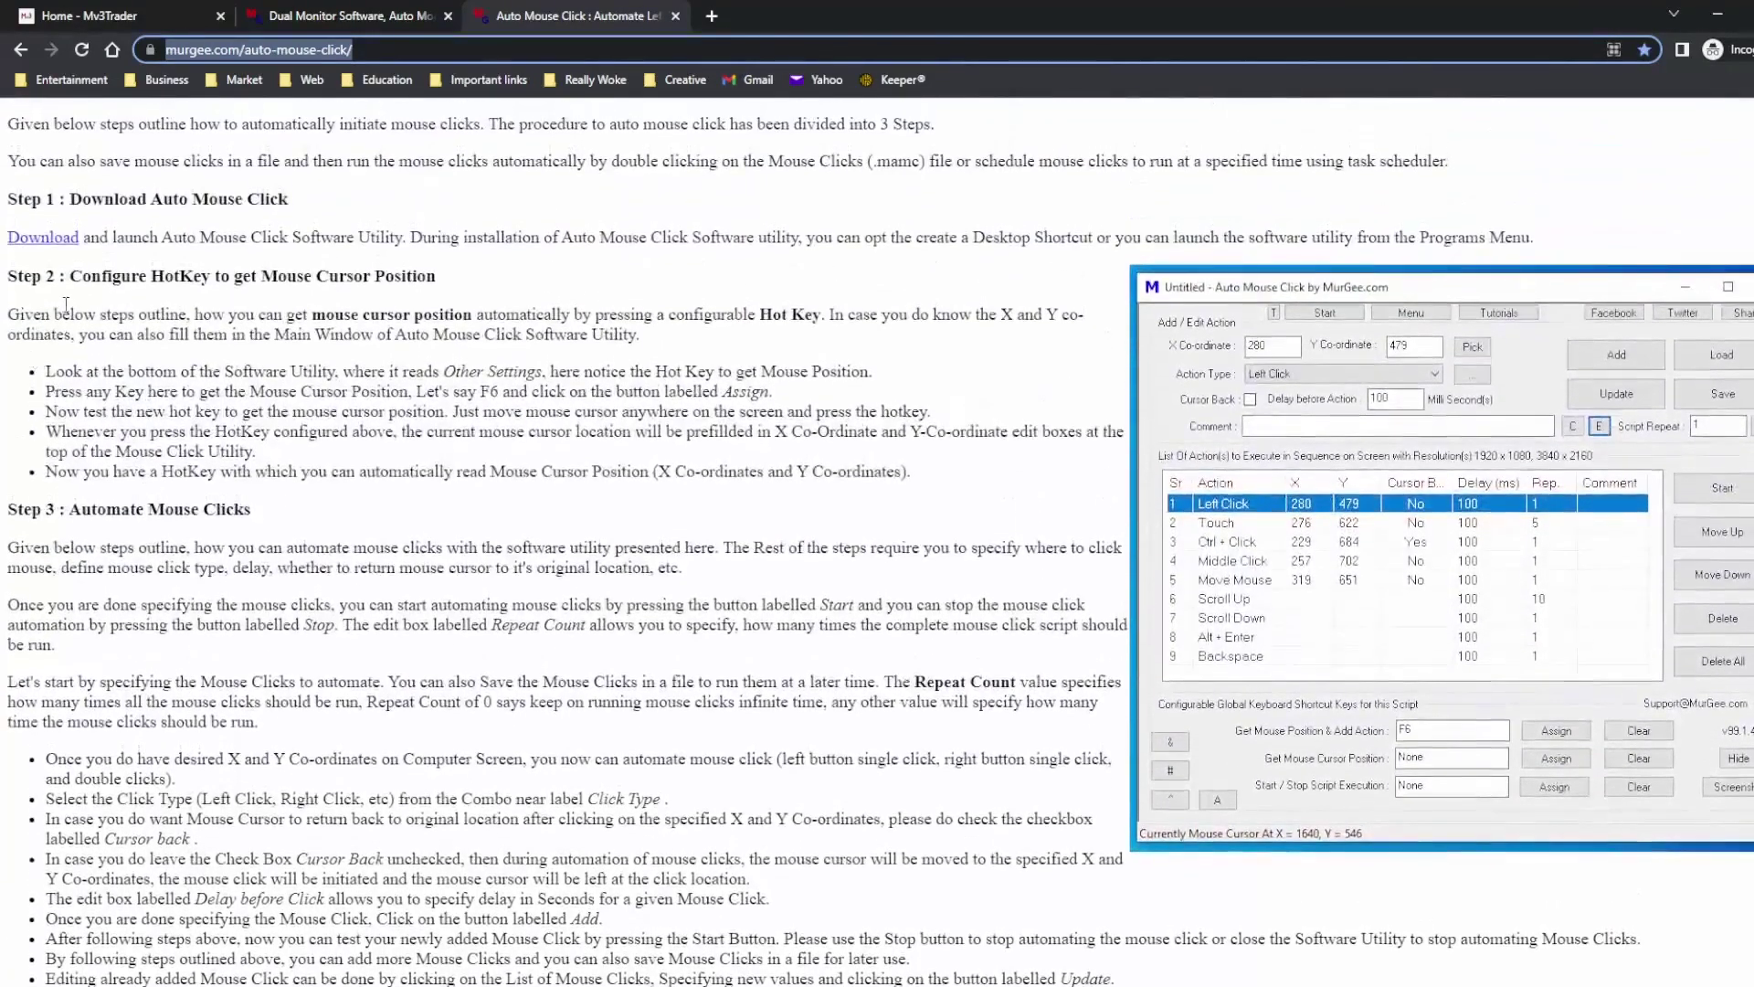
pyautogui.click(47, 239)
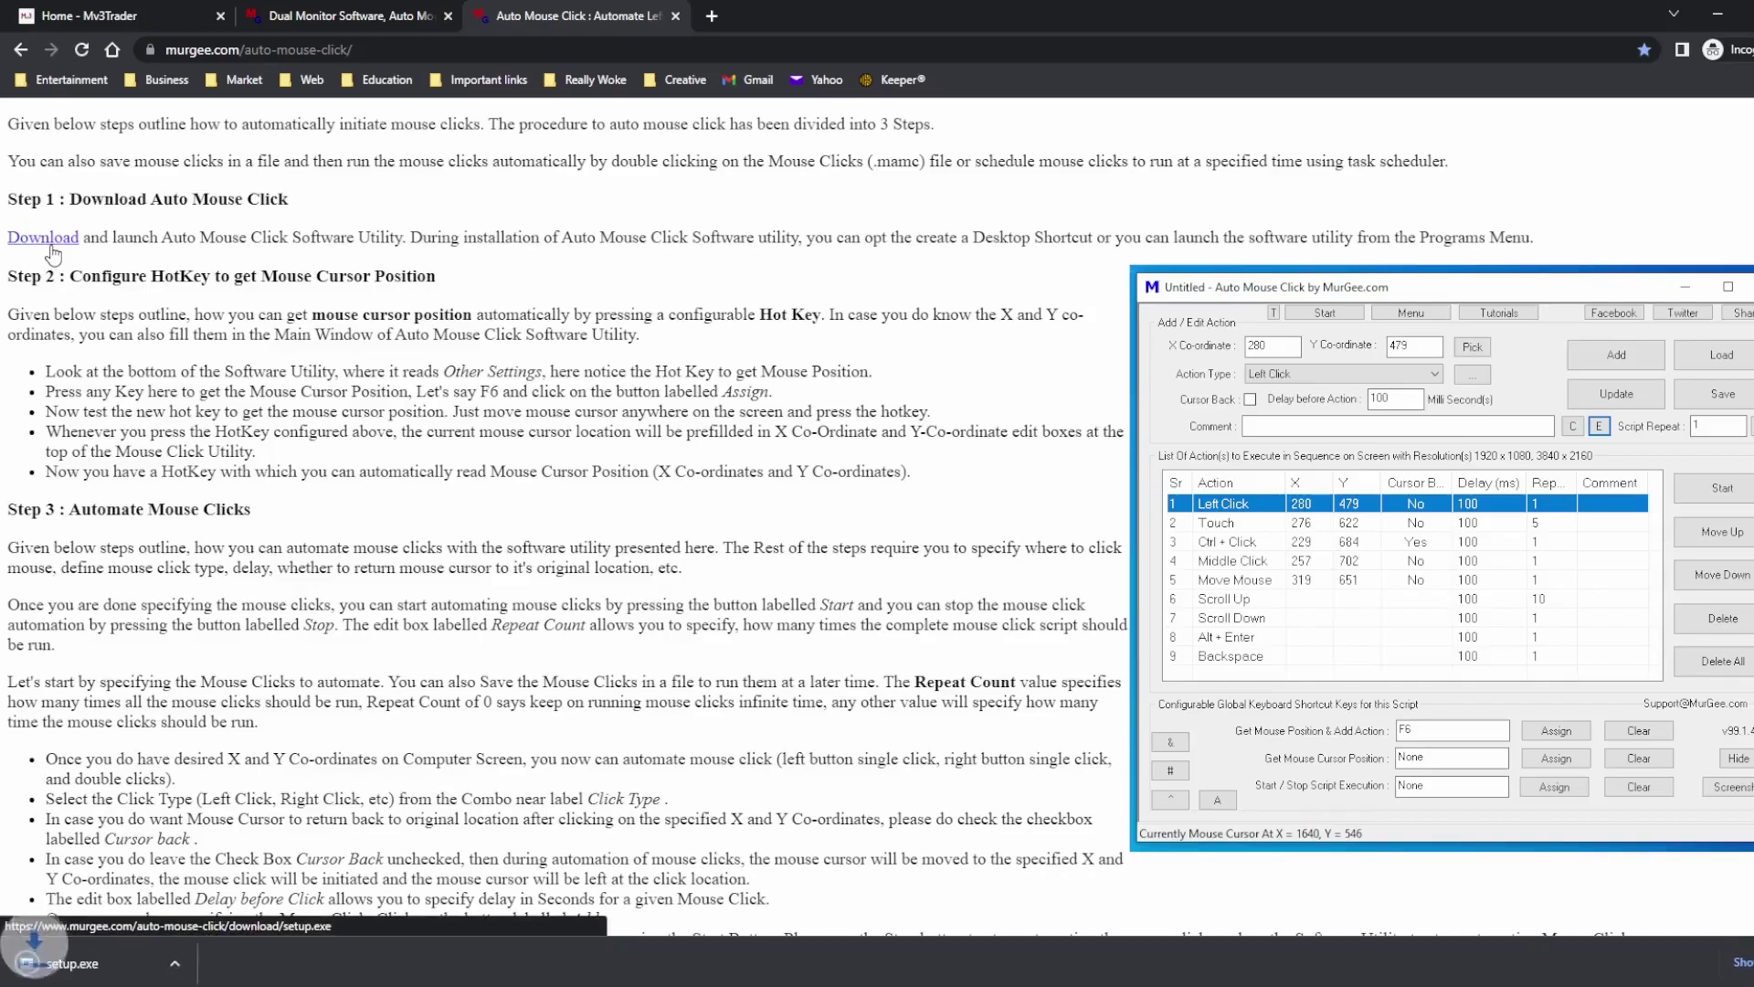
# Step: Run setup.exe, accept the licence, go two pages in, then cancel and confirm exiting setup
pyautogui.click(76, 966)
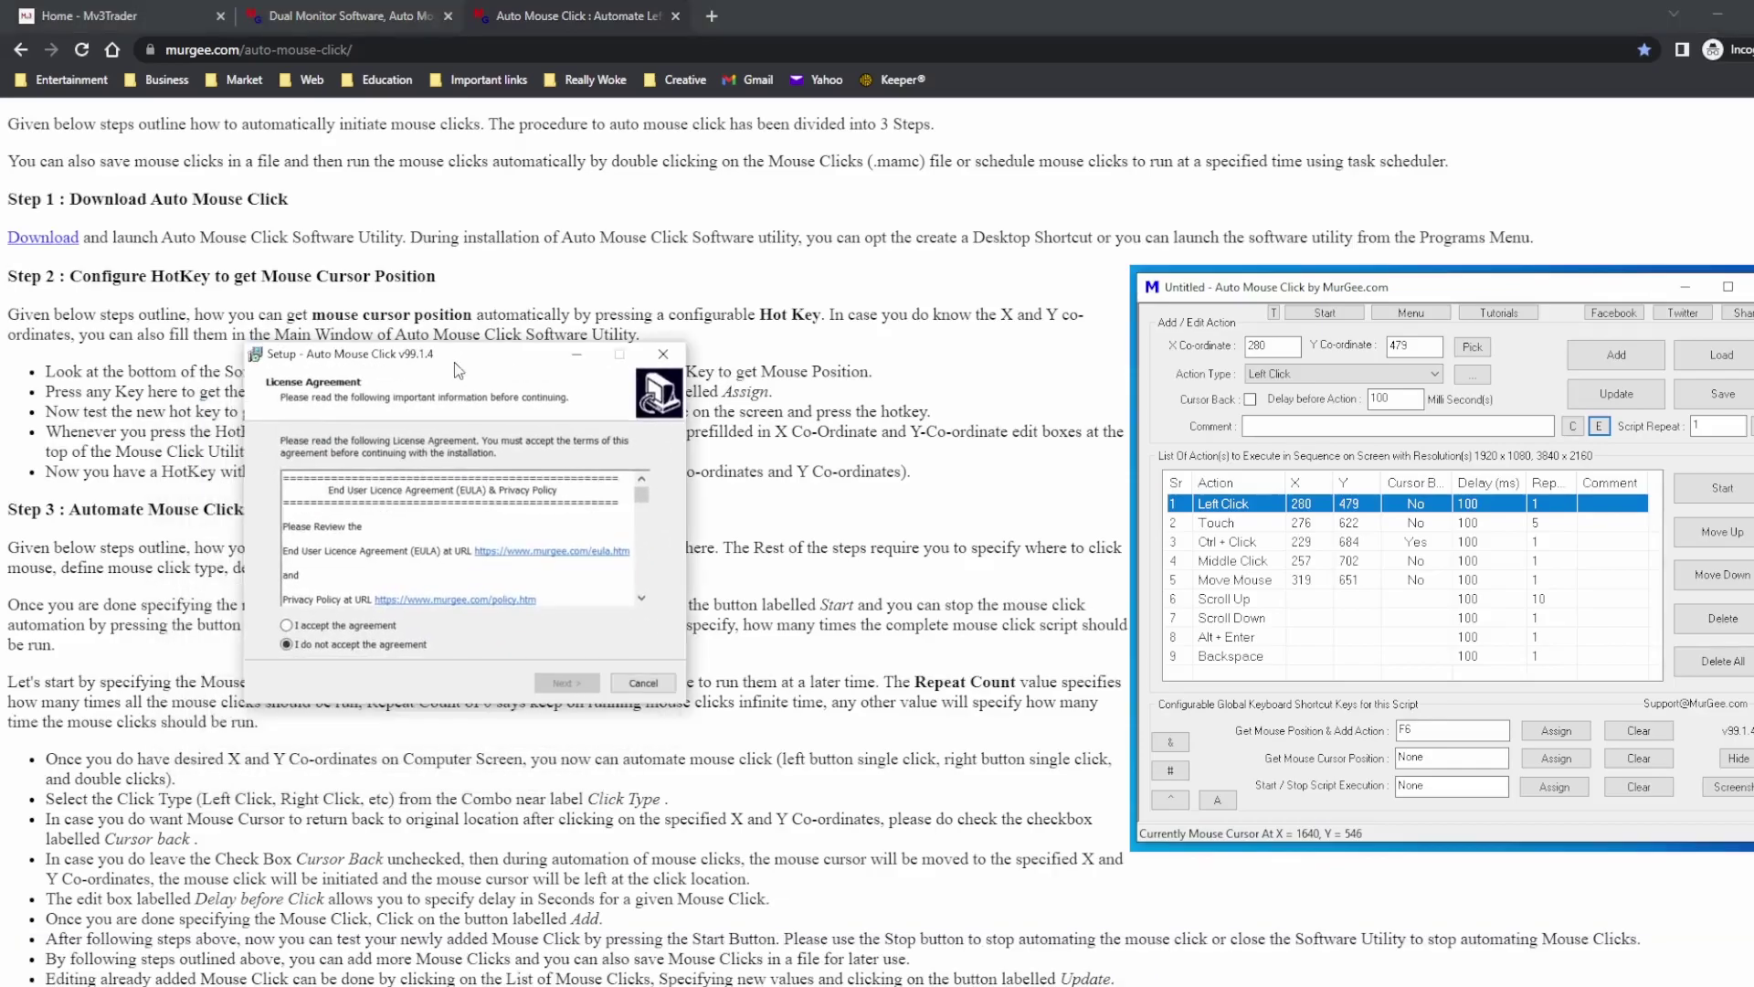
pyautogui.click(324, 626)
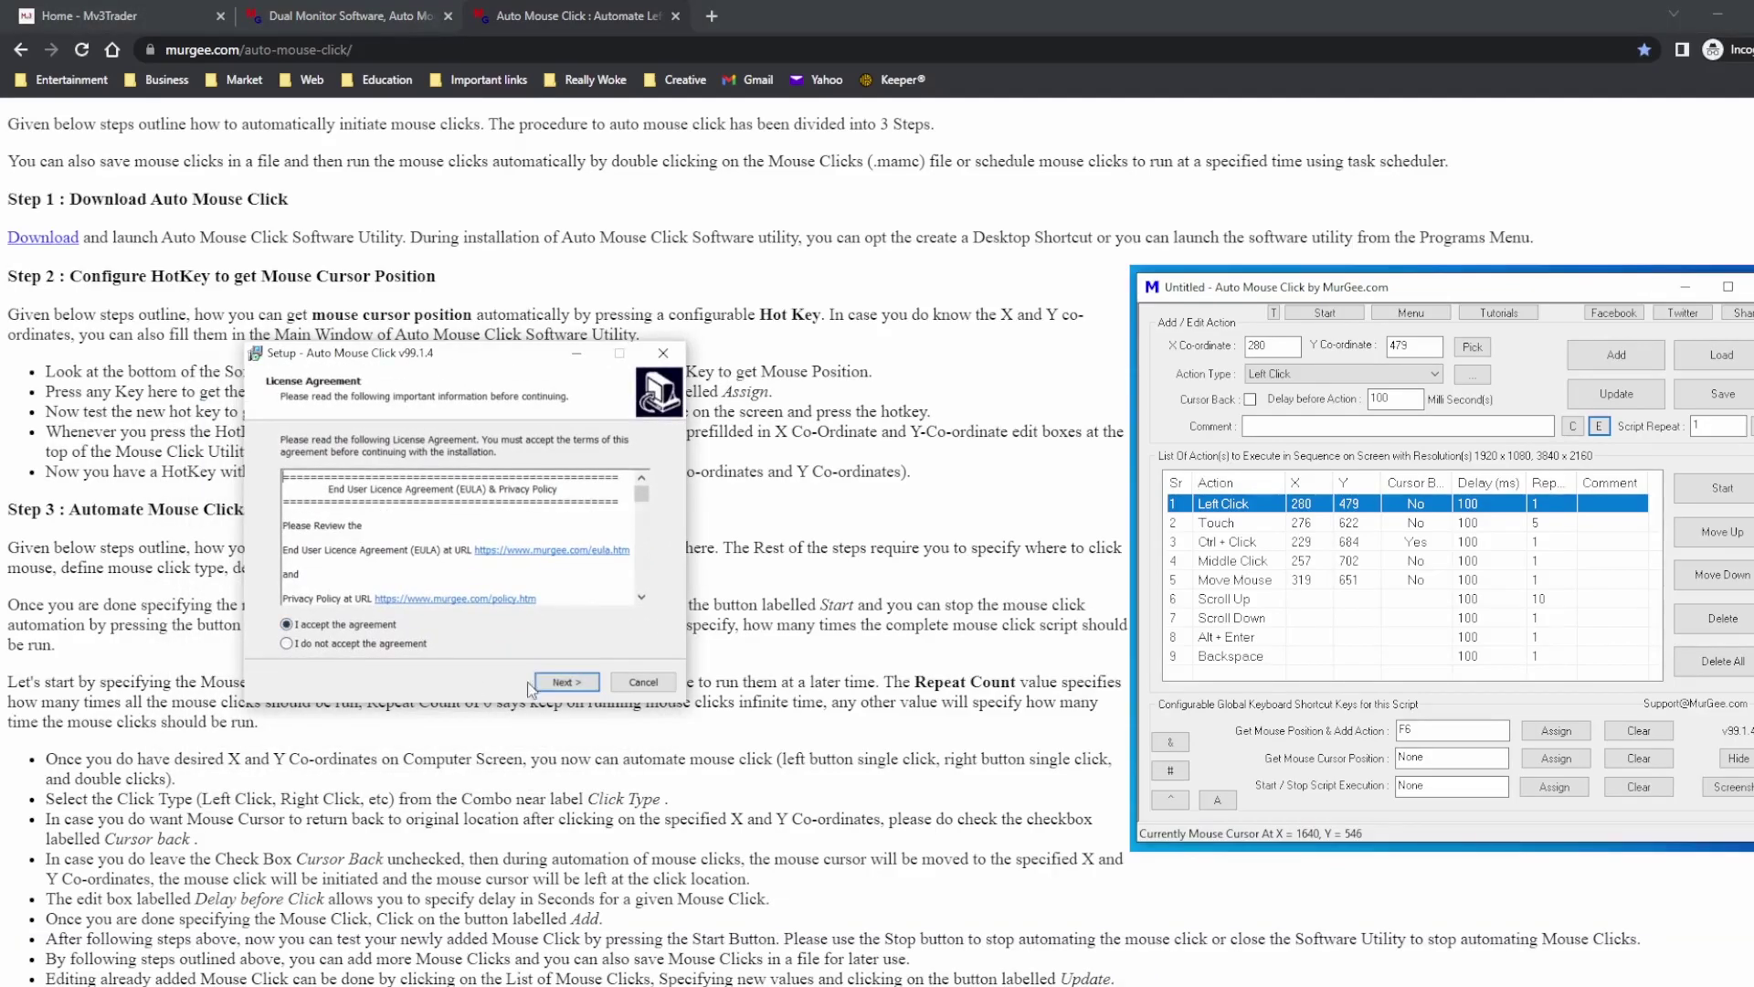
pyautogui.click(546, 682)
pyautogui.click(566, 681)
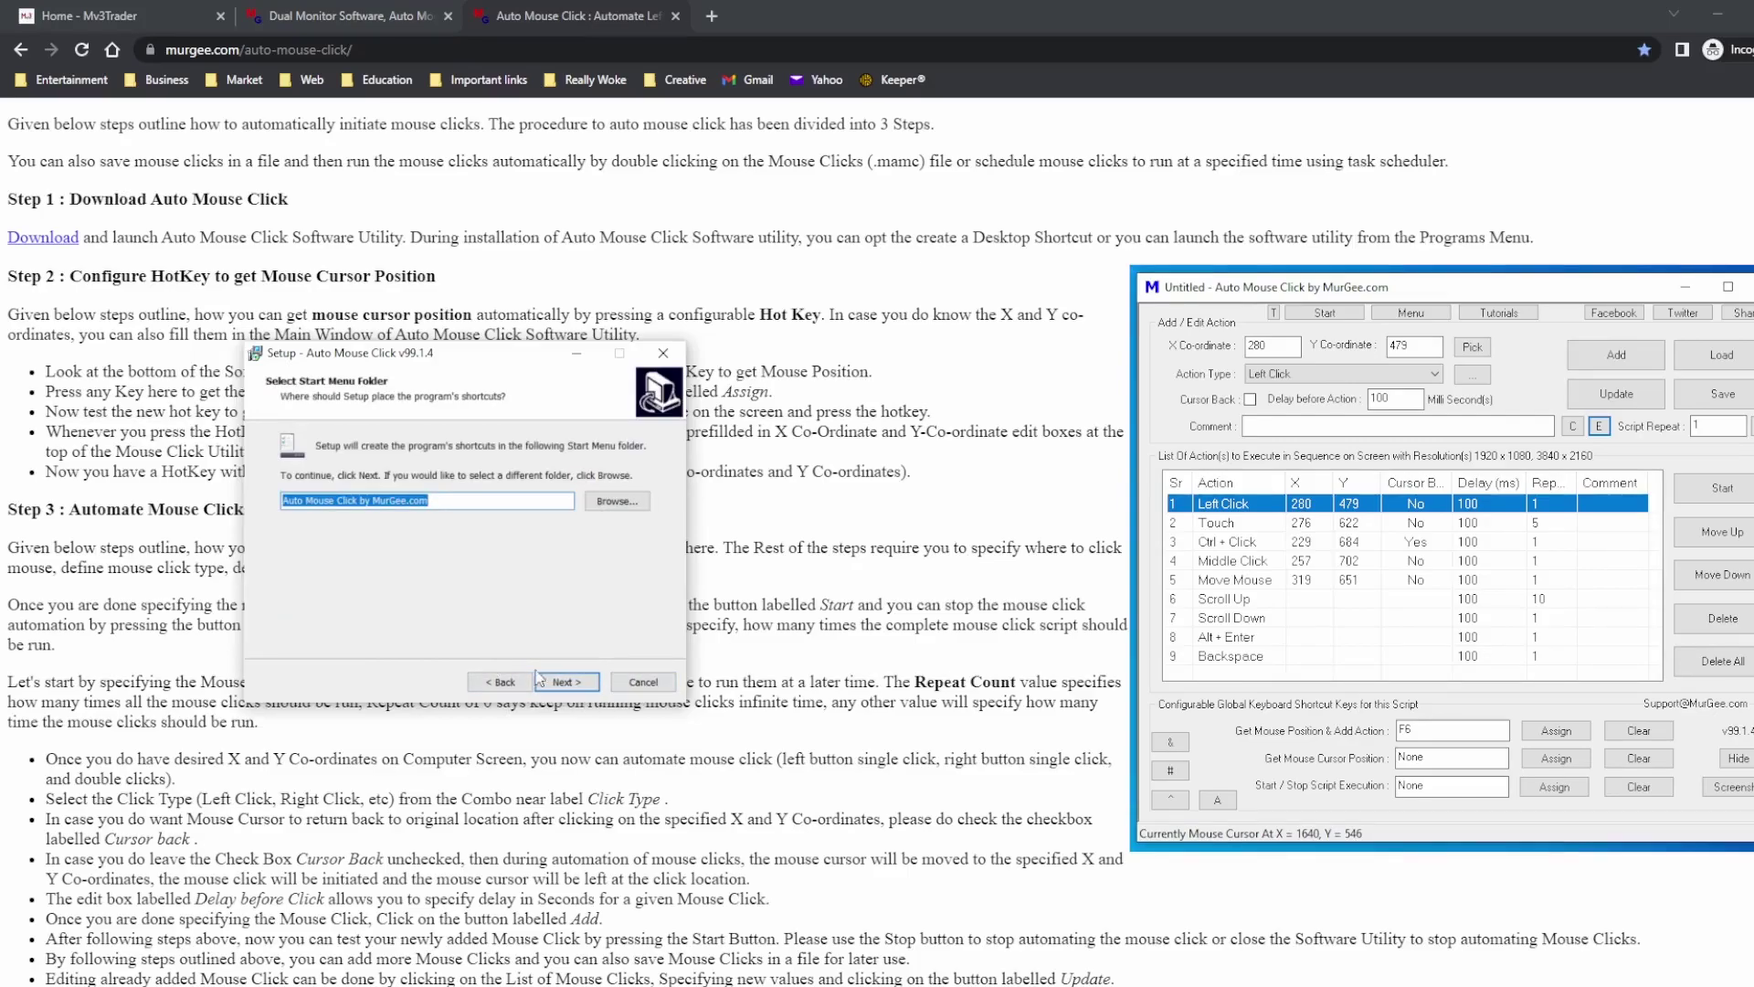
pyautogui.click(652, 683)
pyautogui.click(974, 606)
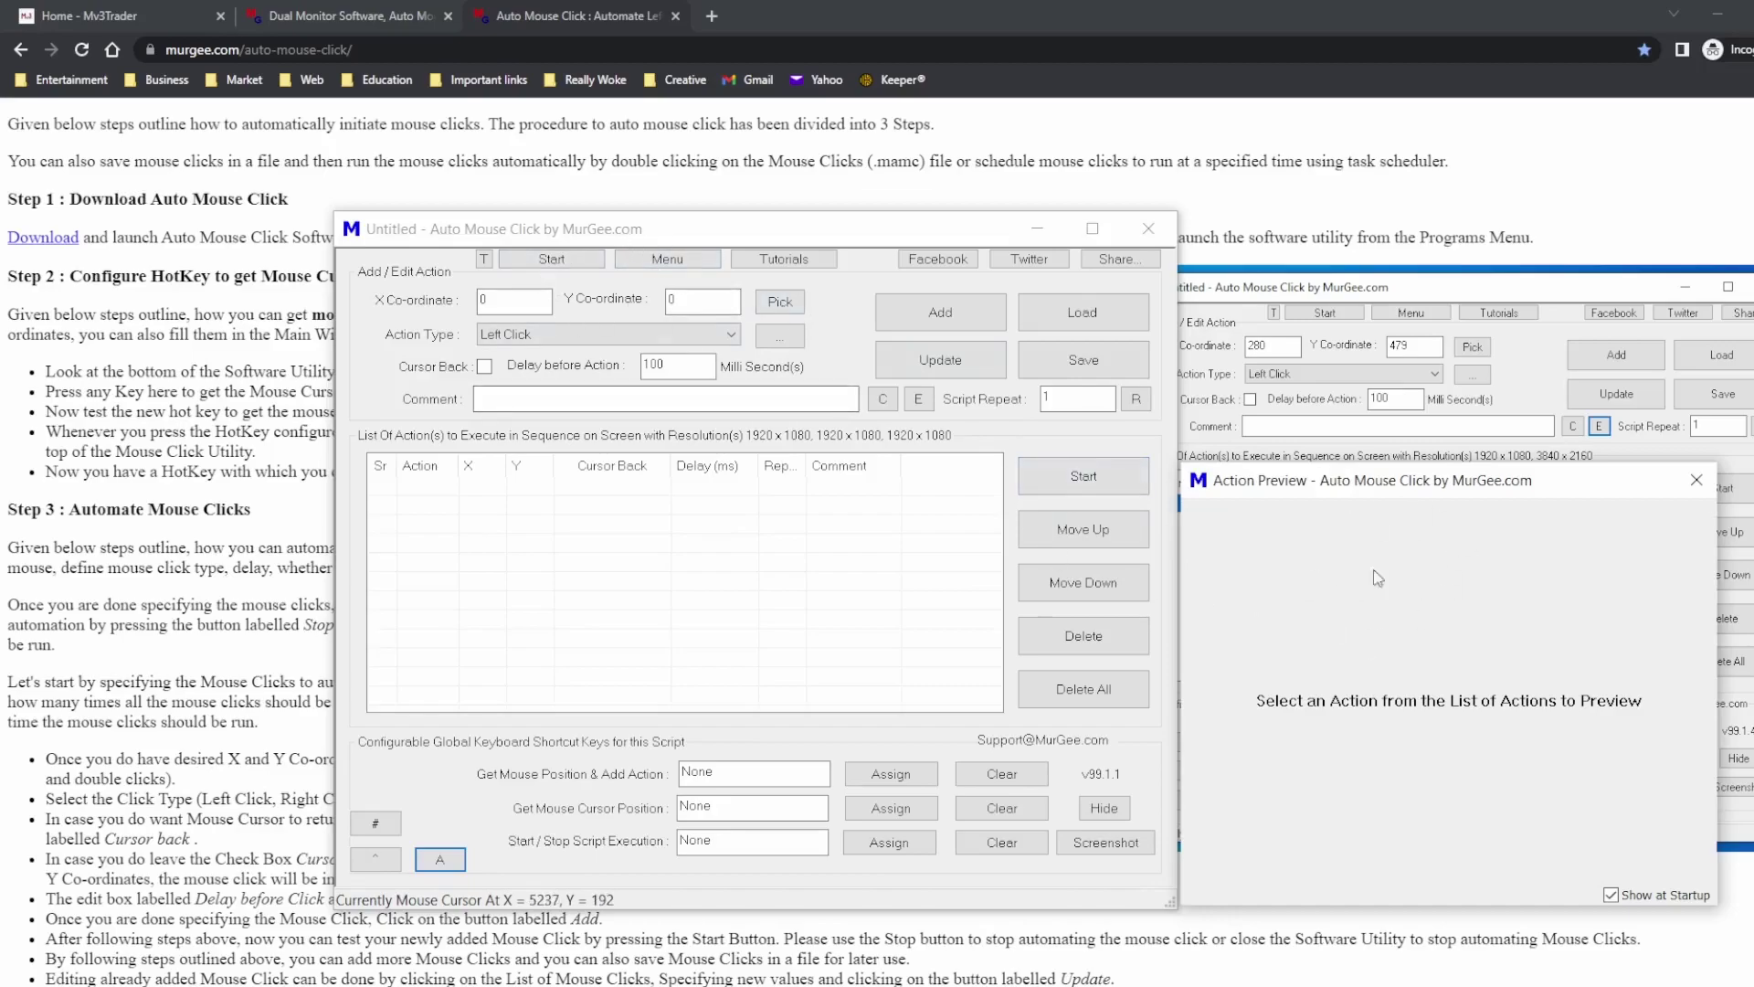
# Step: Close Action Preview and position the Click at Multiple Spots window listing 30 hotkey actions
pyautogui.click(1698, 481)
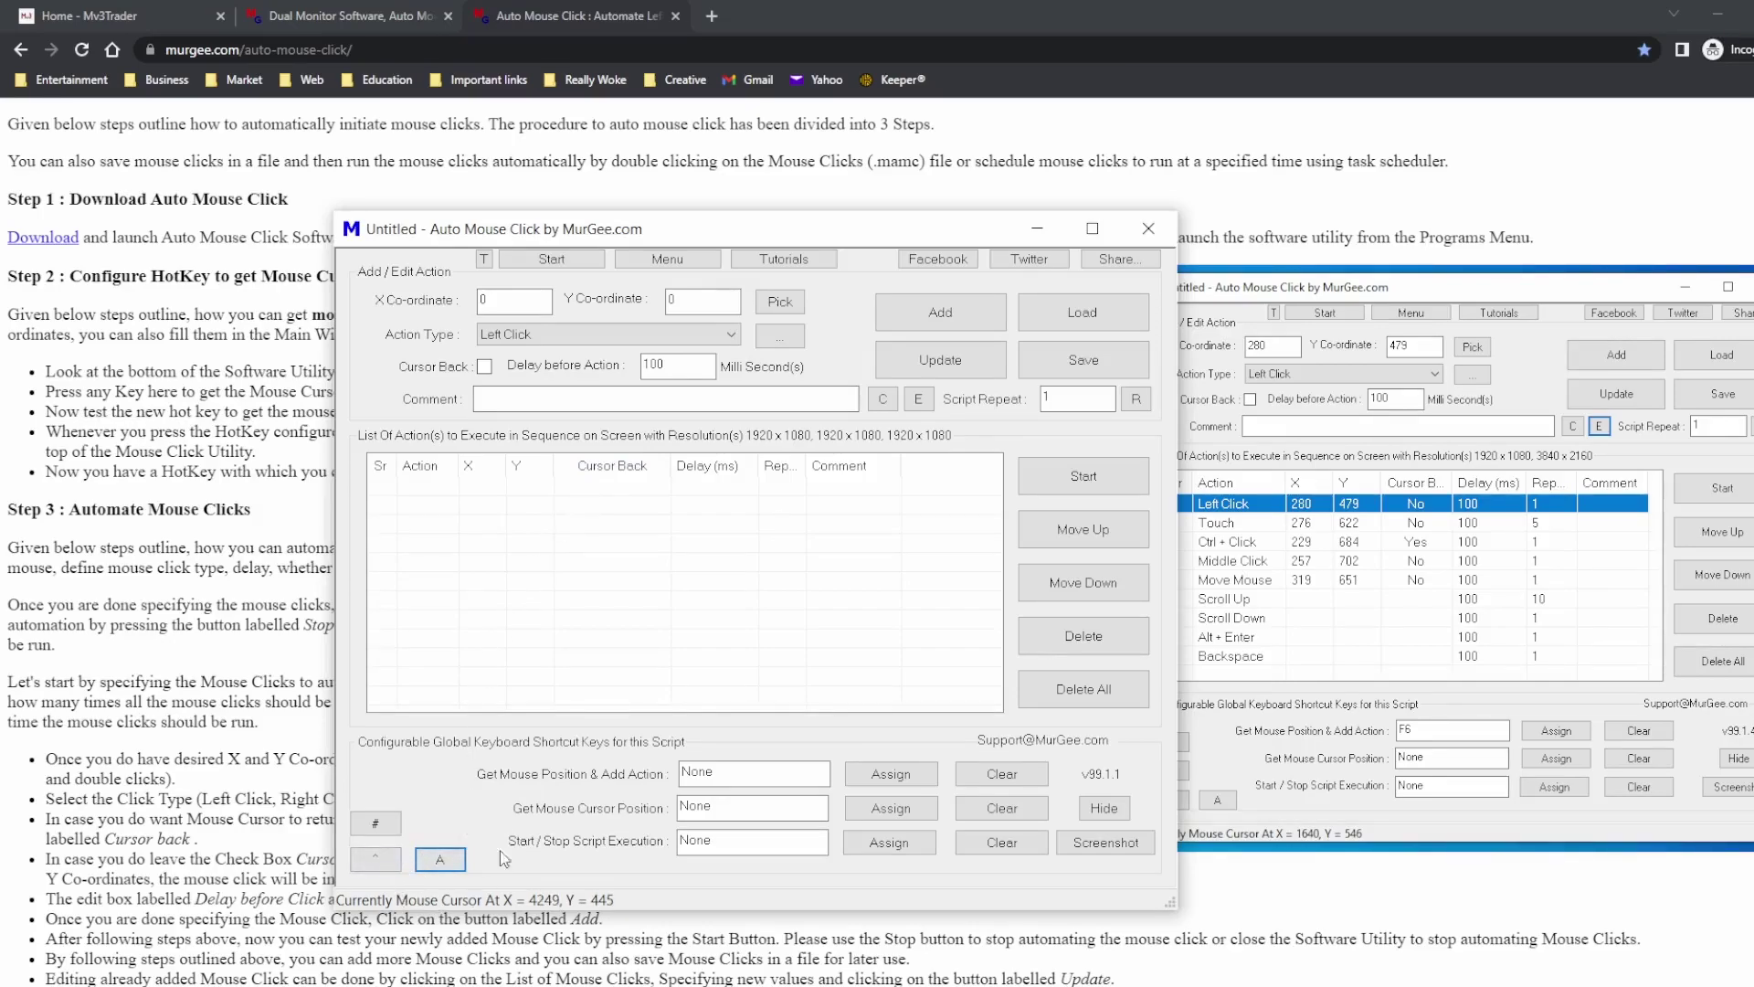
pyautogui.click(439, 867)
pyautogui.moveTo(766, 135); pyautogui.dragTo(783, 54)
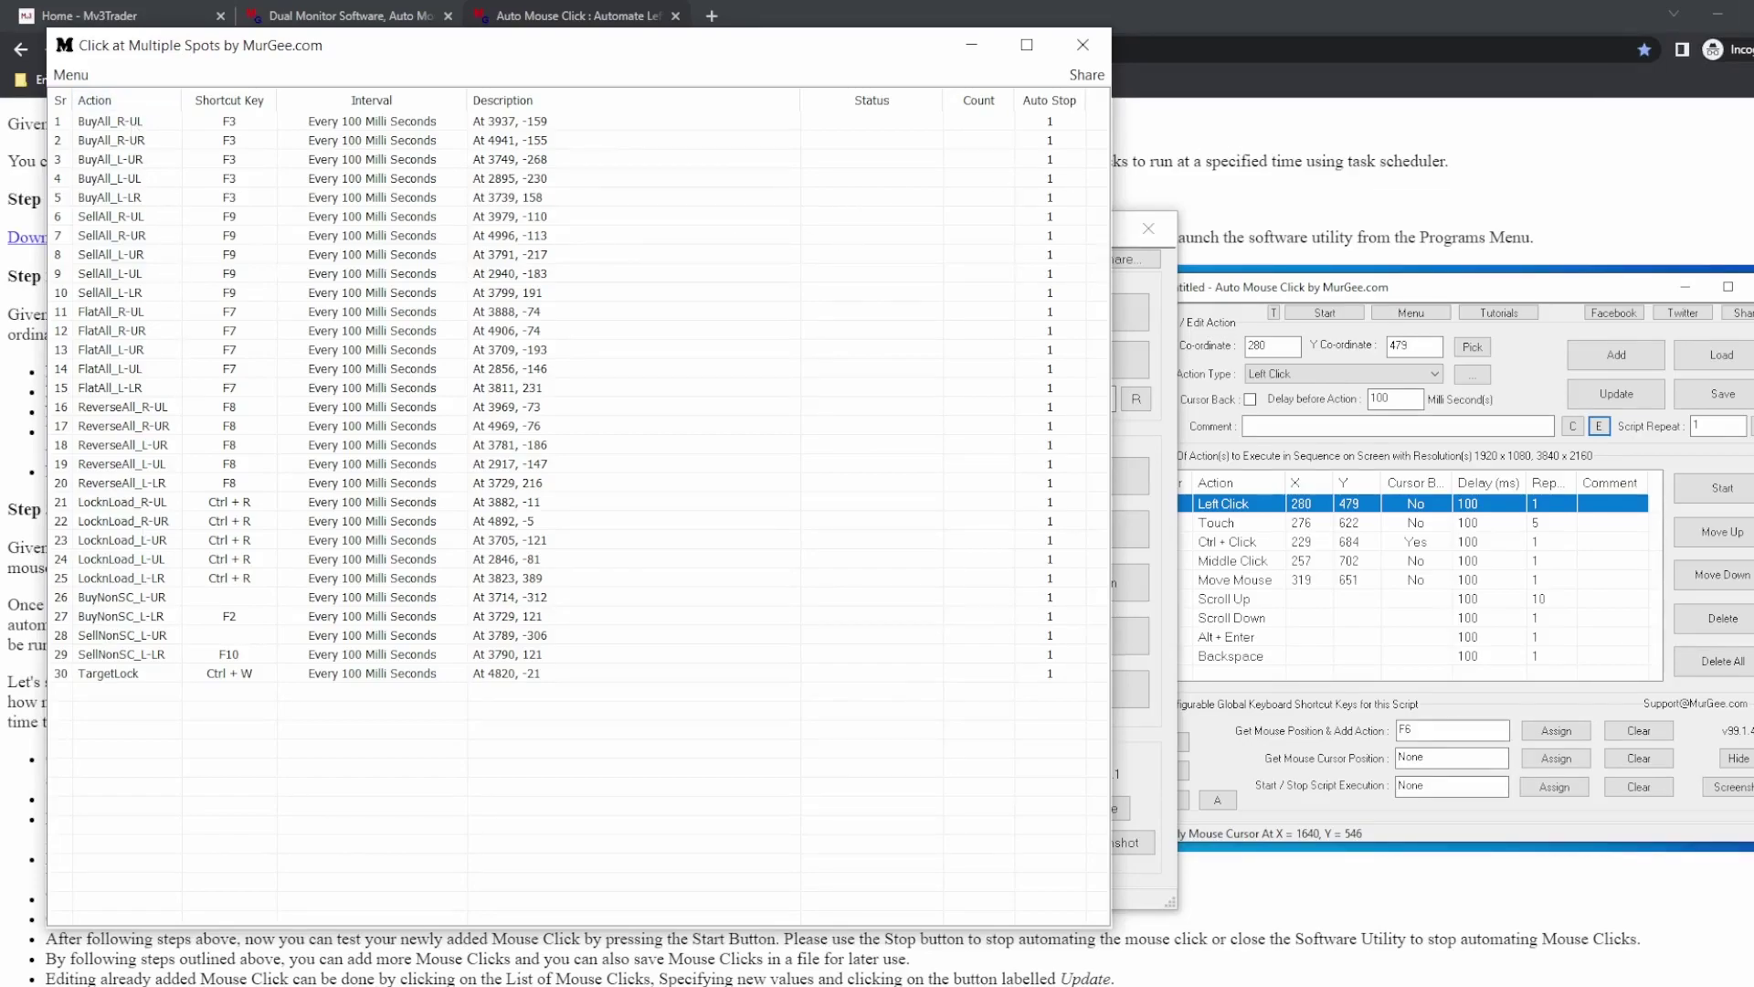
# Step: Minimize Chrome and close the Auto Mouse Click window
pyautogui.click(1719, 24)
pyautogui.click(1719, 24)
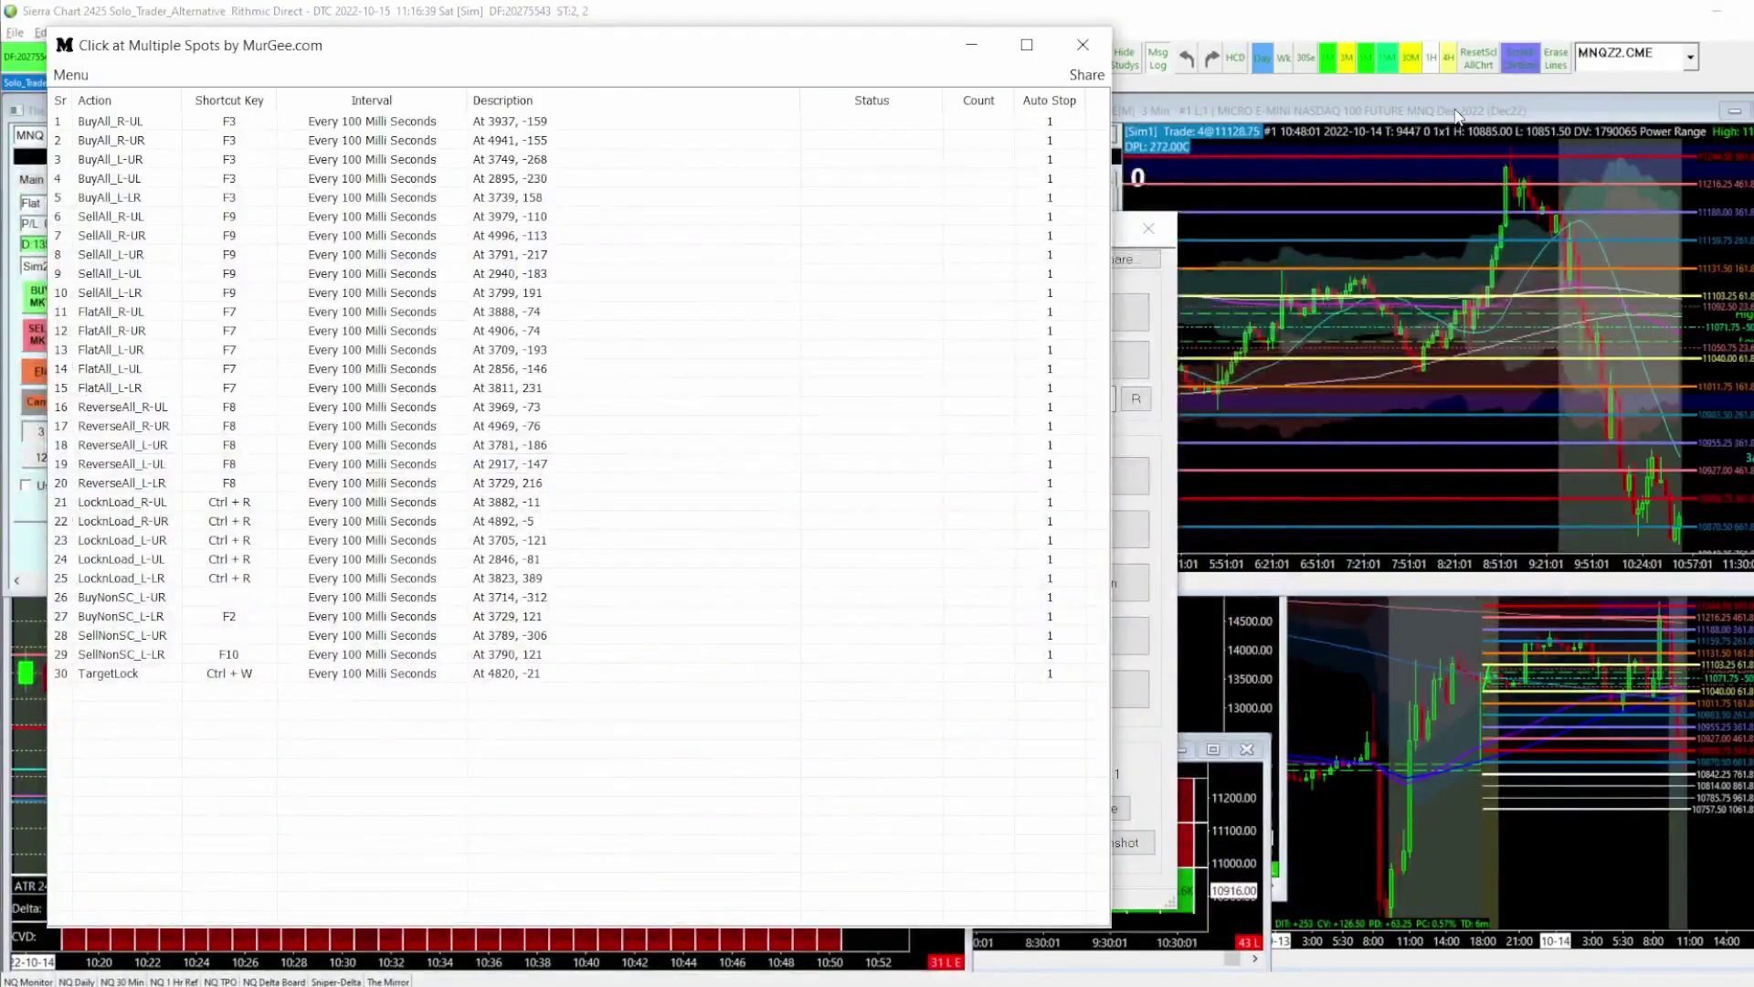
pyautogui.click(1167, 325)
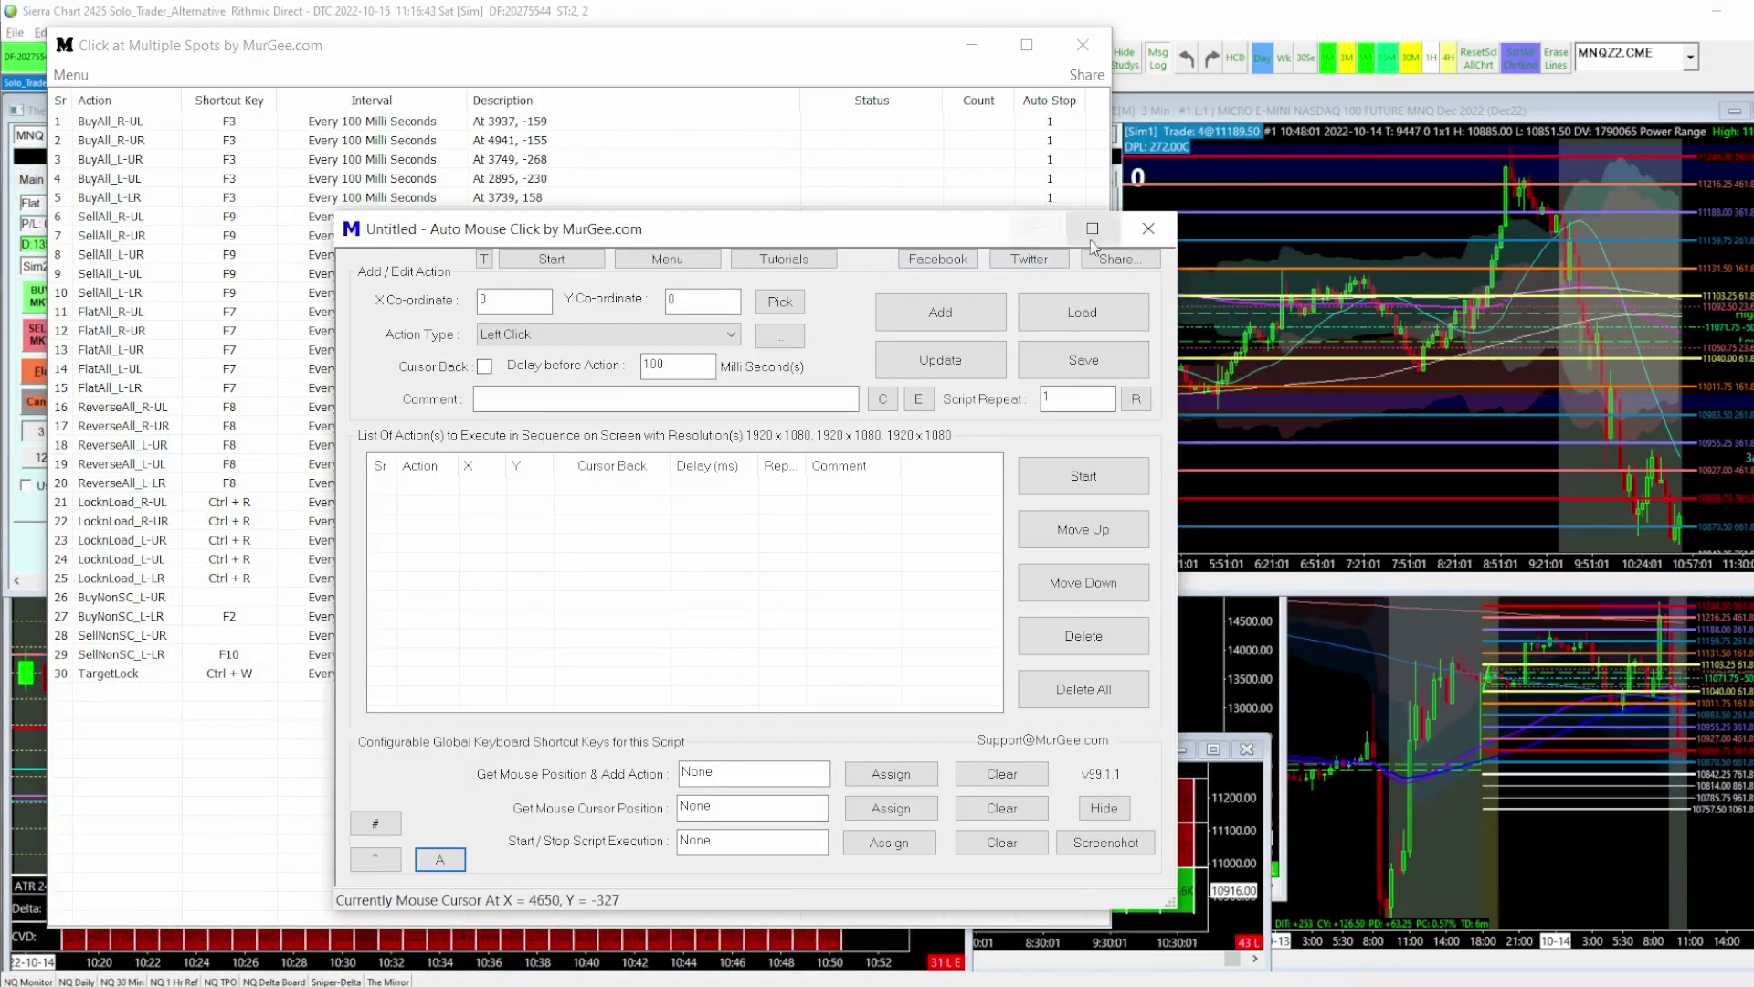
pyautogui.click(1148, 229)
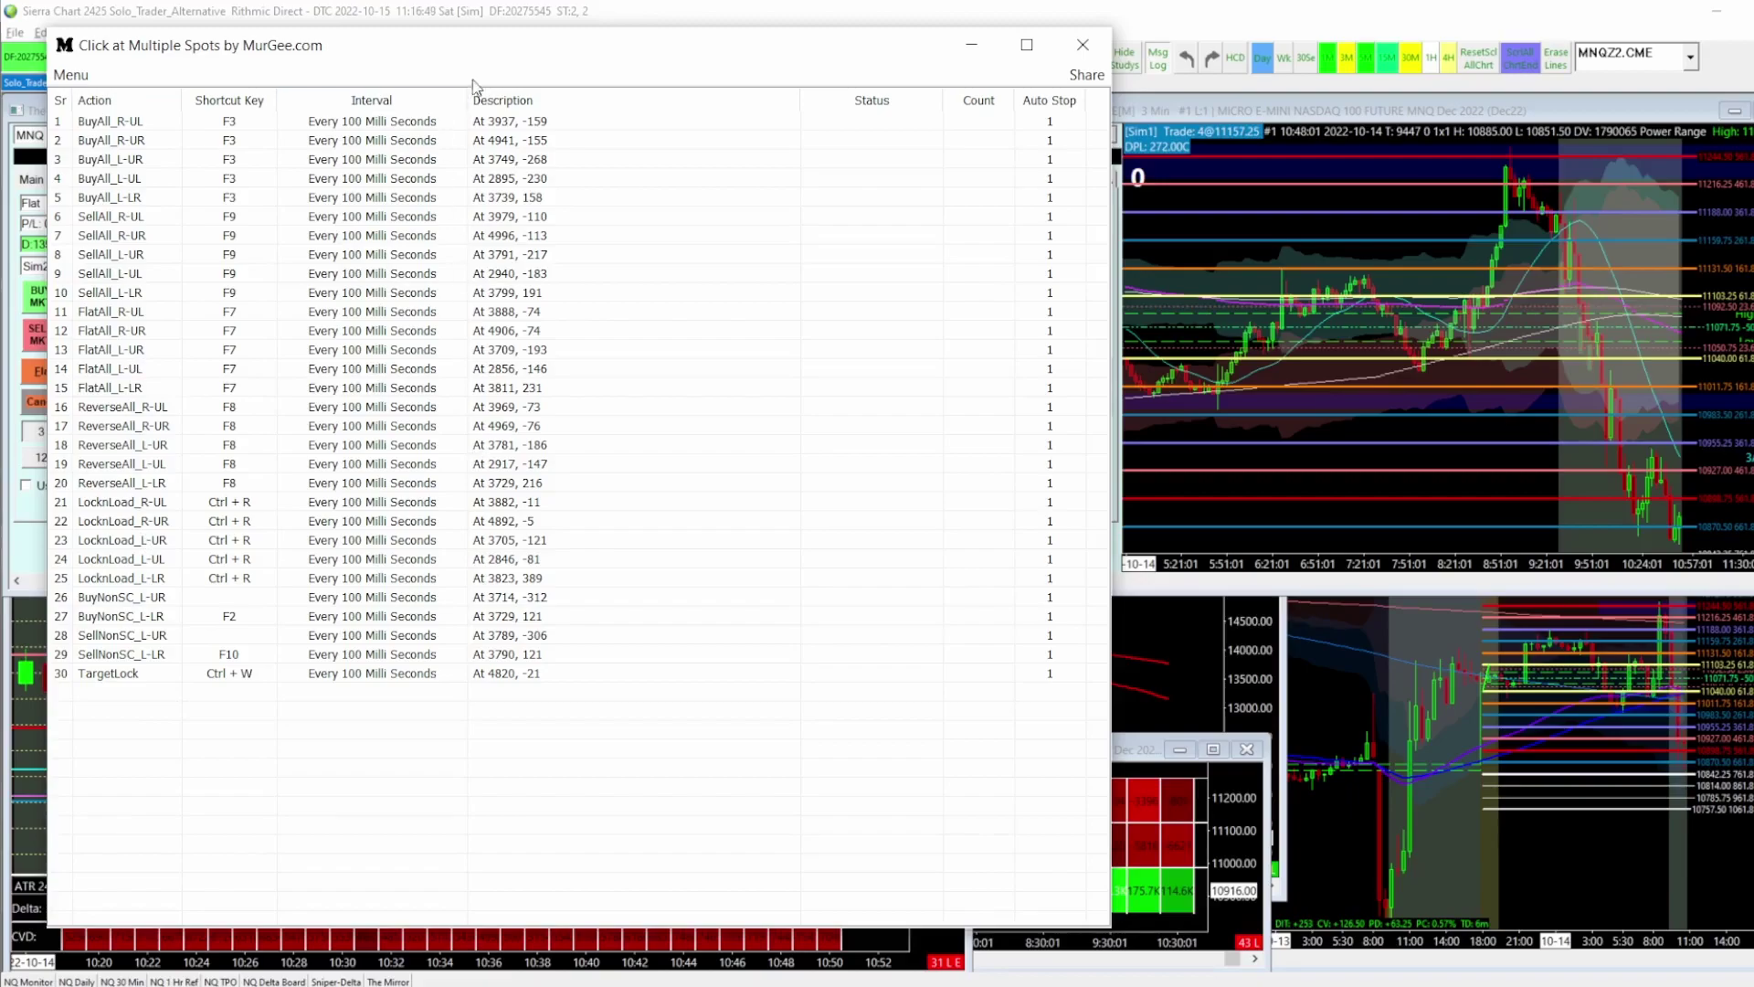
# Step: Move the Click at Multiple Spots list over the Sierra Chart MNQ charts
pyautogui.moveTo(464, 51); pyautogui.dragTo(1046, 63)
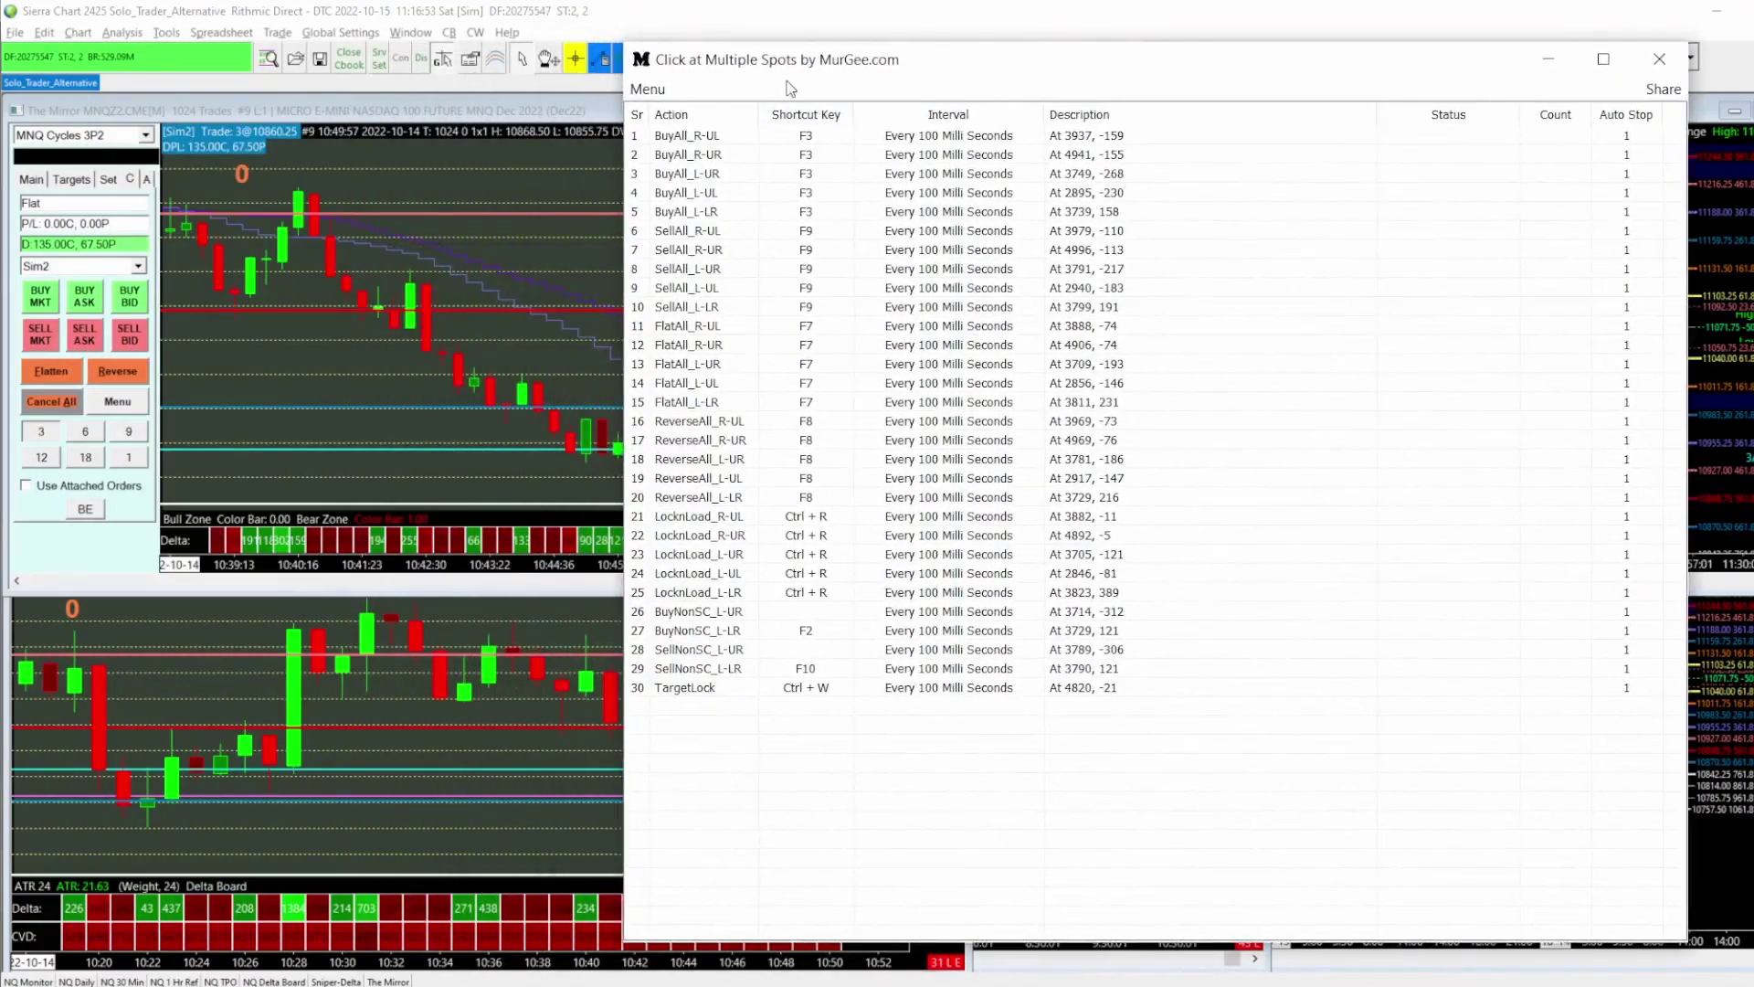
pyautogui.moveTo(795, 71); pyautogui.dragTo(423, 622)
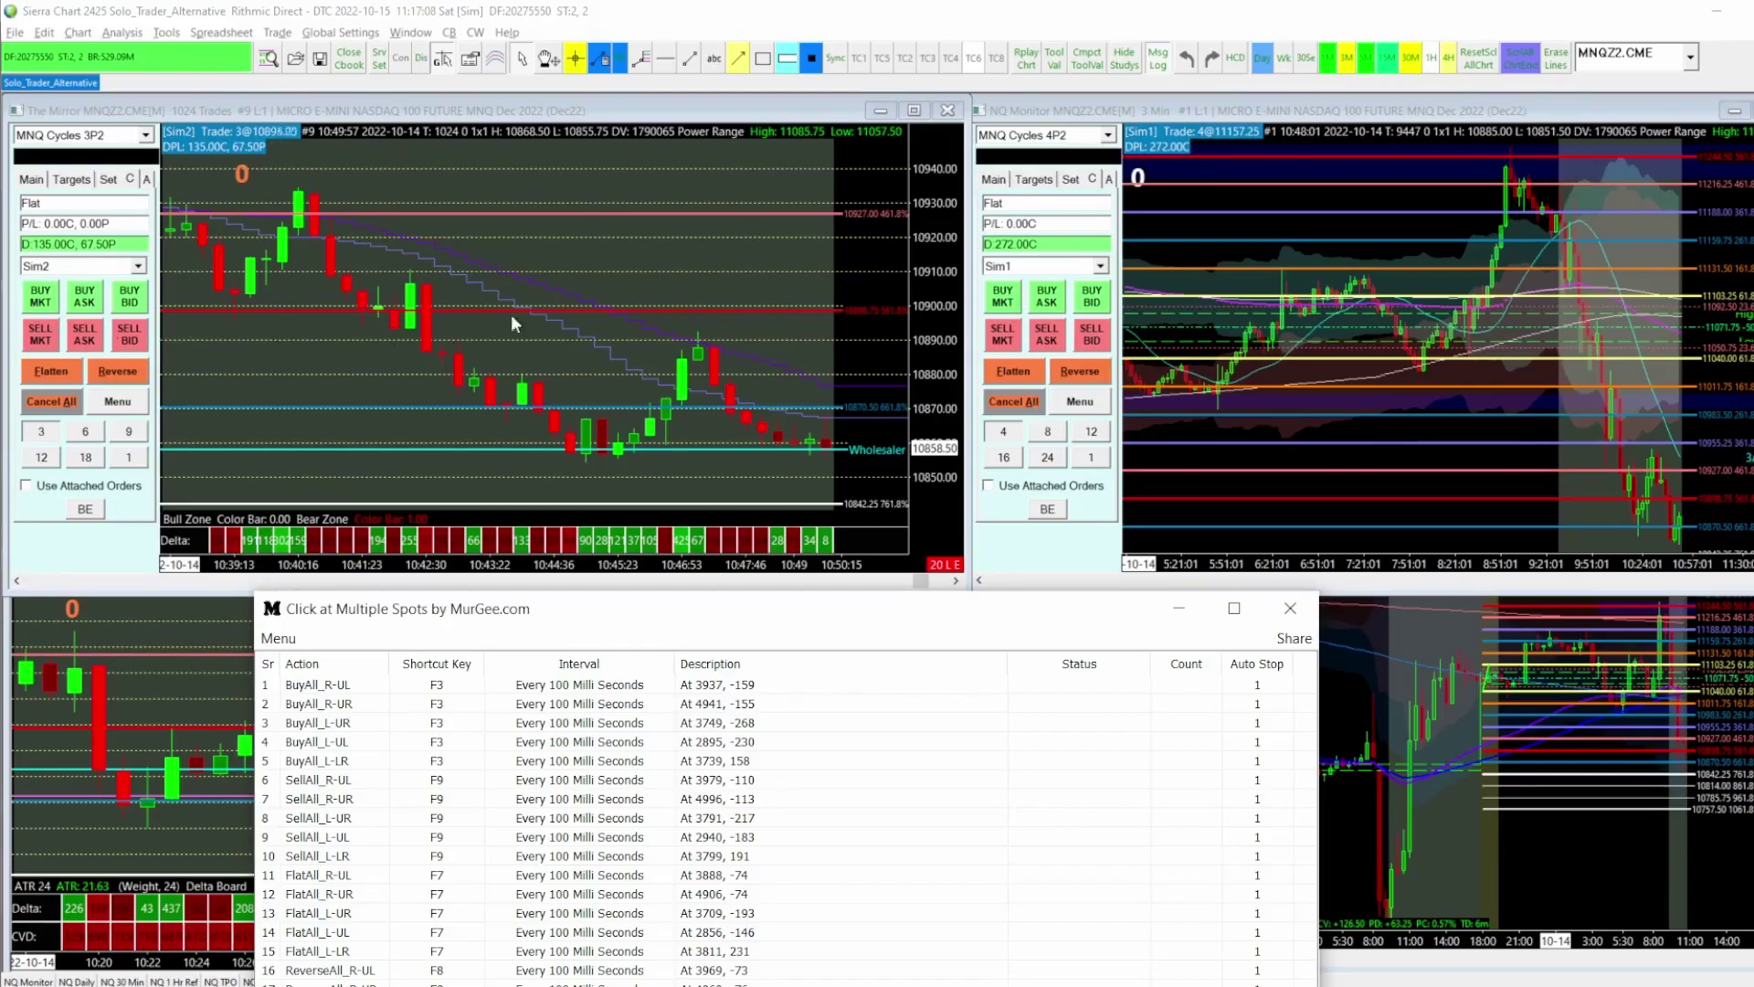
pyautogui.moveTo(568, 612); pyautogui.dragTo(505, 169)
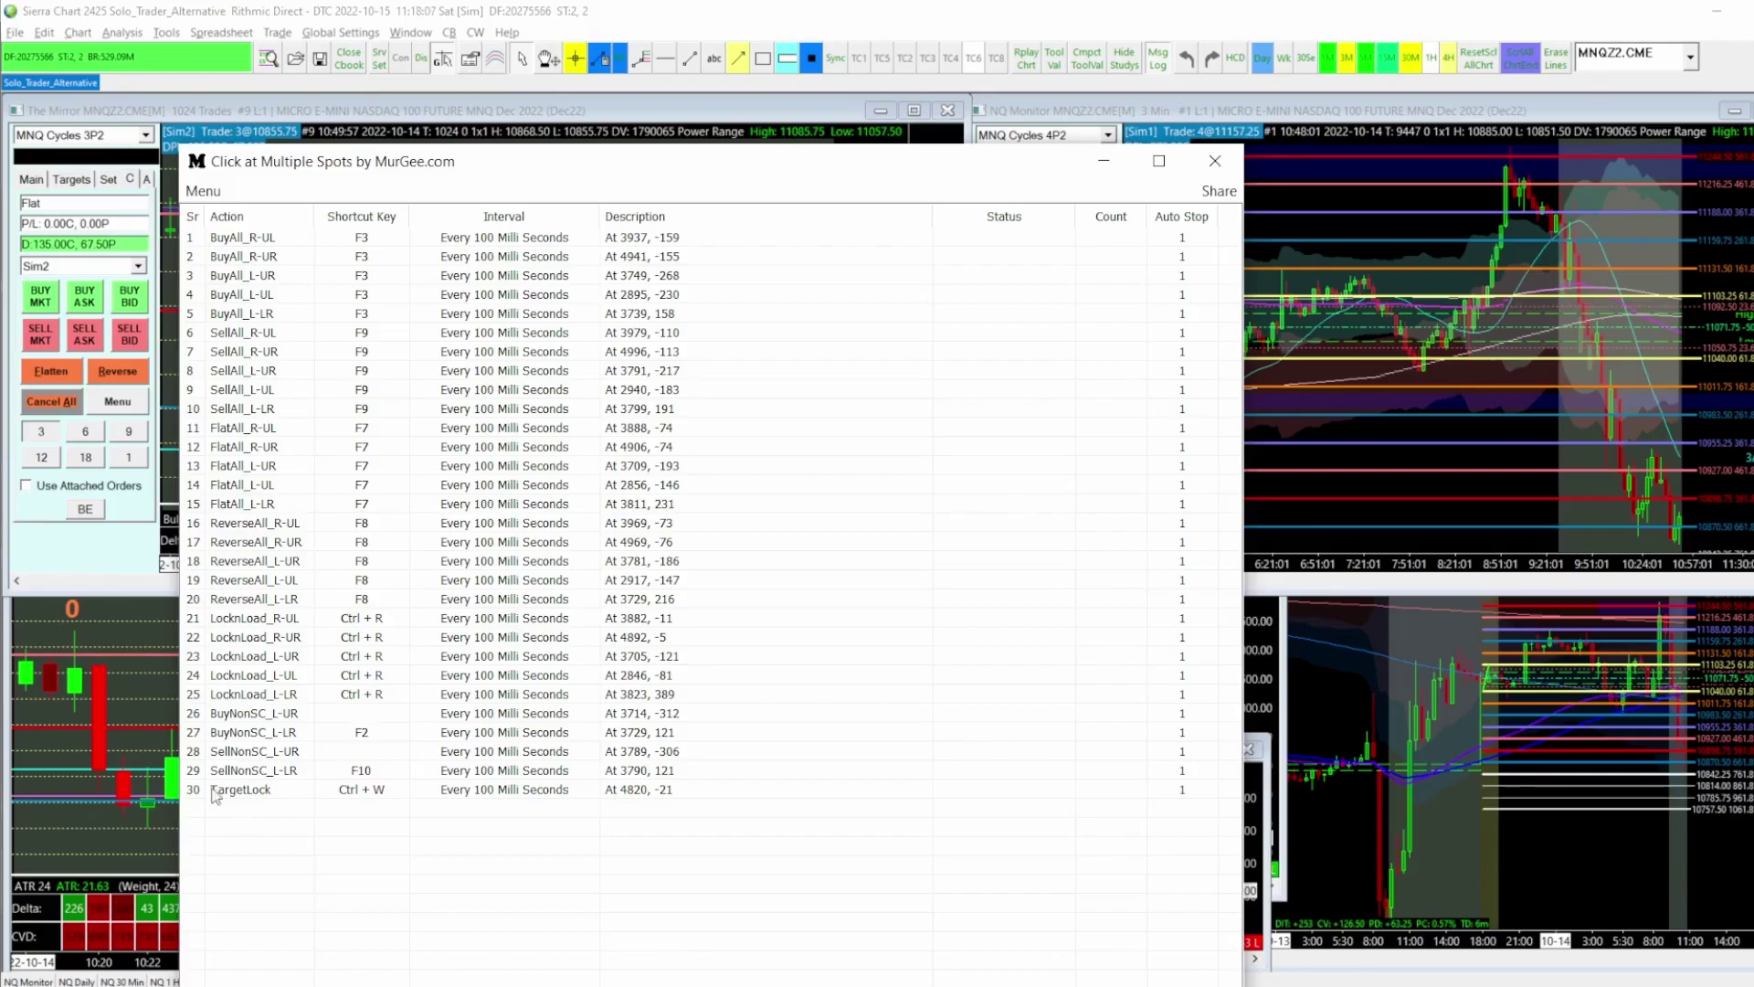
# Step: Start a new left-click action at the fixed screen location 3879, -152
pyautogui.rightClick(229, 816)
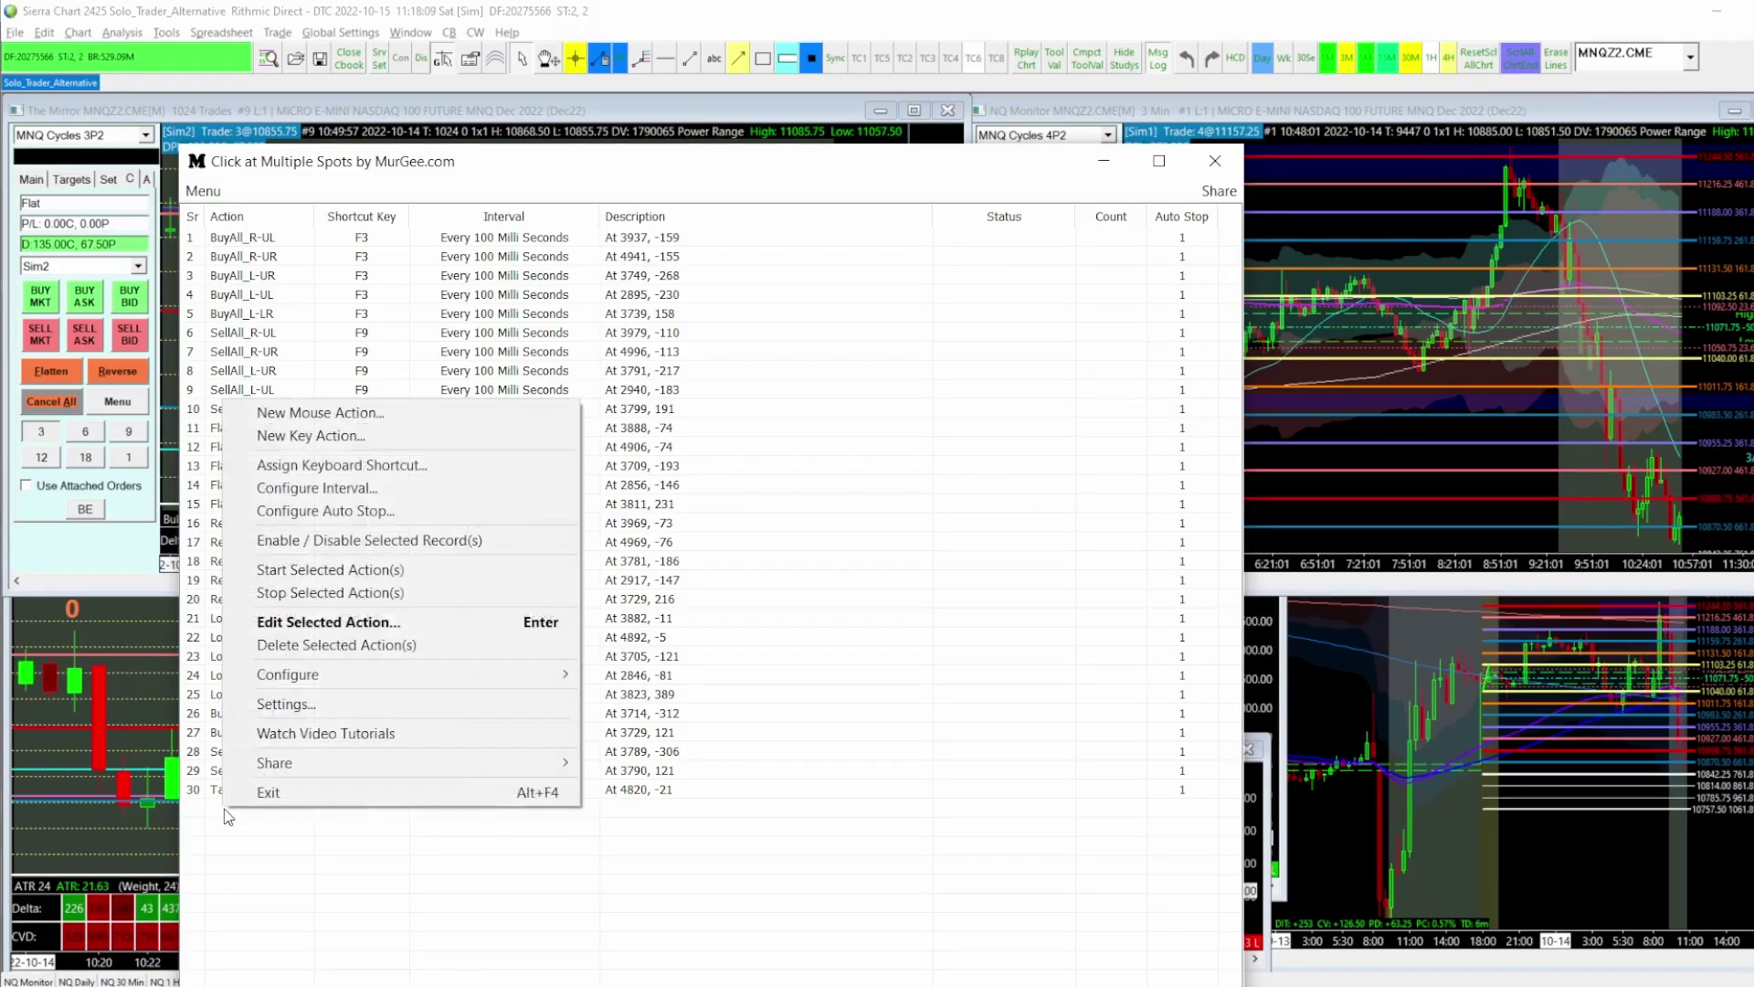
pyautogui.click(212, 191)
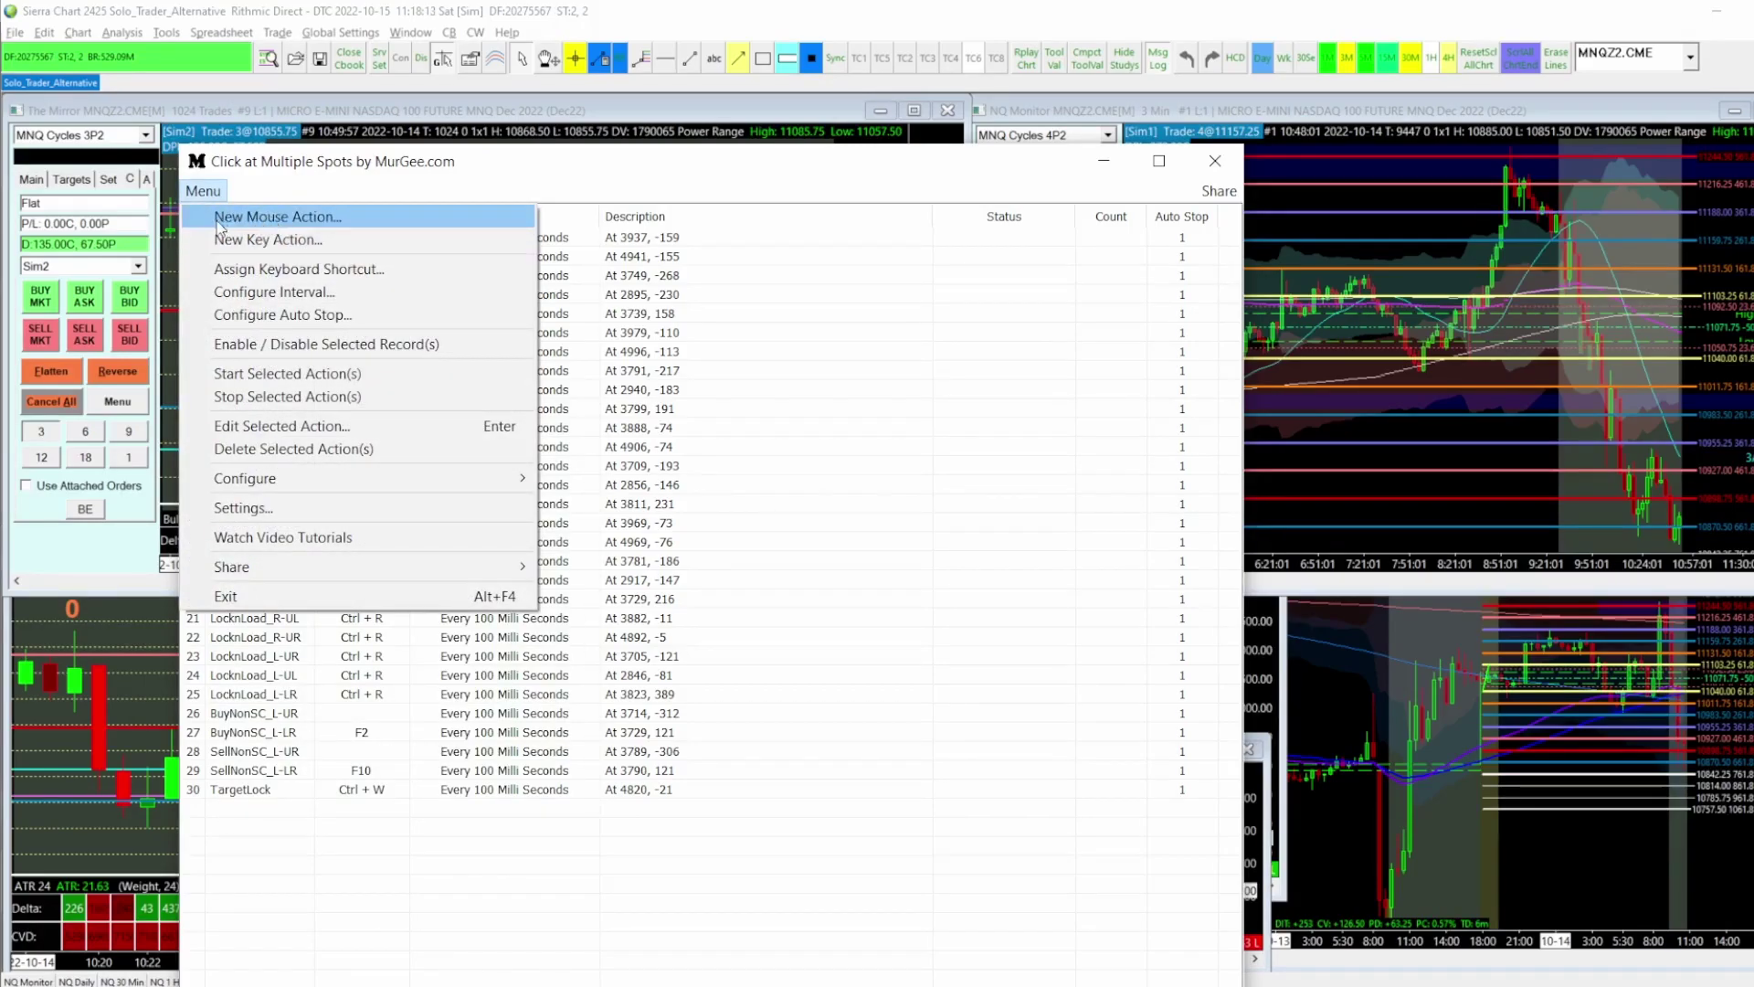
pyautogui.click(268, 220)
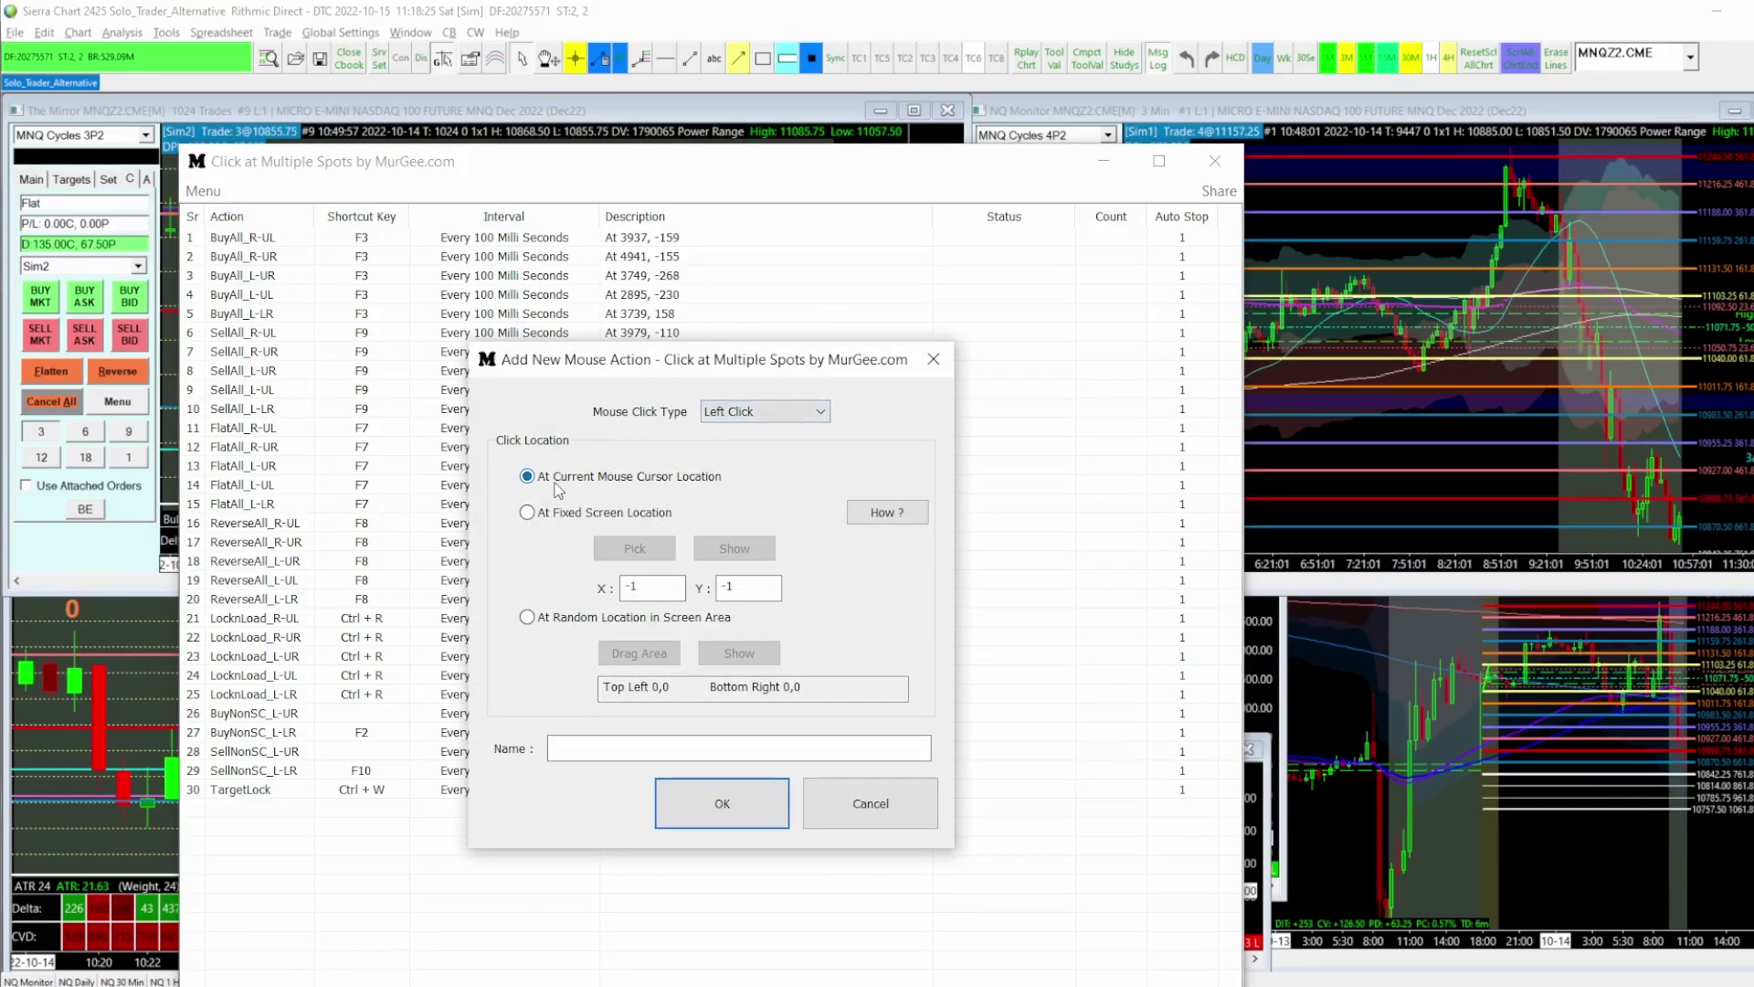
pyautogui.click(527, 513)
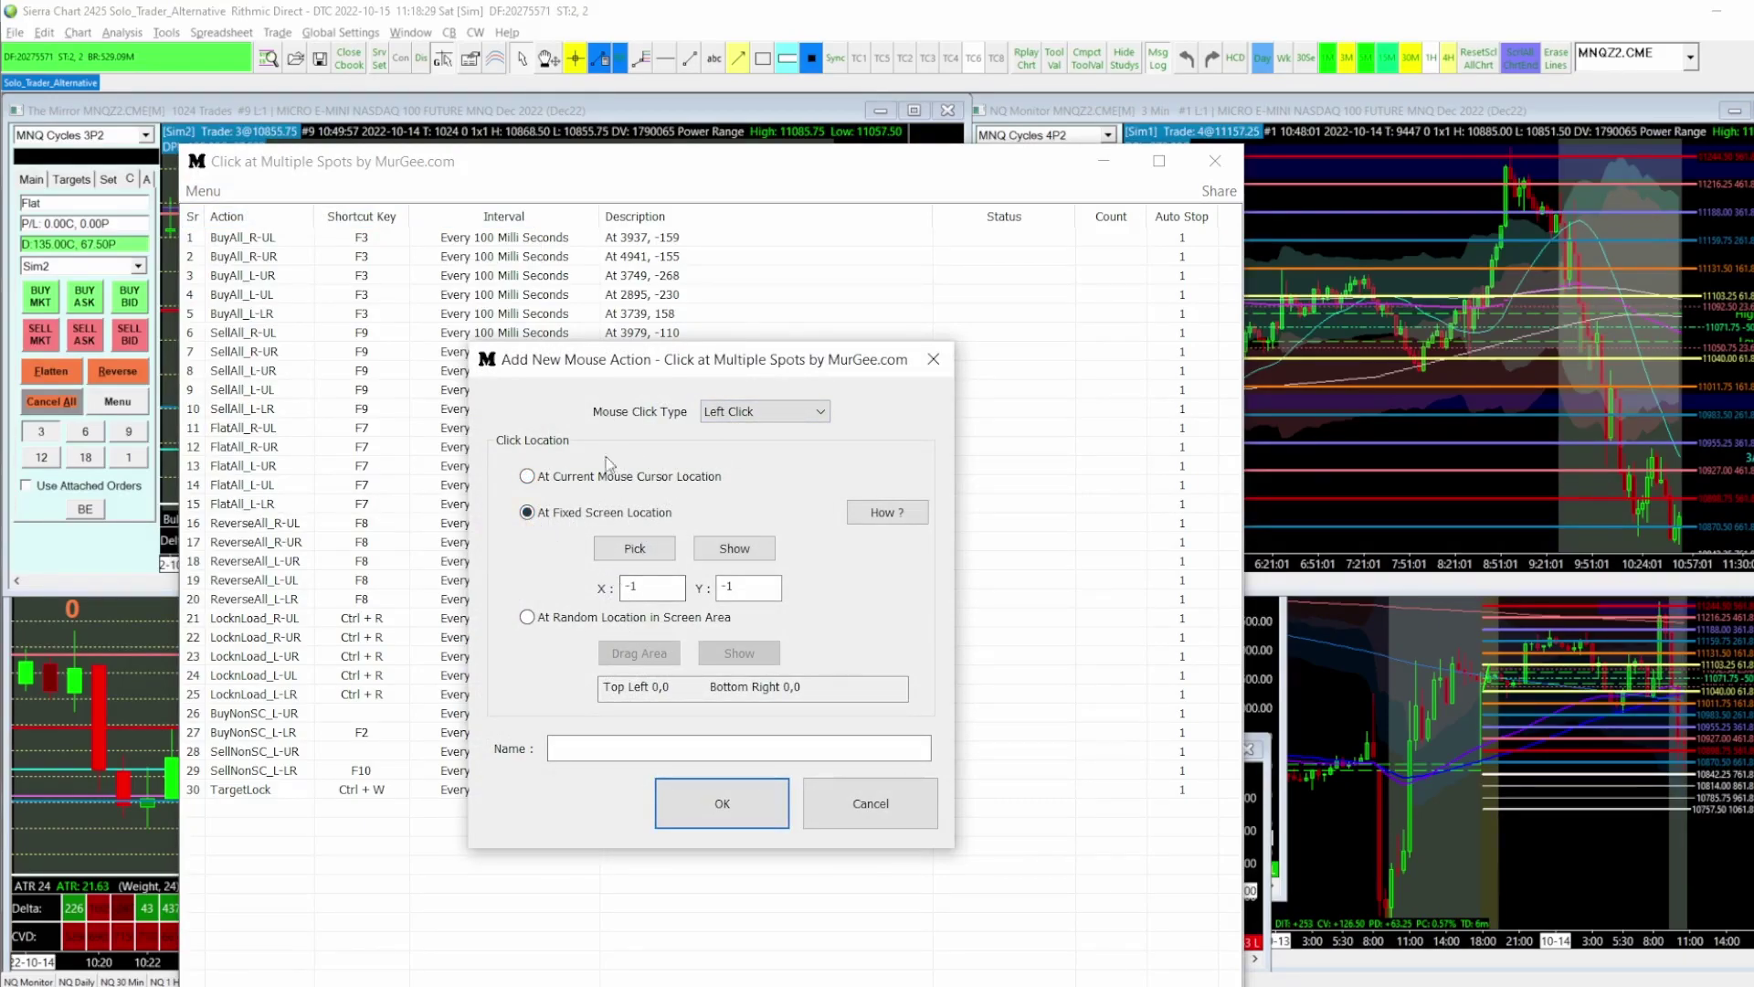
pyautogui.click(634, 550)
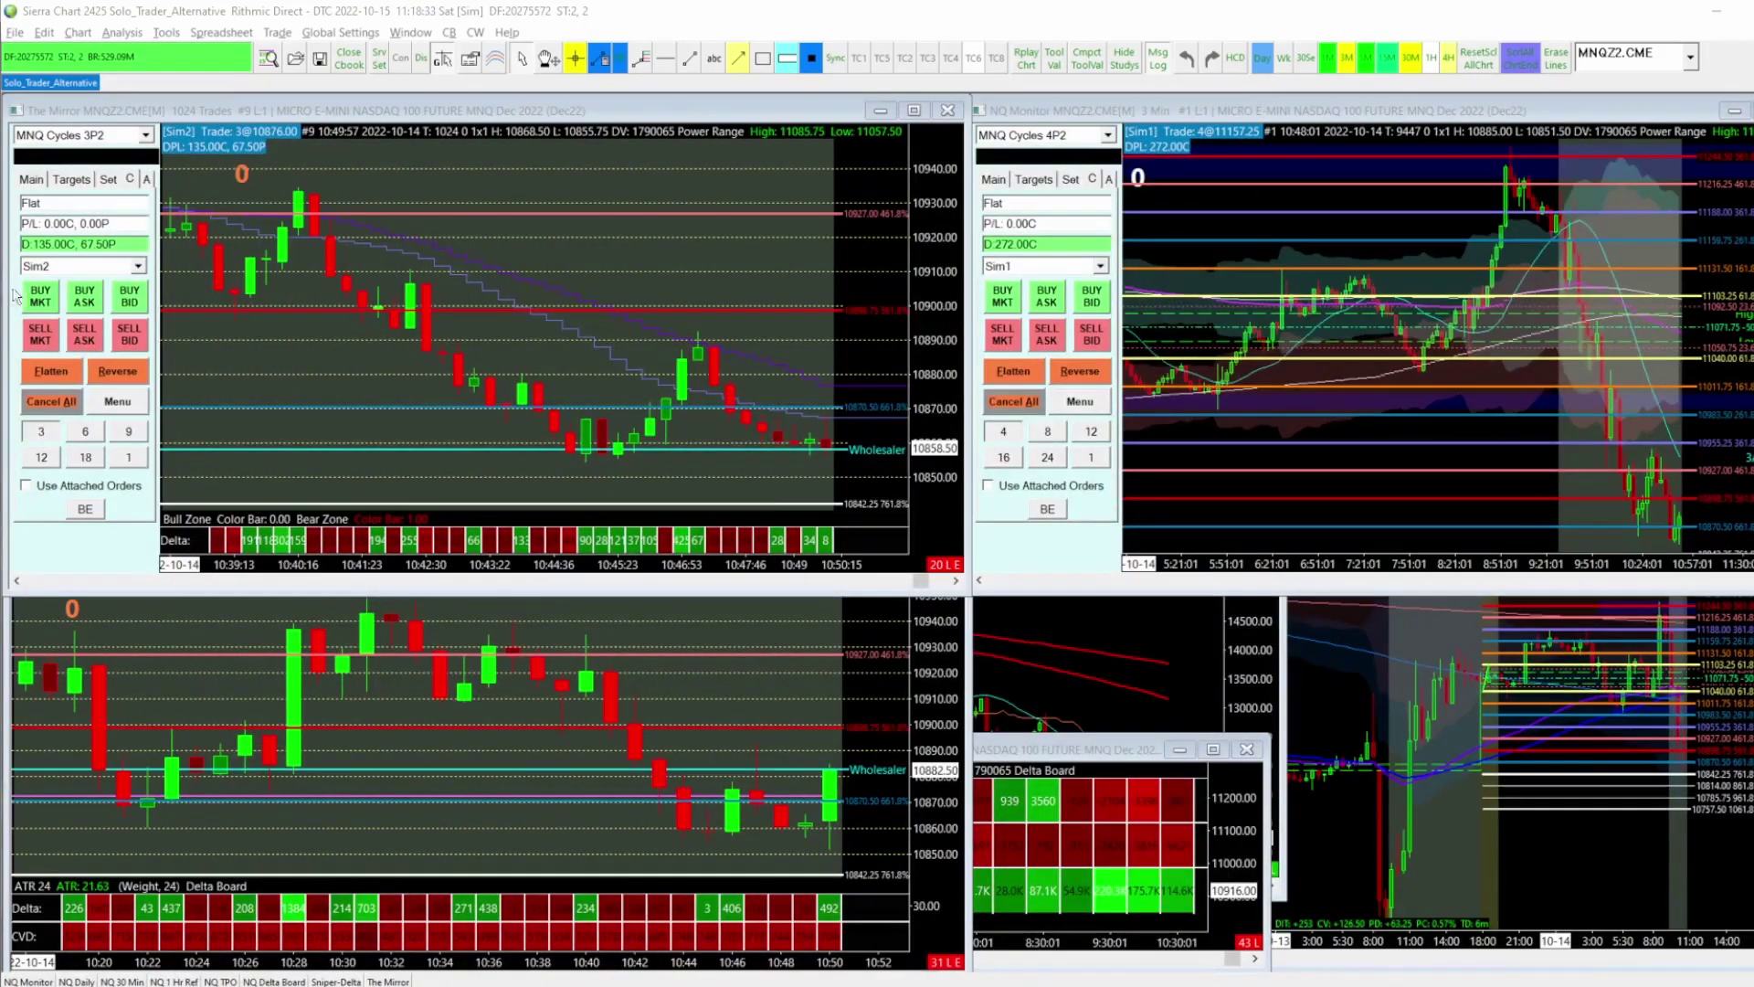
pyautogui.click(41, 300)
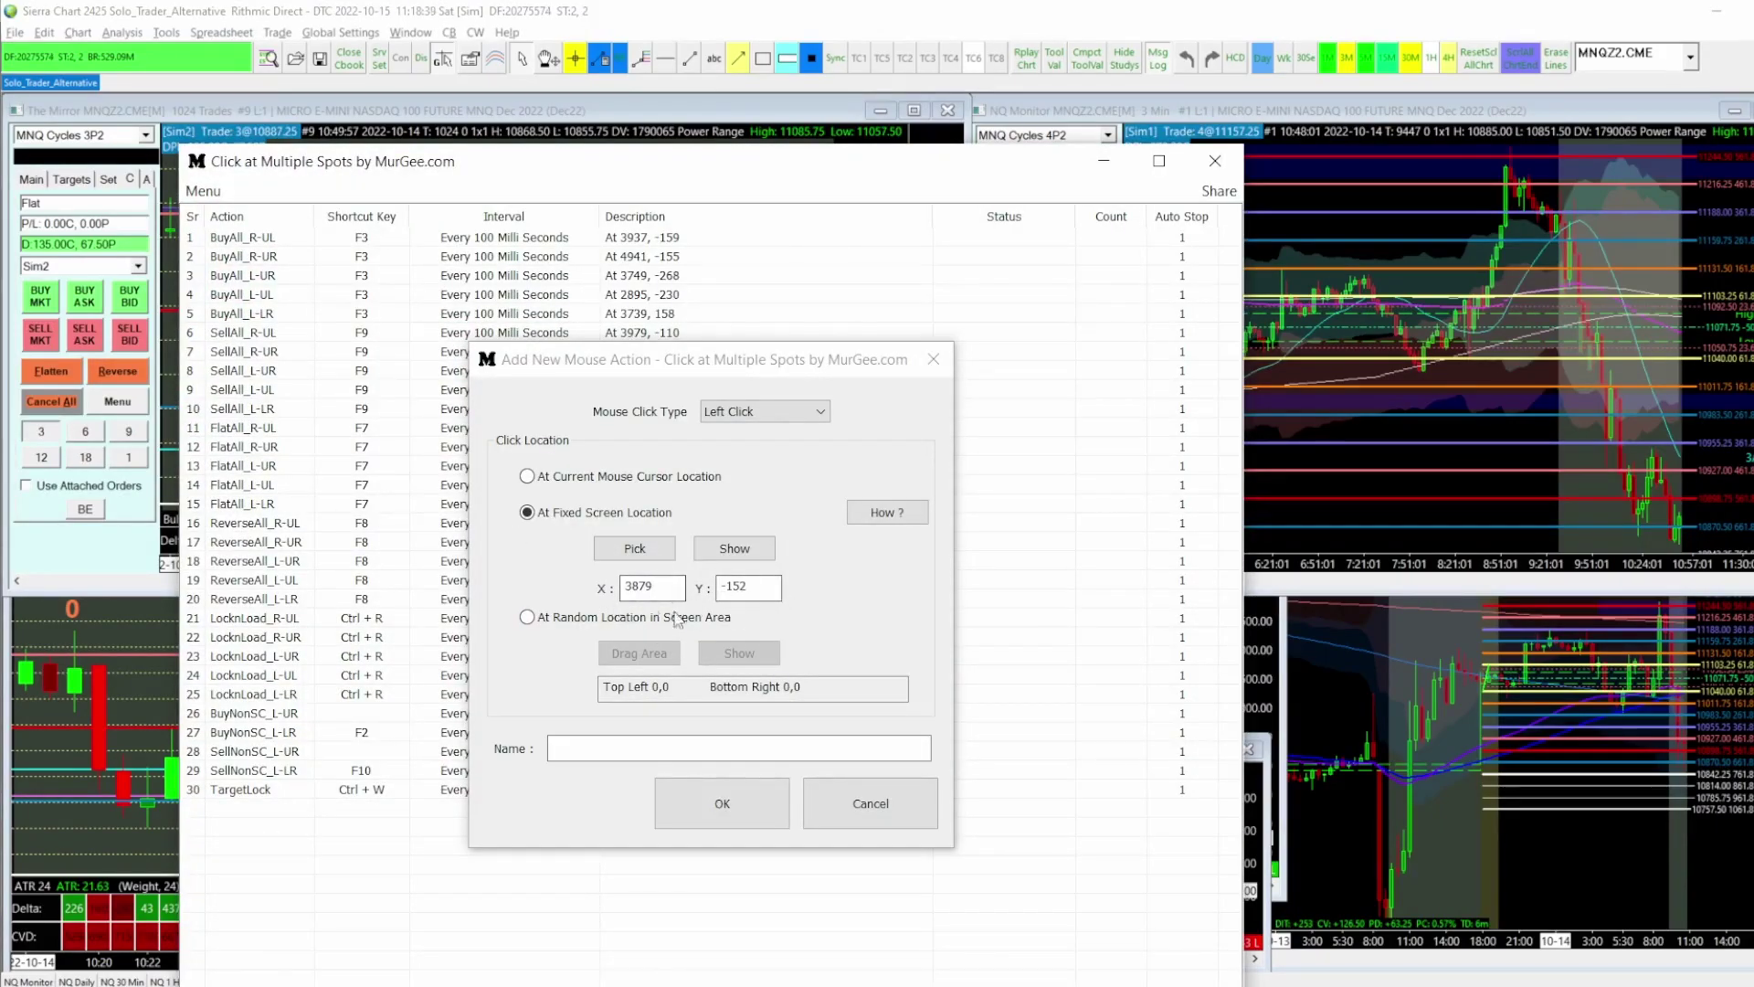
pyautogui.click(749, 550)
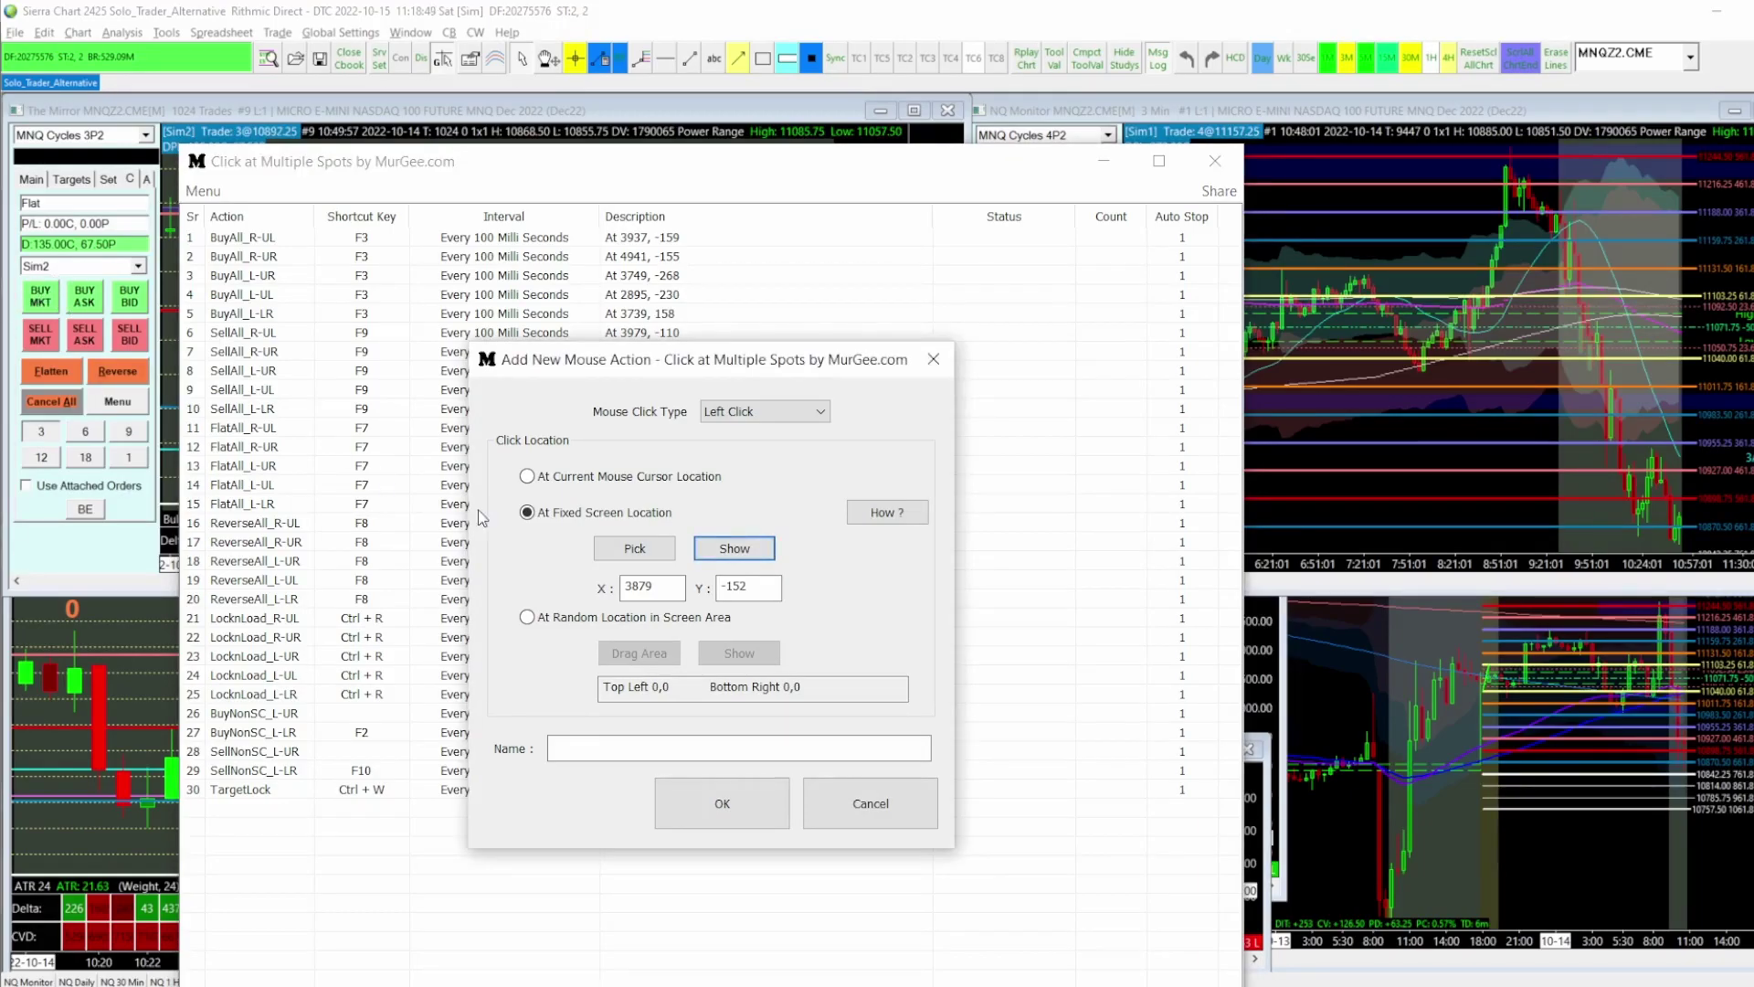
# Step: Name the action 'Buy Market Test' and add it to the list
pyautogui.click(621, 748)
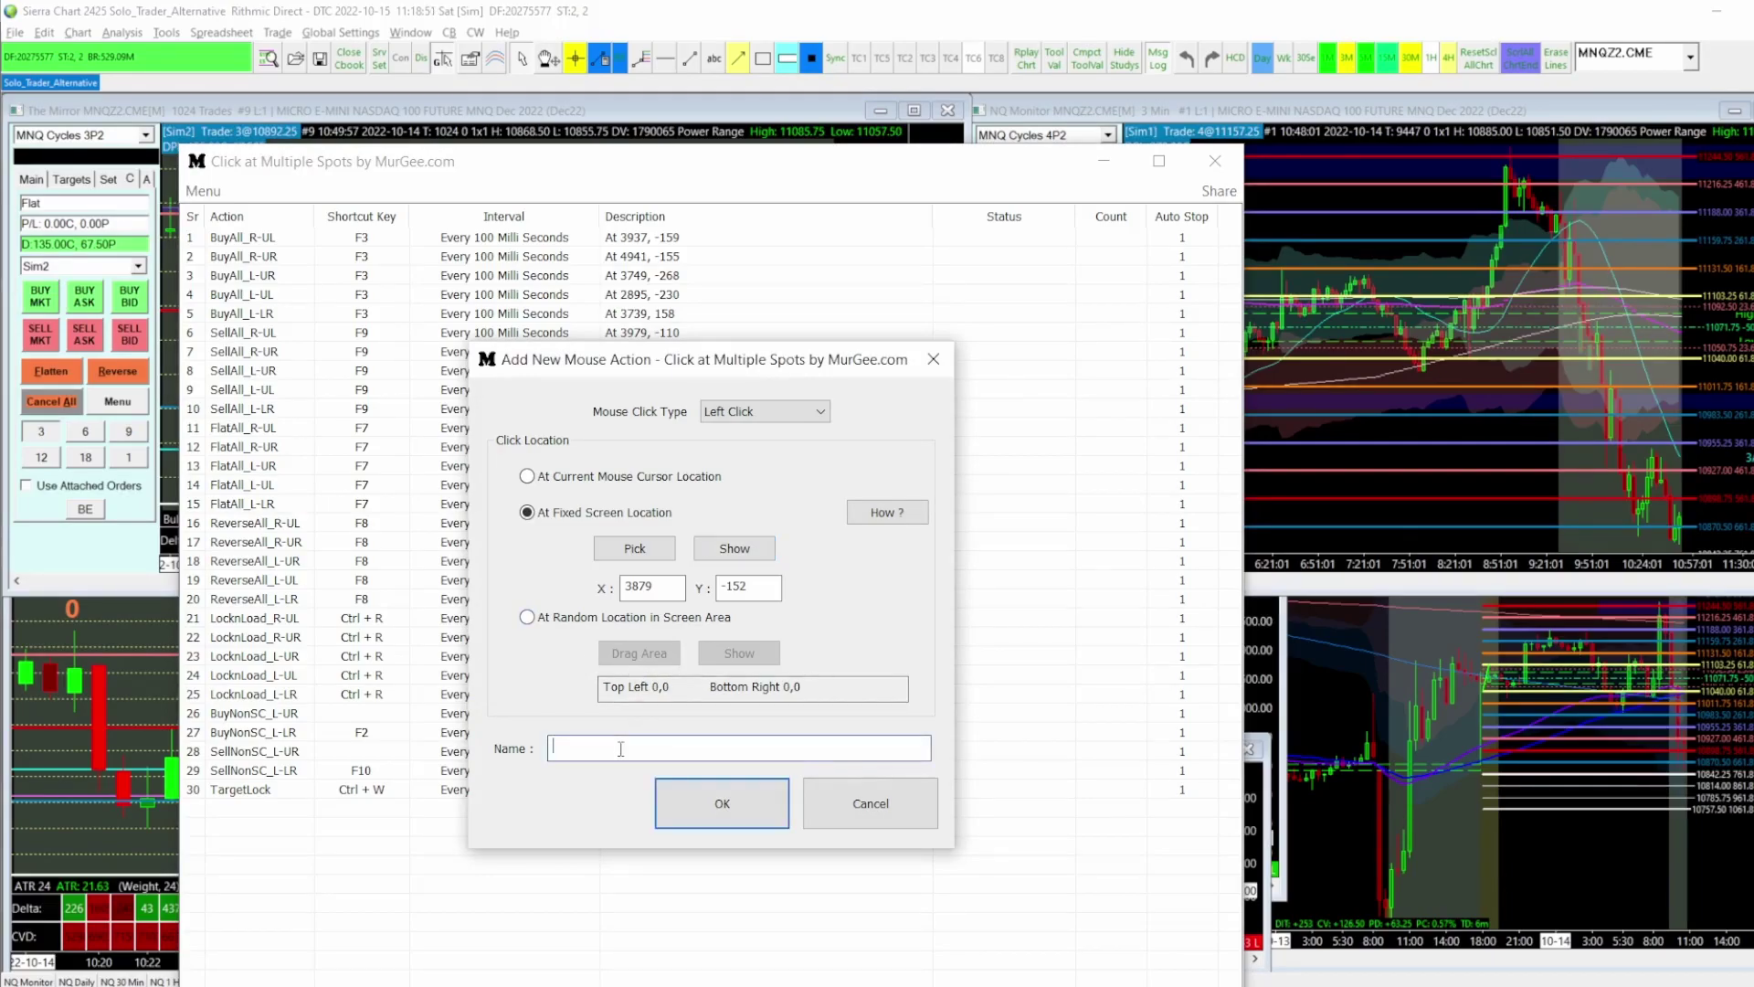
pyautogui.write('Buy Market Test')
pyautogui.click(733, 803)
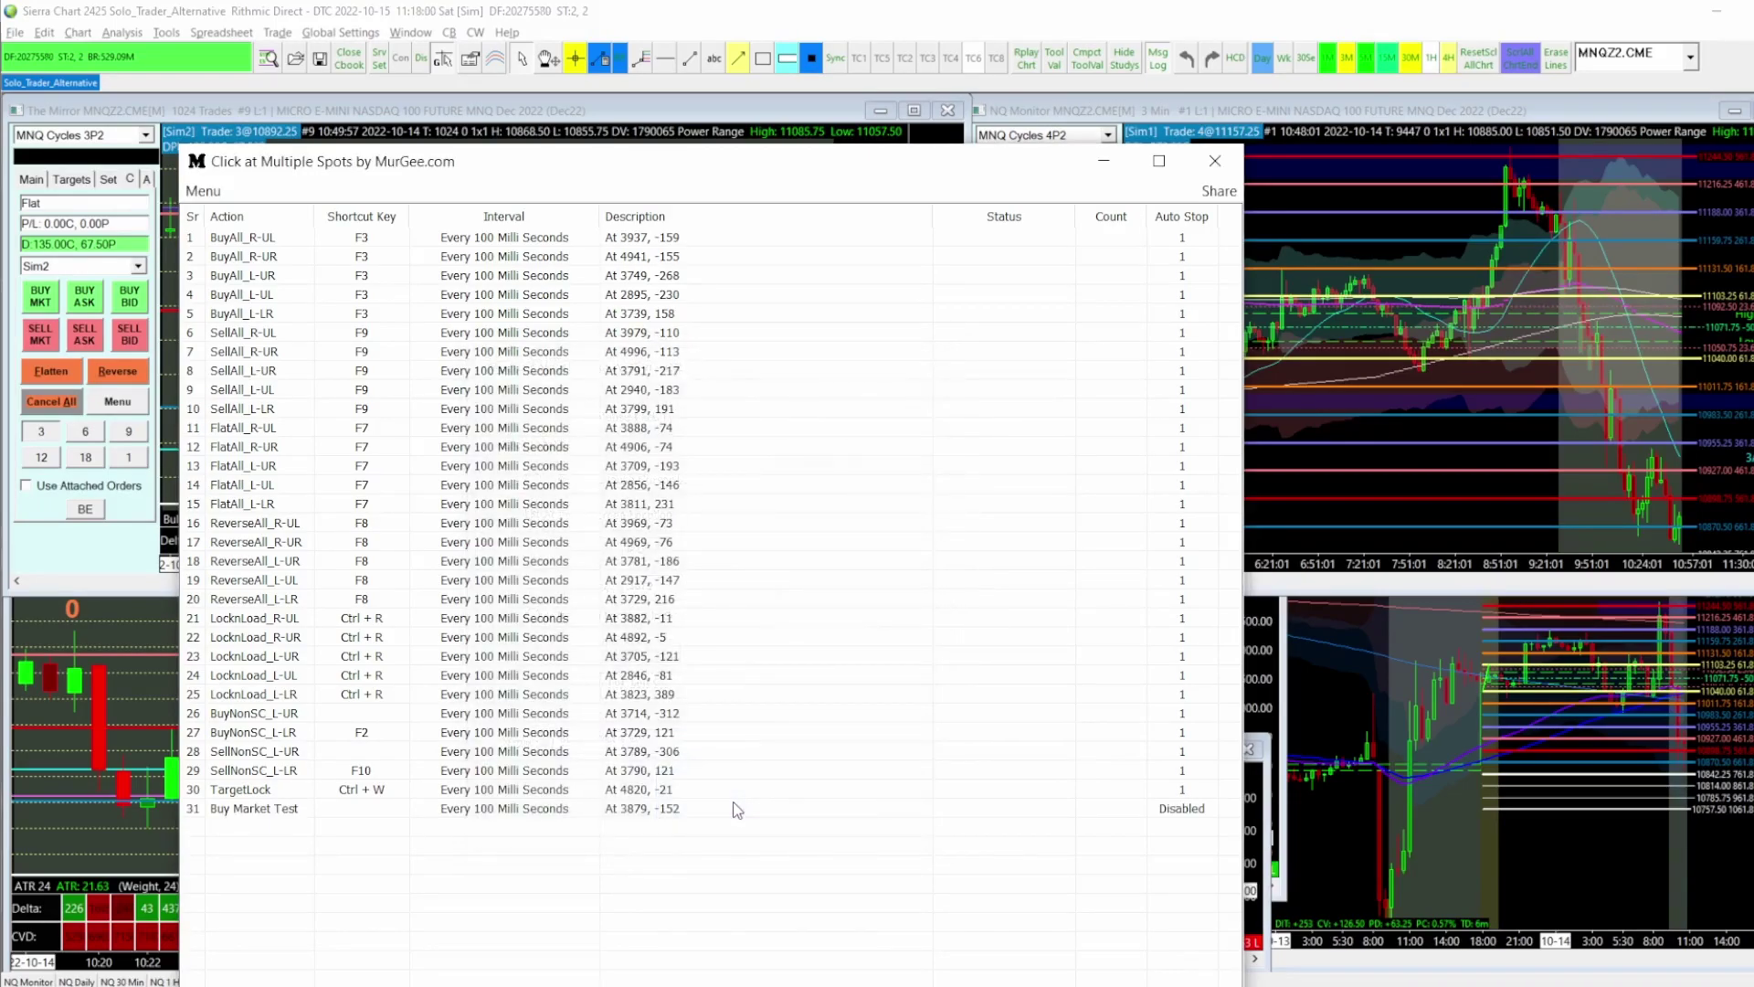
# Step: Set action 31, Buy Market Test, to auto-stop after 1 run
pyautogui.rightClick(264, 817)
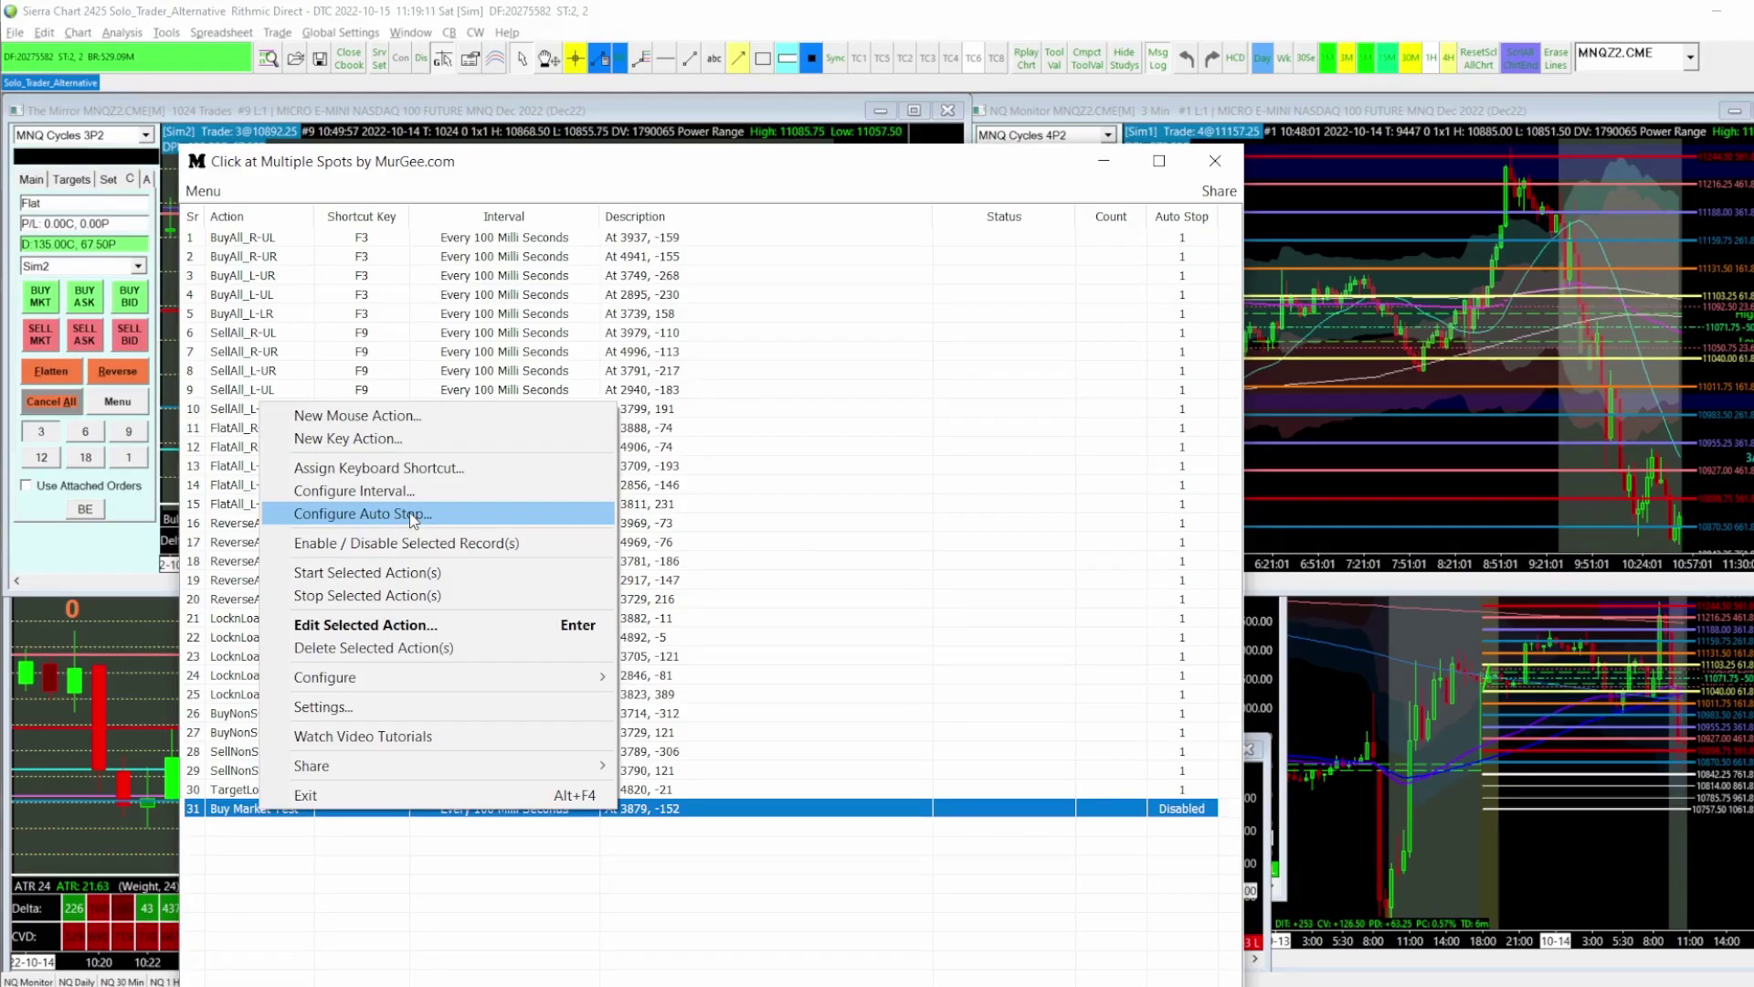
pyautogui.click(380, 514)
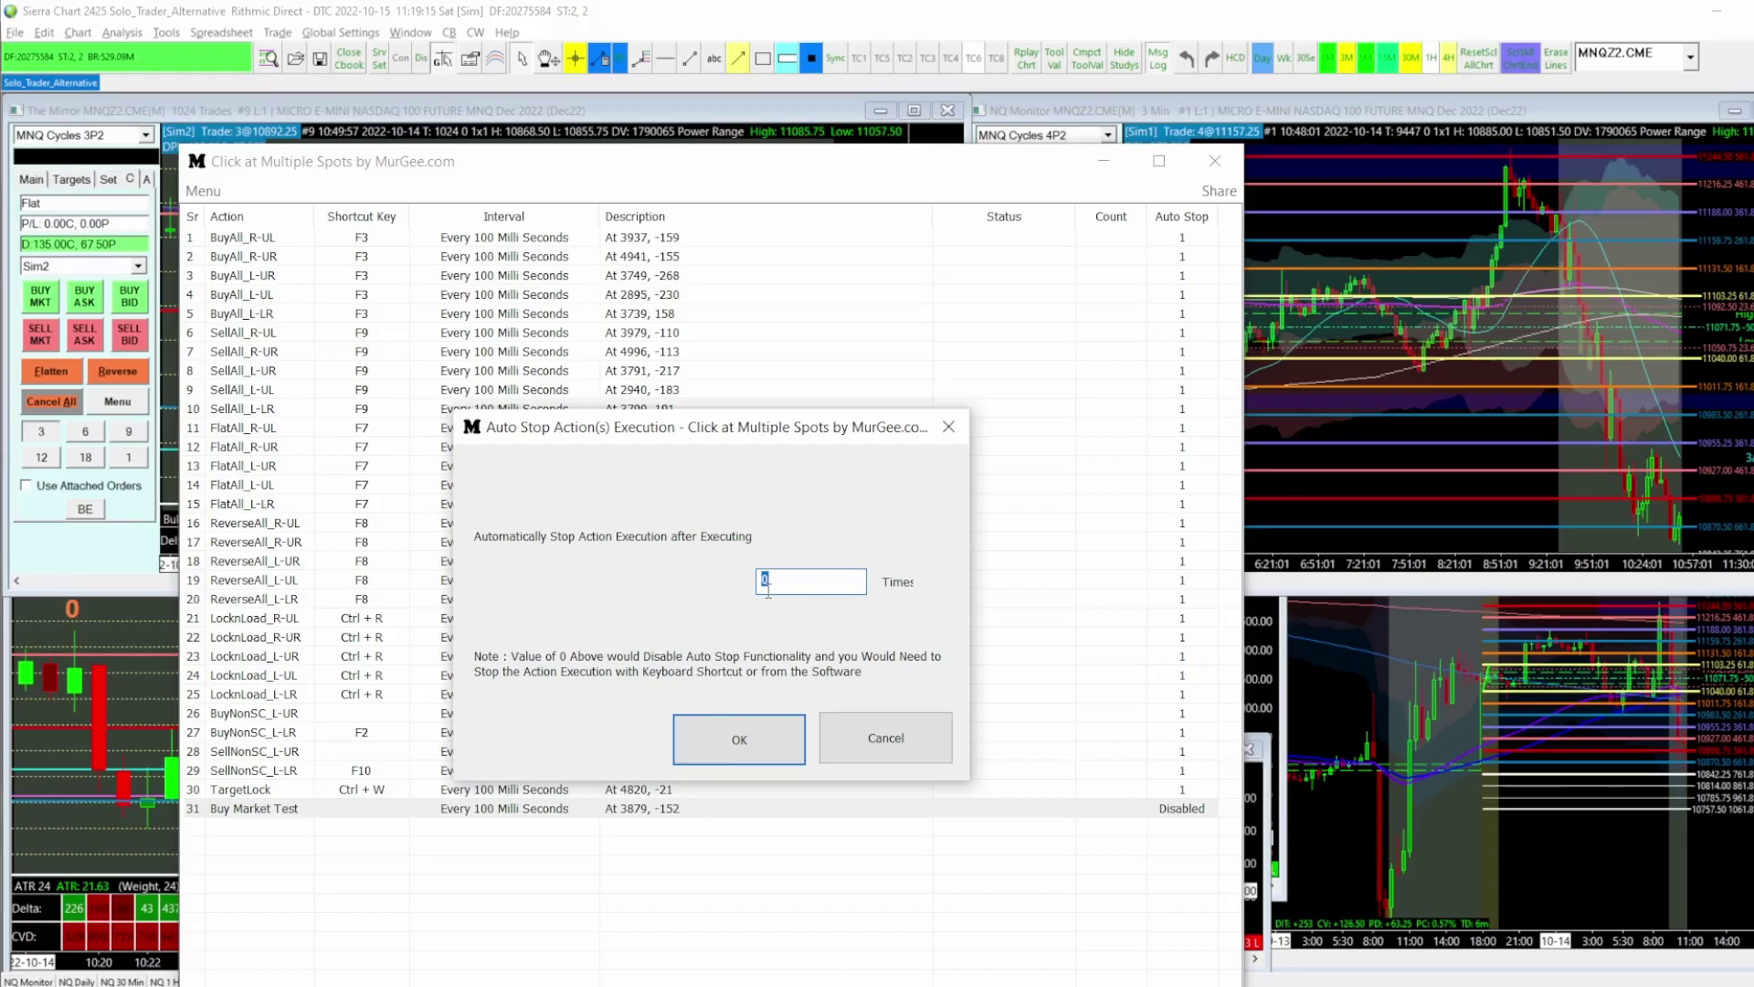
pyautogui.write('1')
pyautogui.click(747, 740)
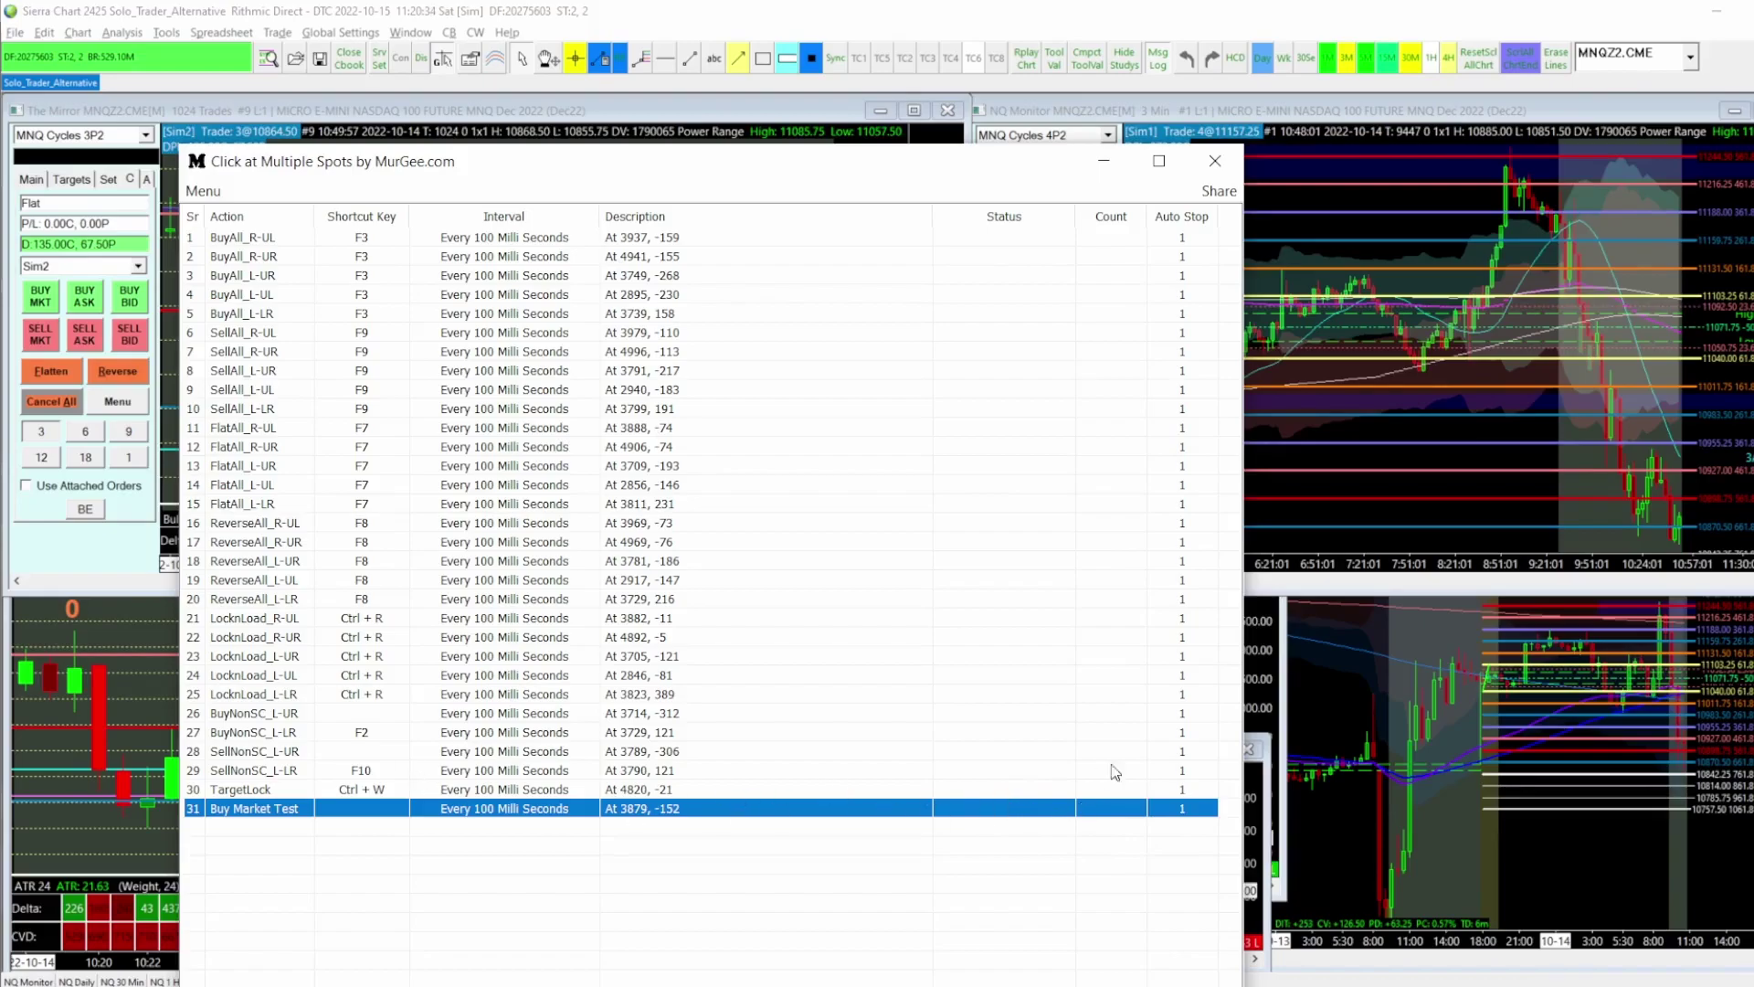
pyautogui.rightClick(264, 807)
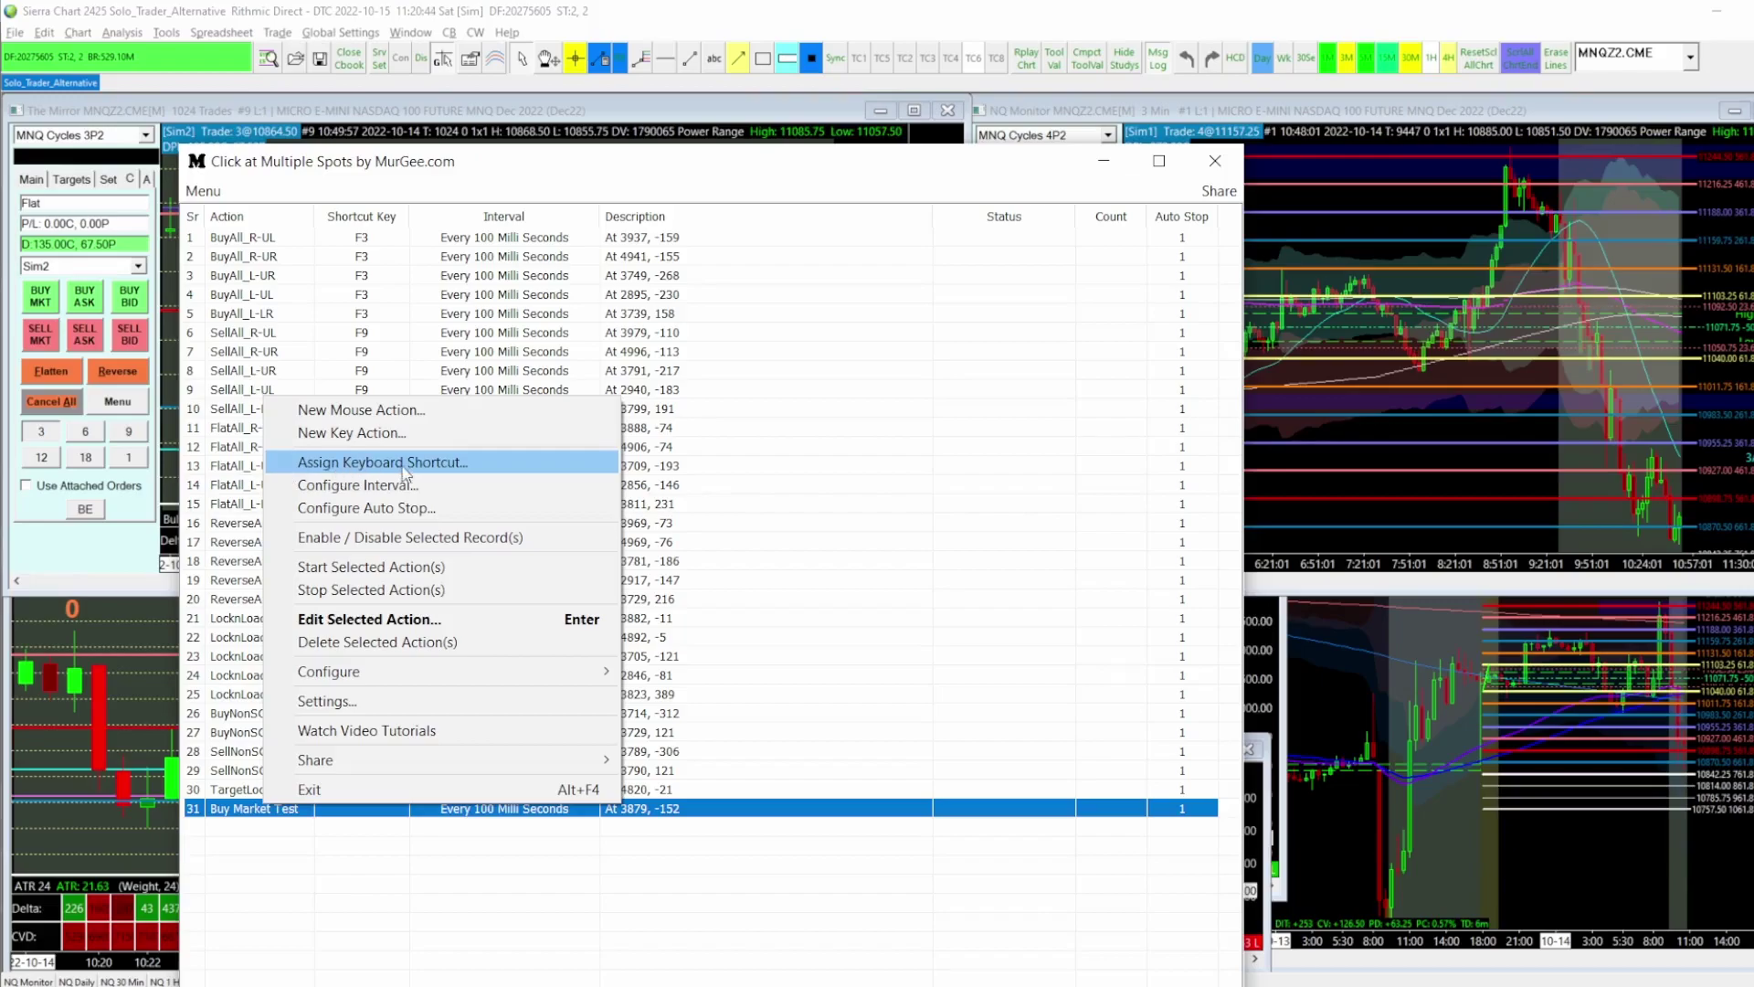
pyautogui.click(446, 470)
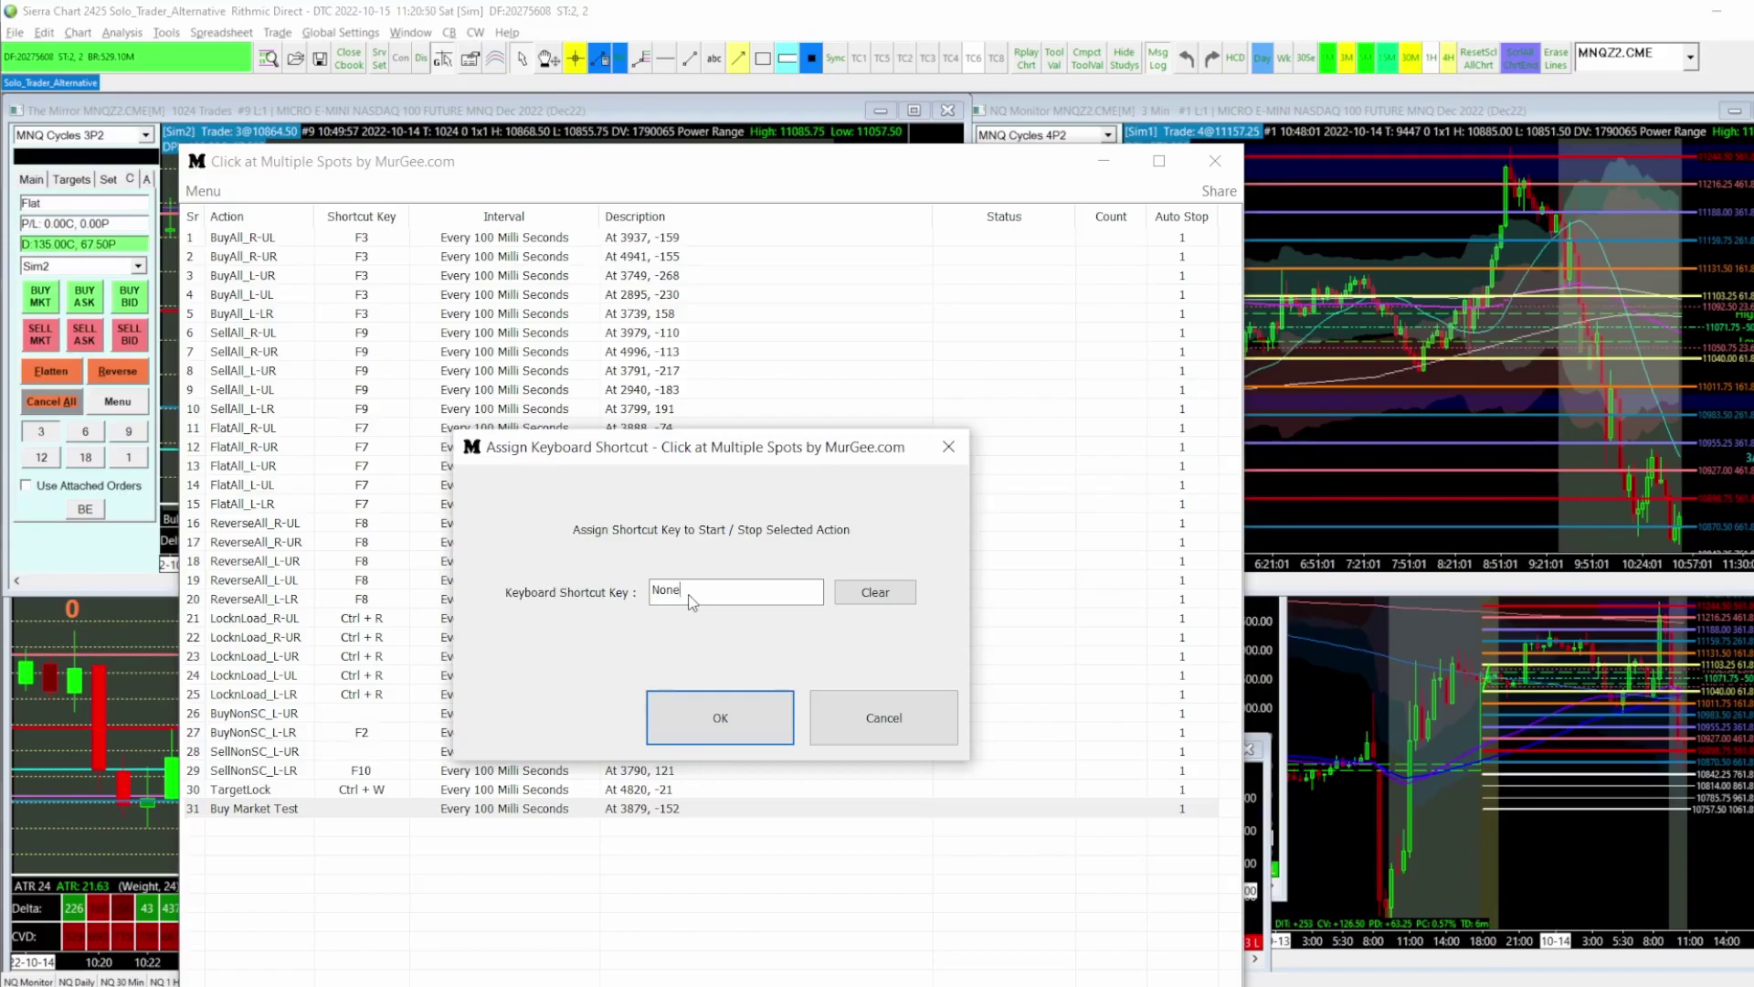
pyautogui.hotkey('alt', 'm')
pyautogui.click(863, 598)
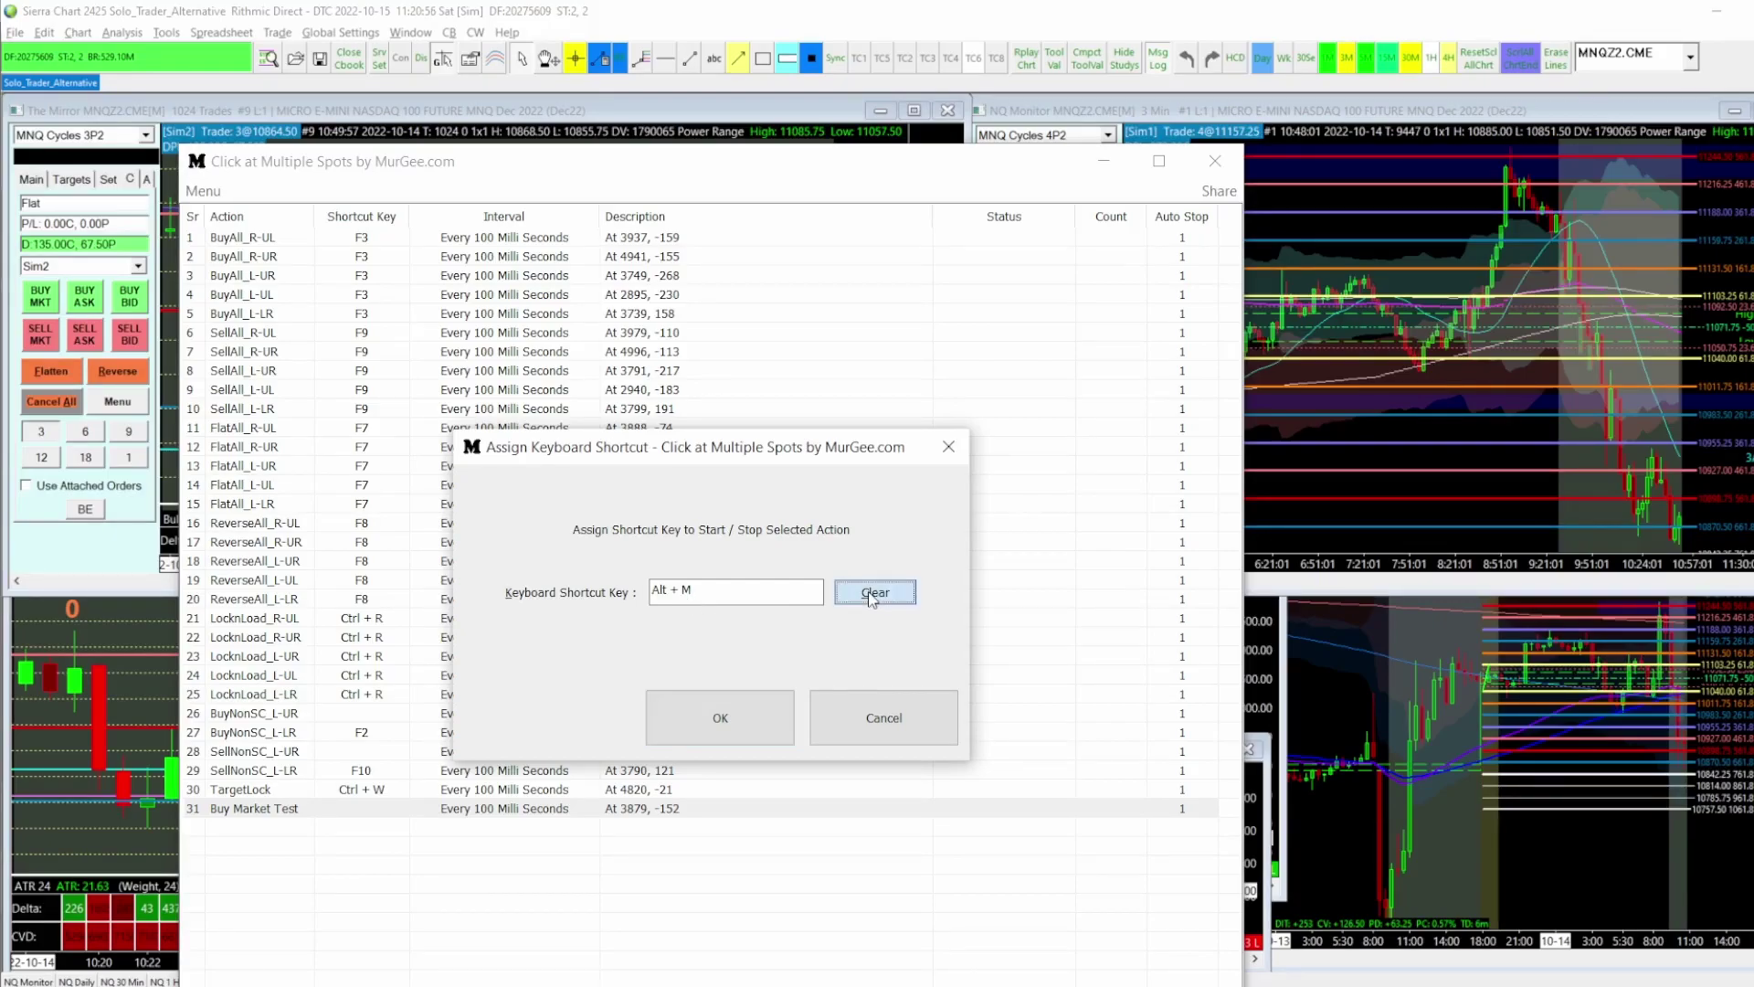
pyautogui.click(700, 598)
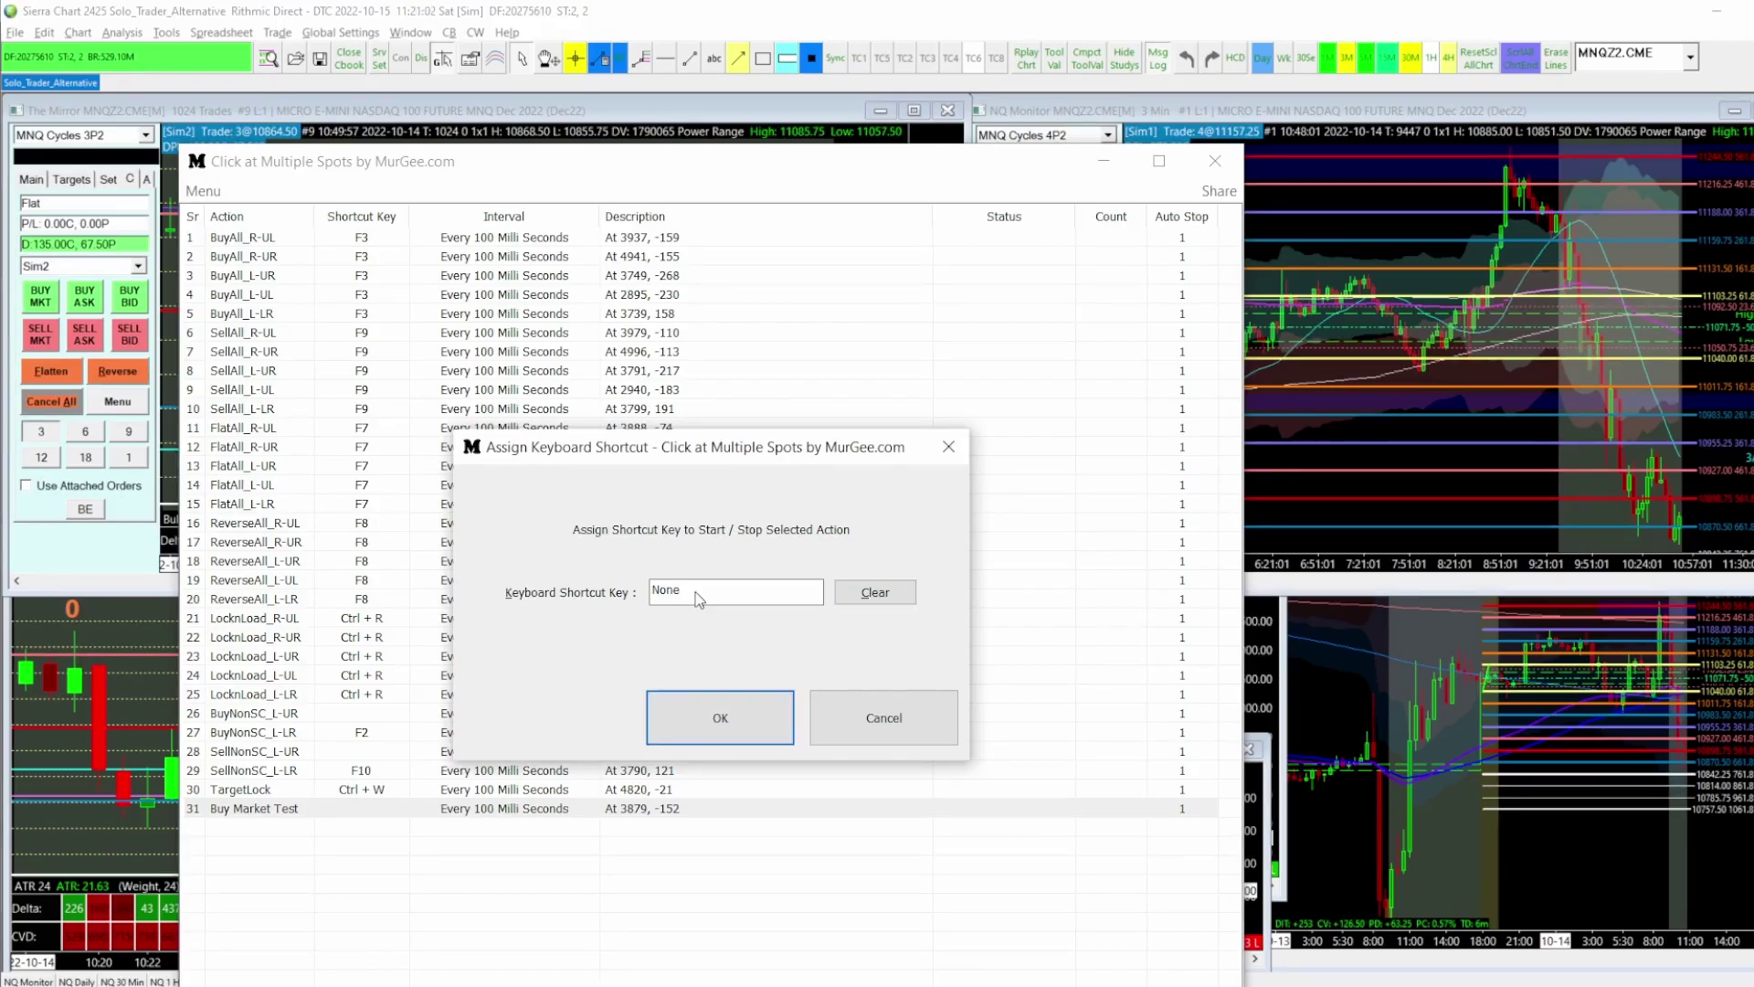
pyautogui.hotkey('ctrl', 'alt')
pyautogui.click(874, 593)
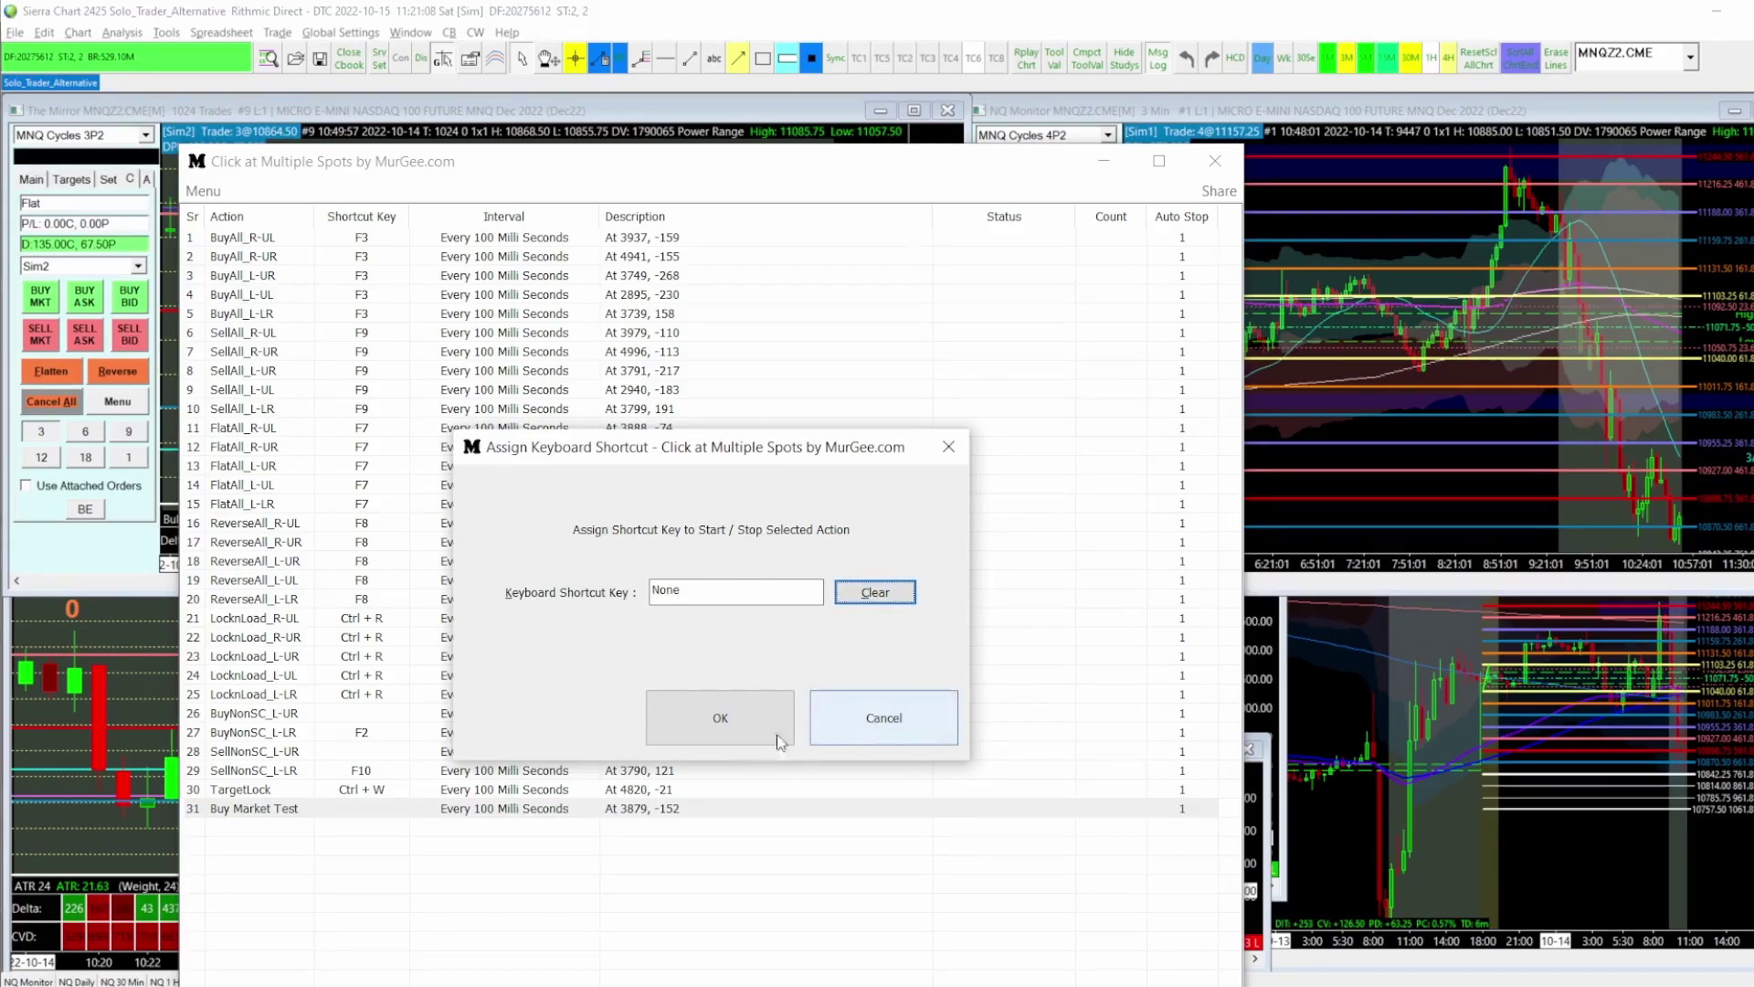
pyautogui.click(880, 718)
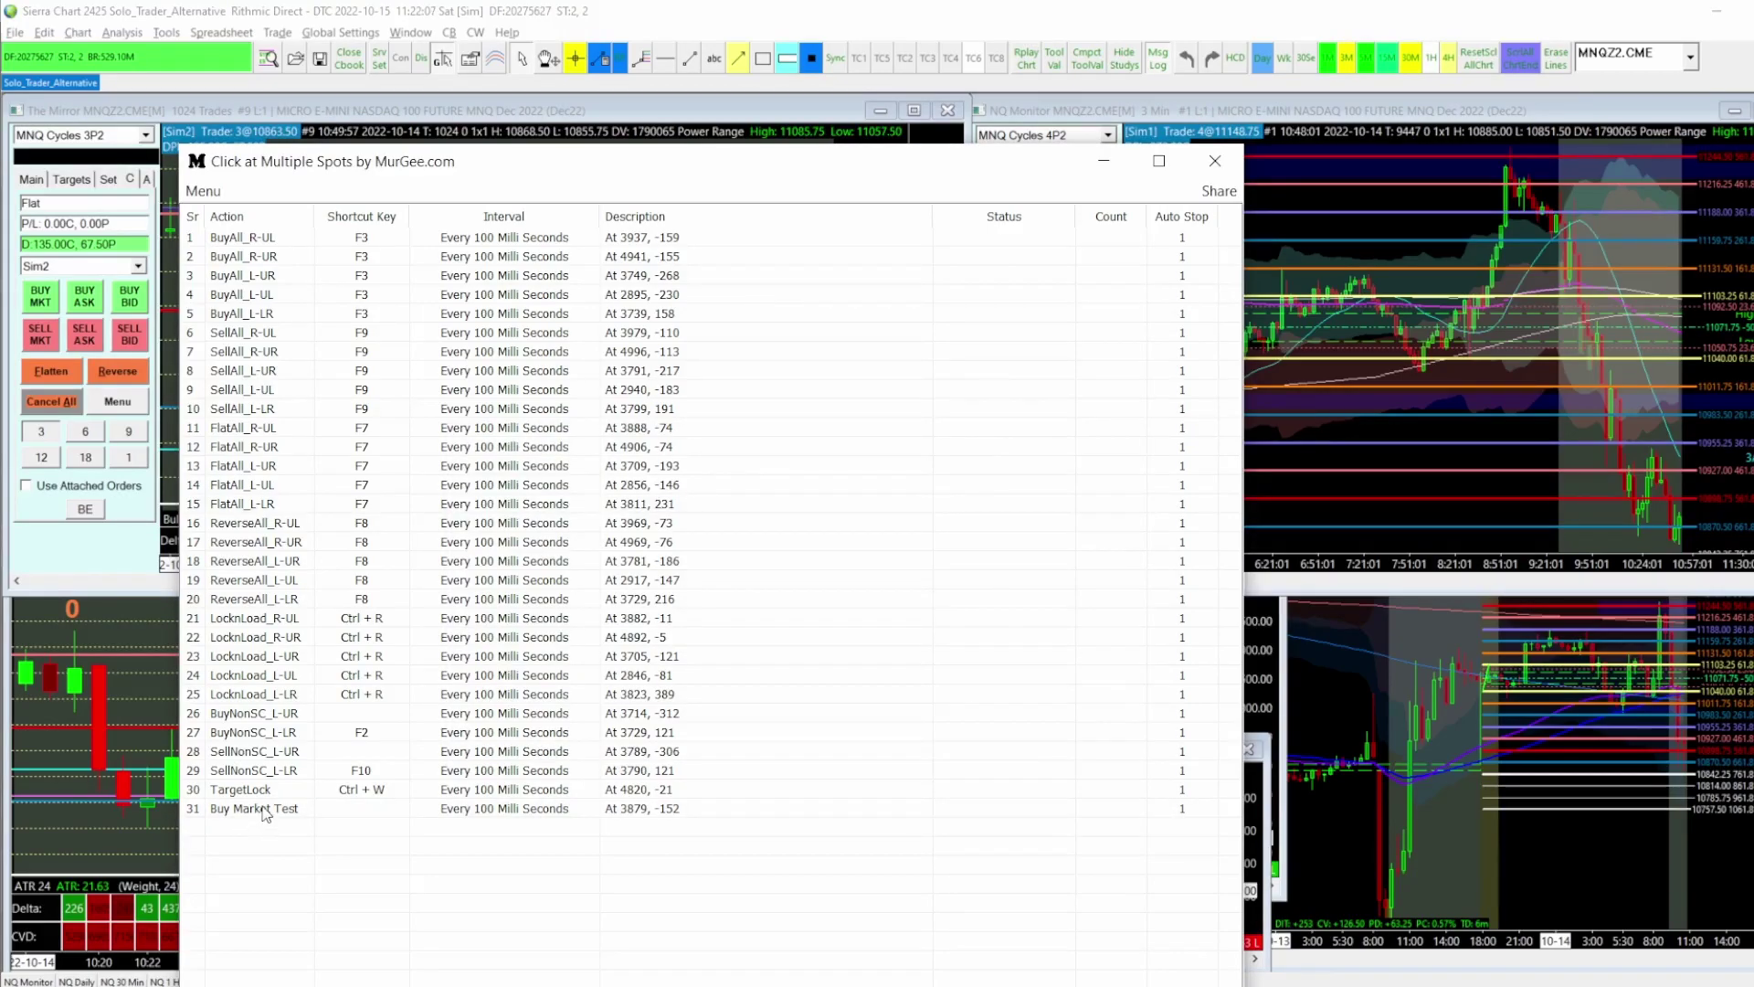
# Step: Delete action 31, Buy Market Test, confirming with Yes
pyautogui.rightClick(263, 812)
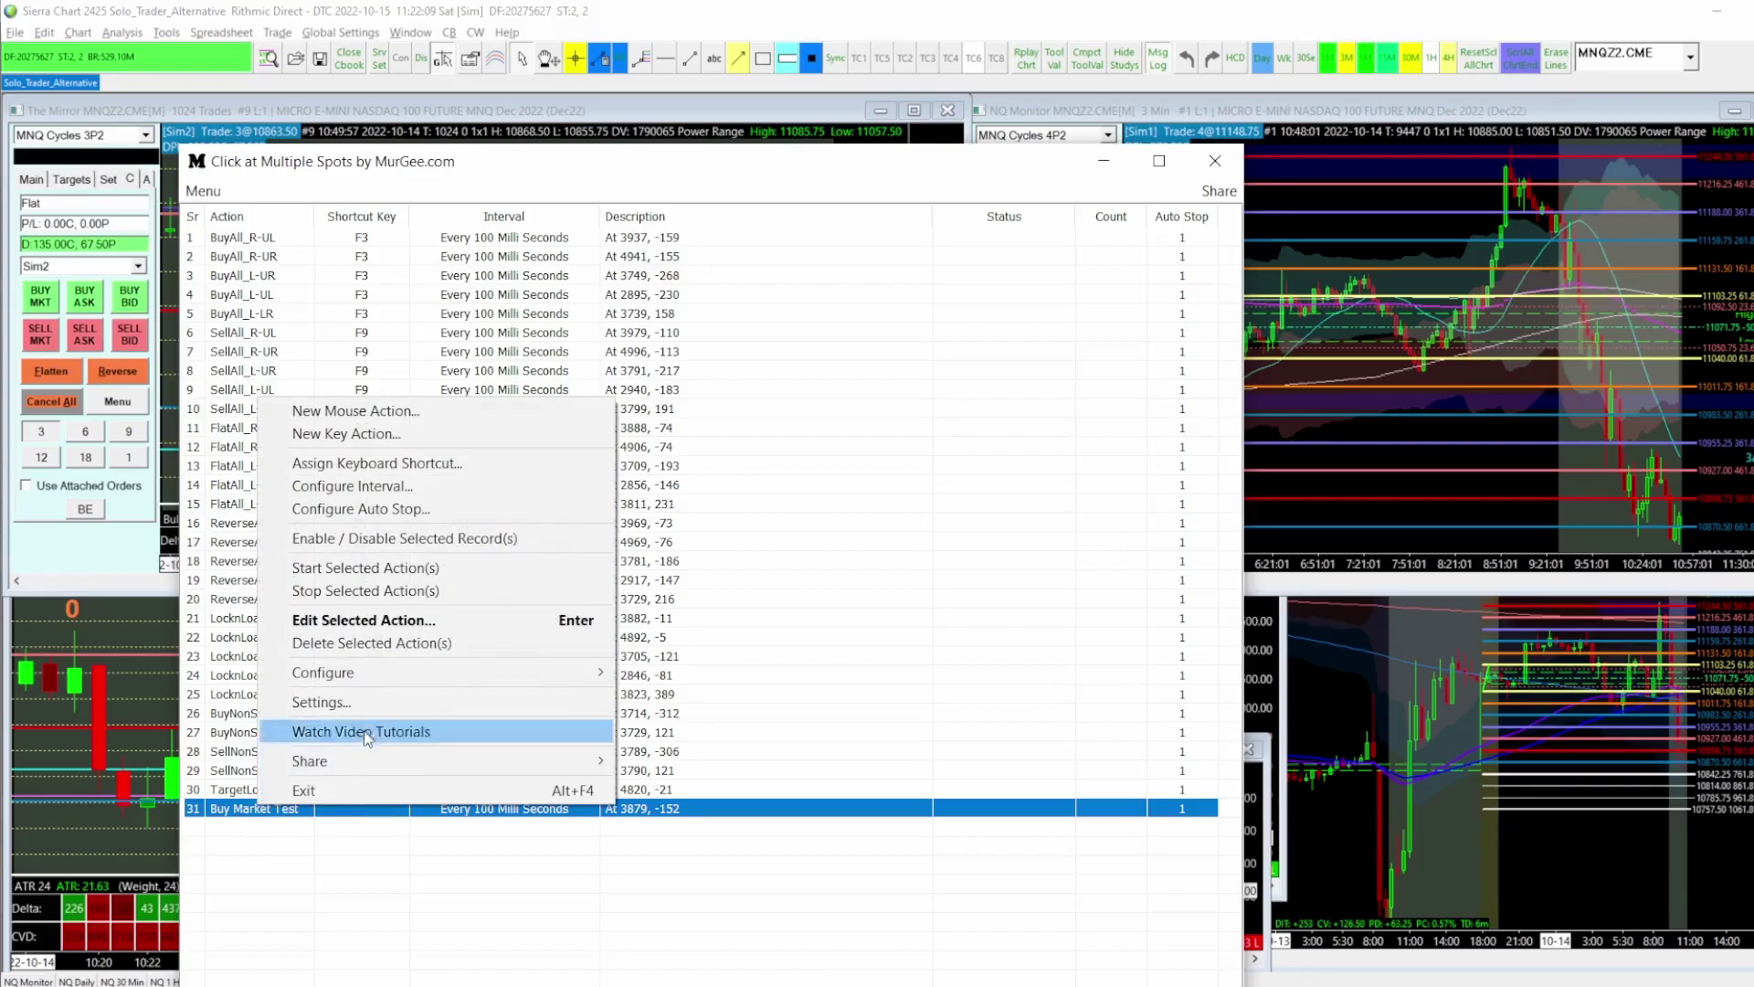
pyautogui.click(359, 644)
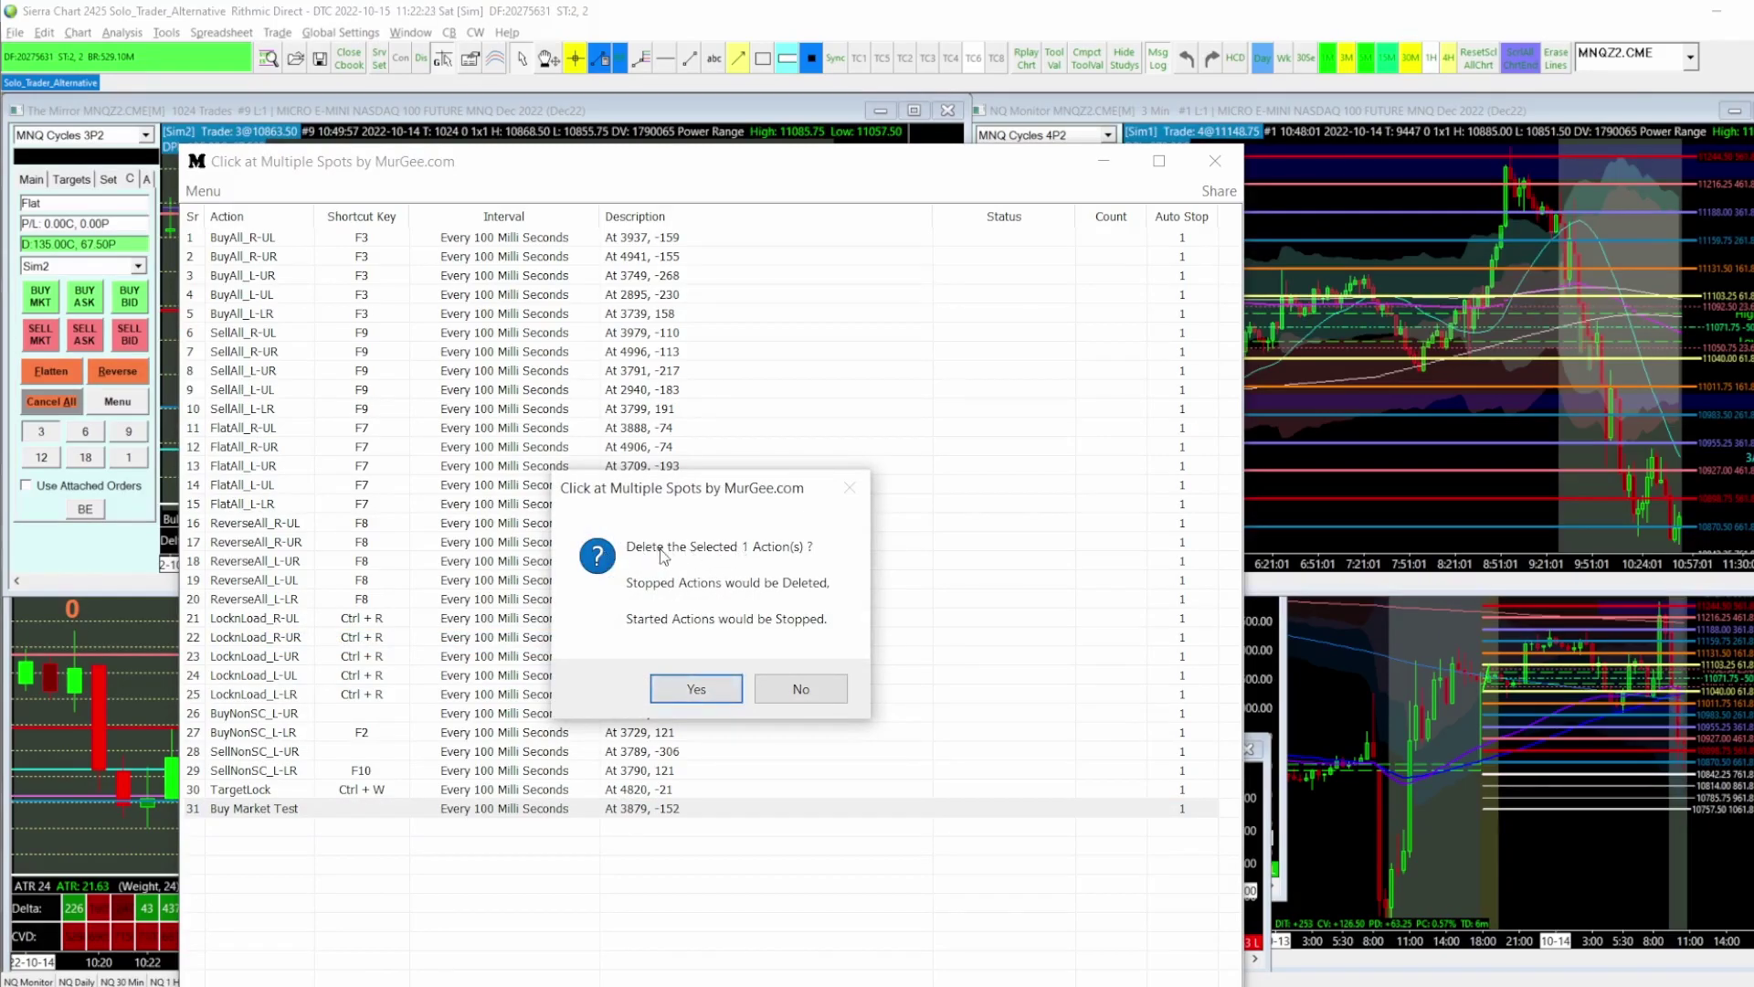
pyautogui.click(699, 701)
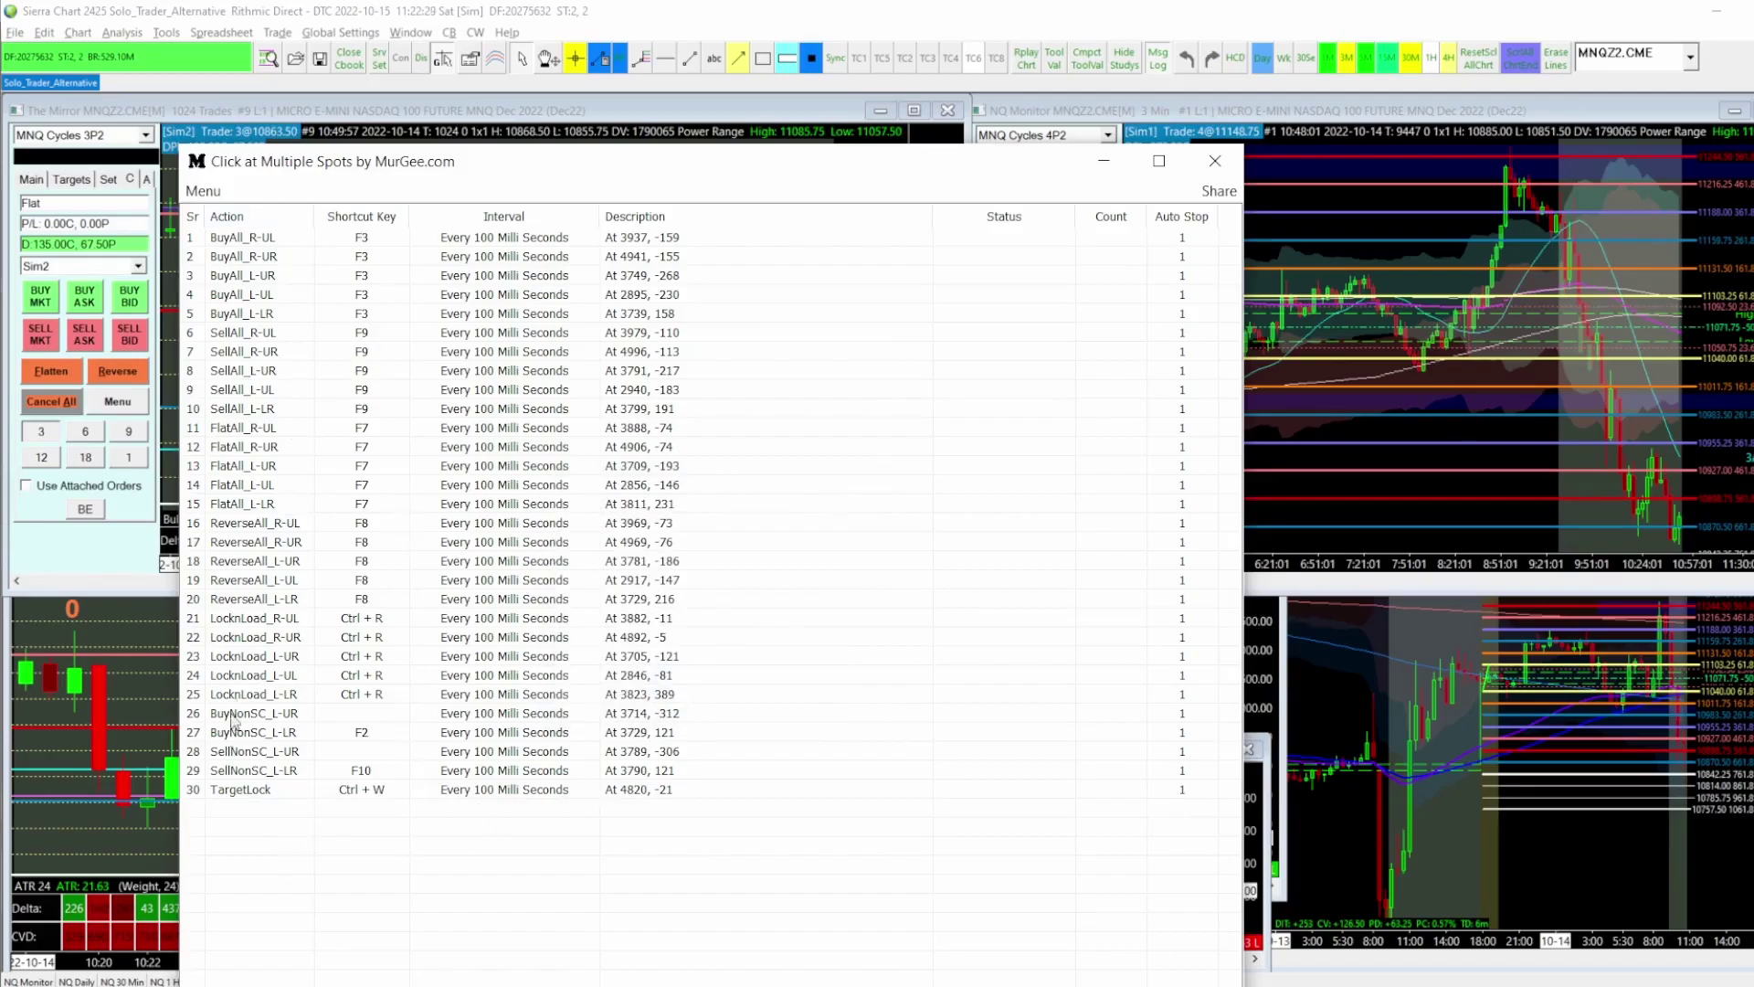
# Step: Minimize the Click at Multiple Spots window to reveal the Sierra Chart MNQ charts
pyautogui.click(1105, 161)
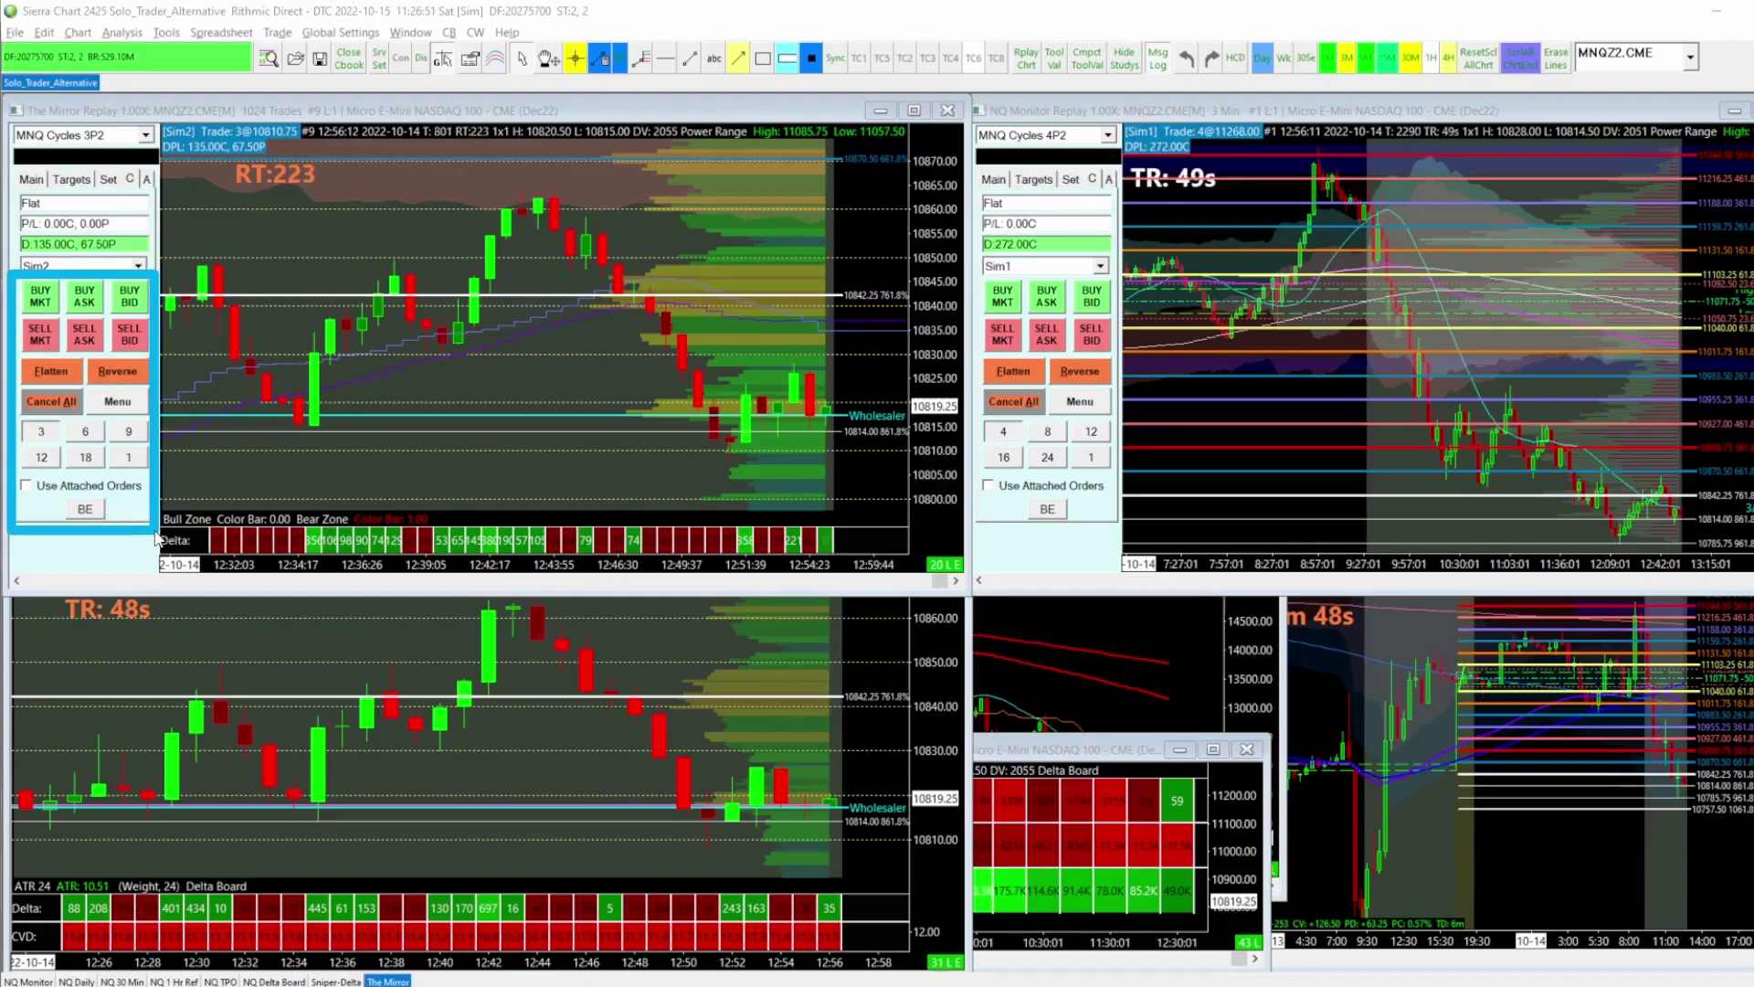
# Step: Draw a cyan rectangle around the left trade panel's buy and sell order buttons
pyautogui.moveTo(972, 274)
pyautogui.mouseDown()
pyautogui.moveTo(1140, 455)
pyautogui.moveTo(1140, 538)
pyautogui.mouseUp()
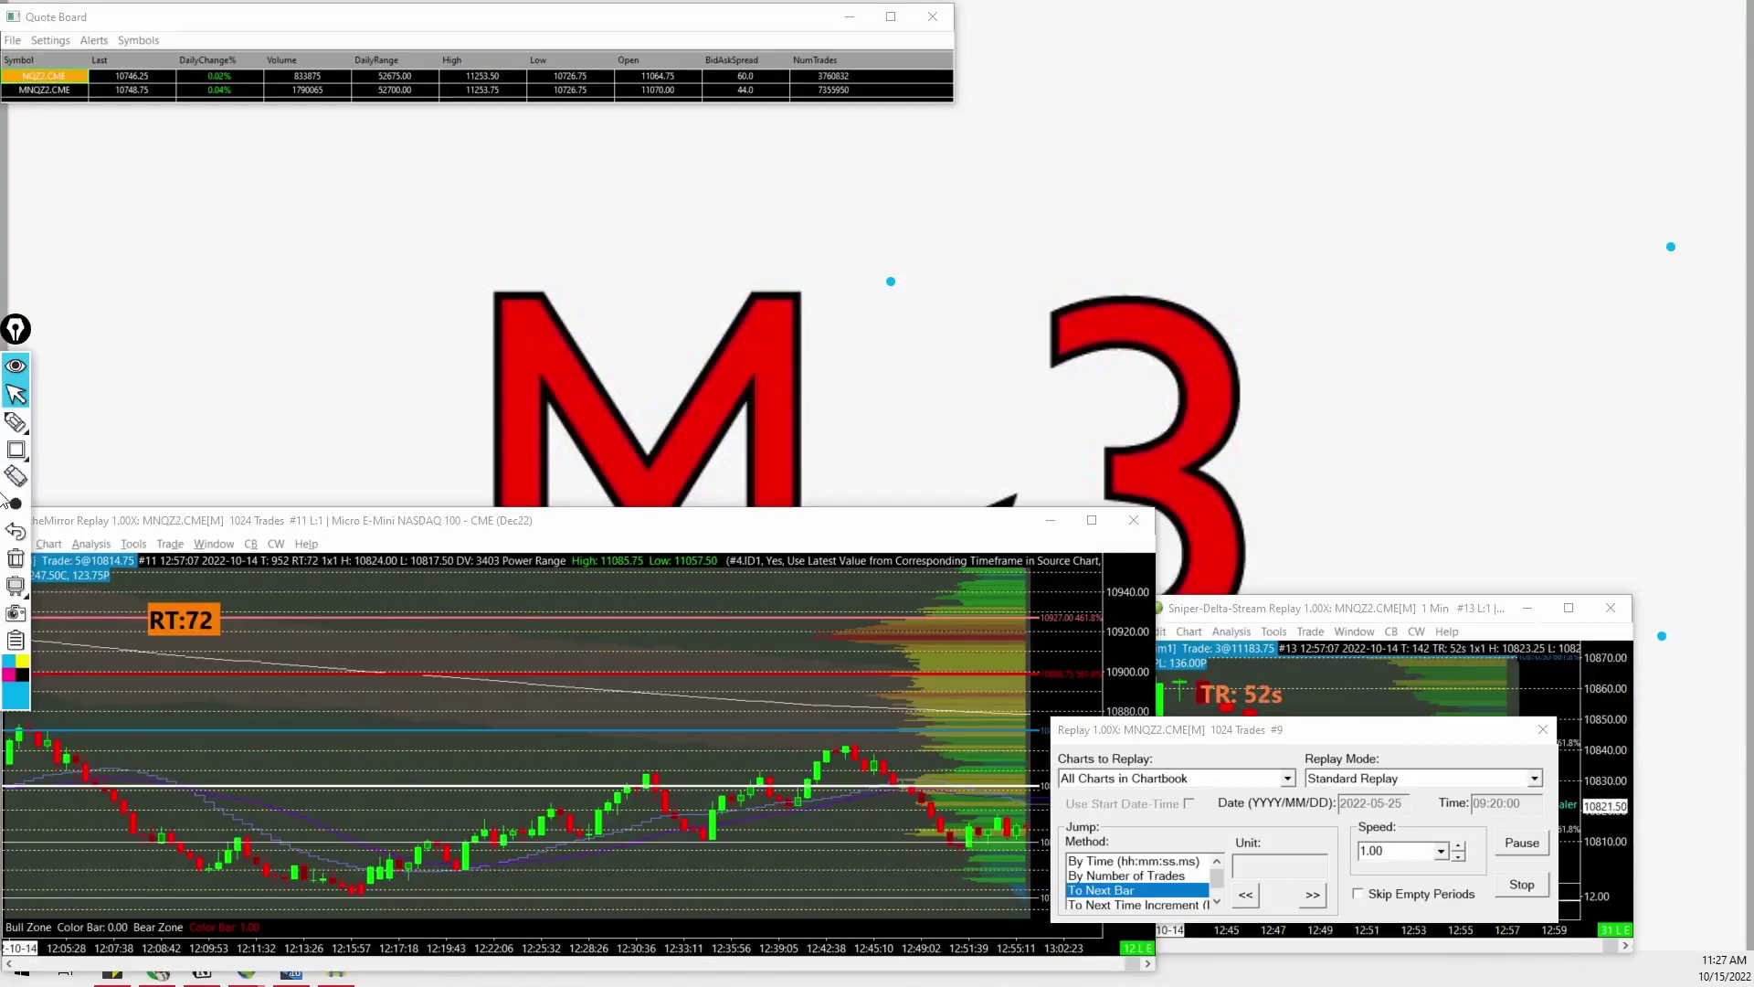
# Step: Draw arrows at the existing dots beside the M, at the upper right and at the right
pyautogui.click(16, 448)
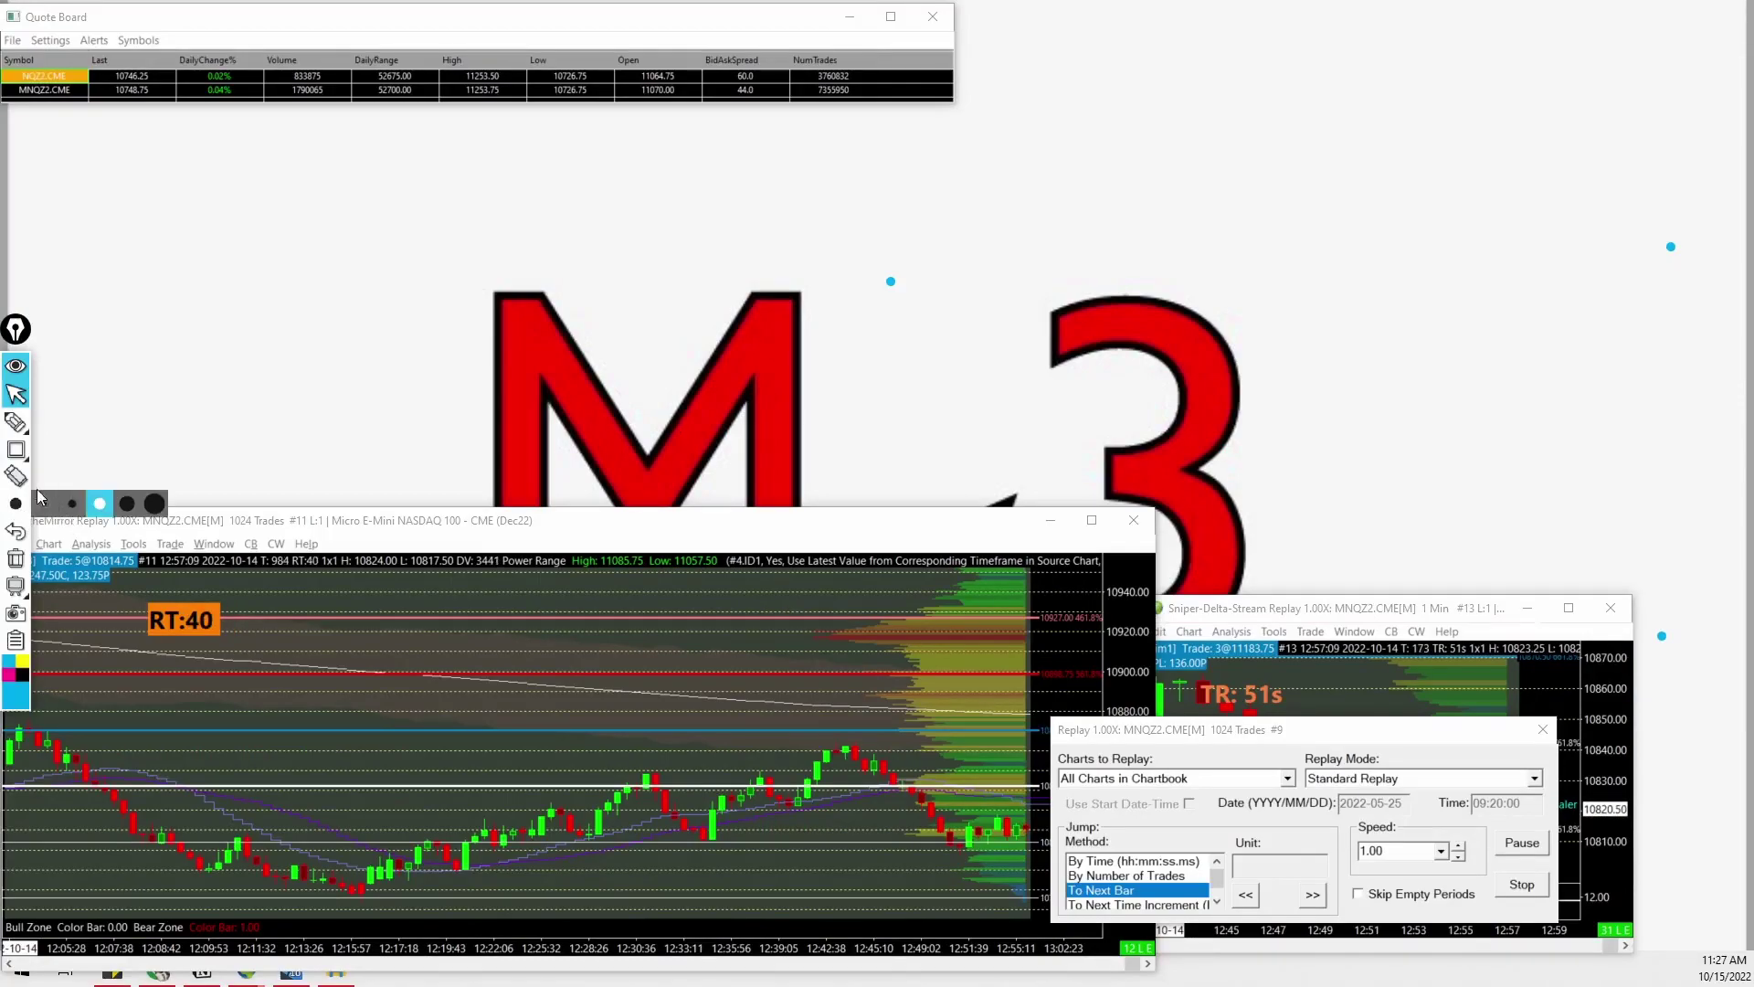
pyautogui.click(36, 491)
pyautogui.moveTo(793, 311); pyautogui.dragTo(865, 294)
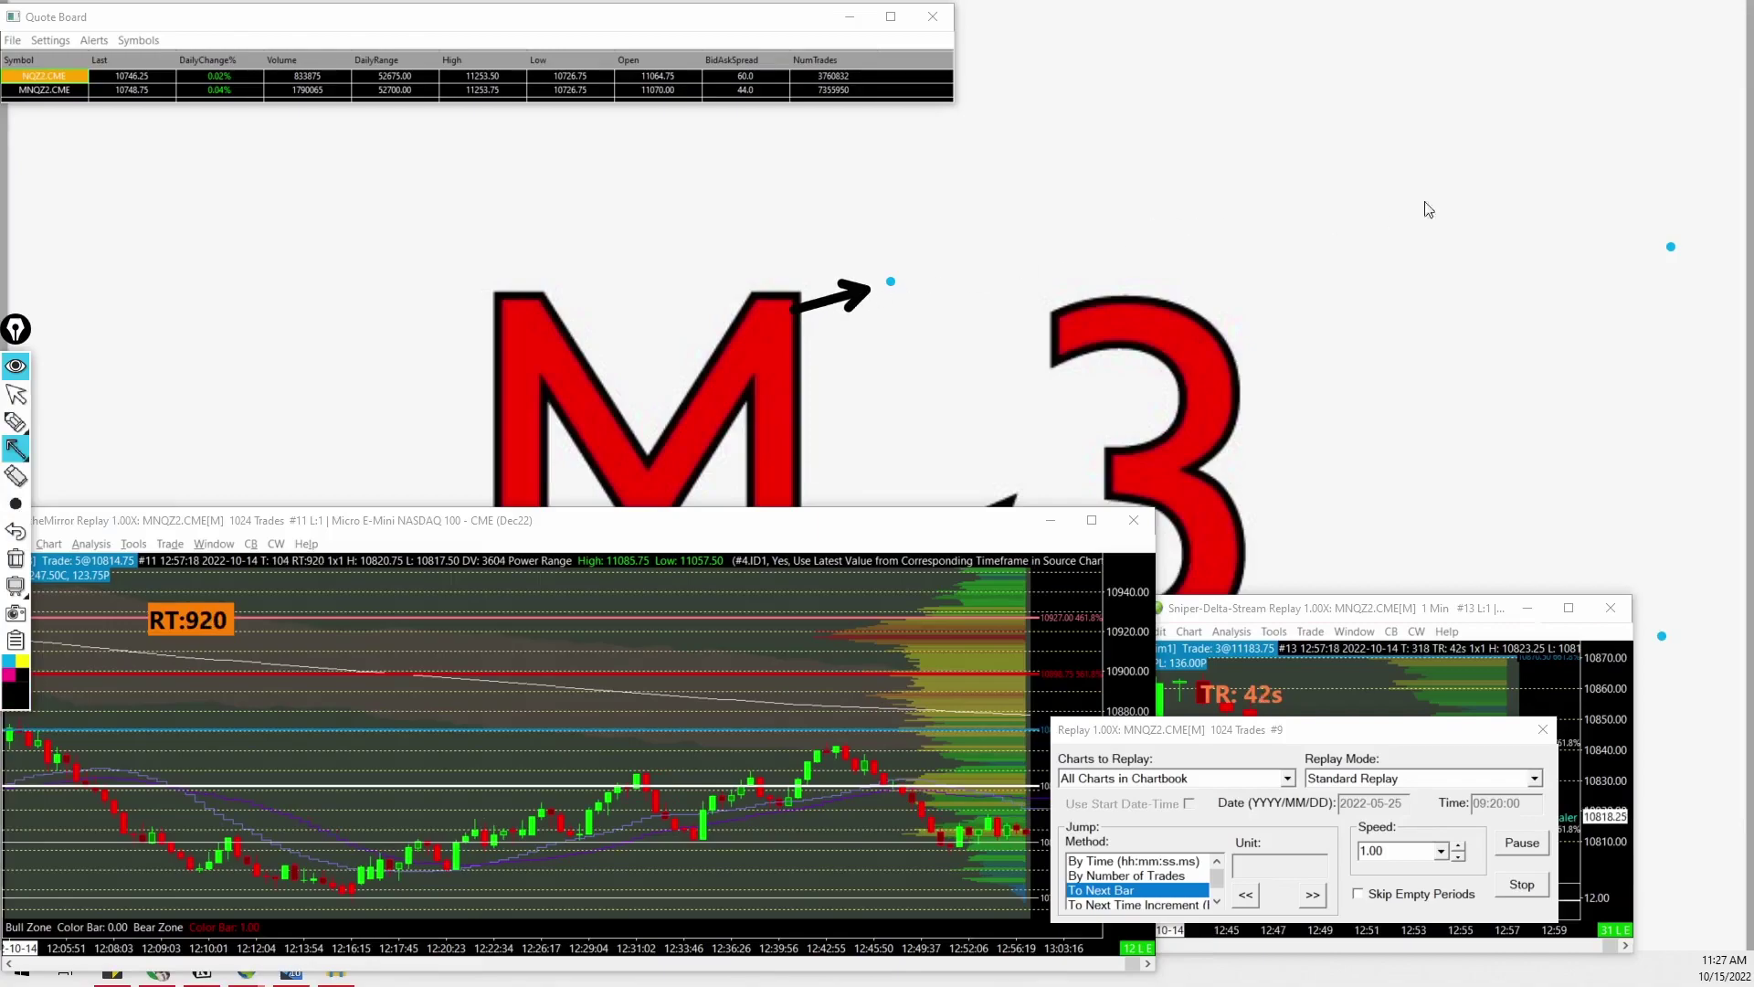
pyautogui.moveTo(1591, 248); pyautogui.dragTo(1647, 256)
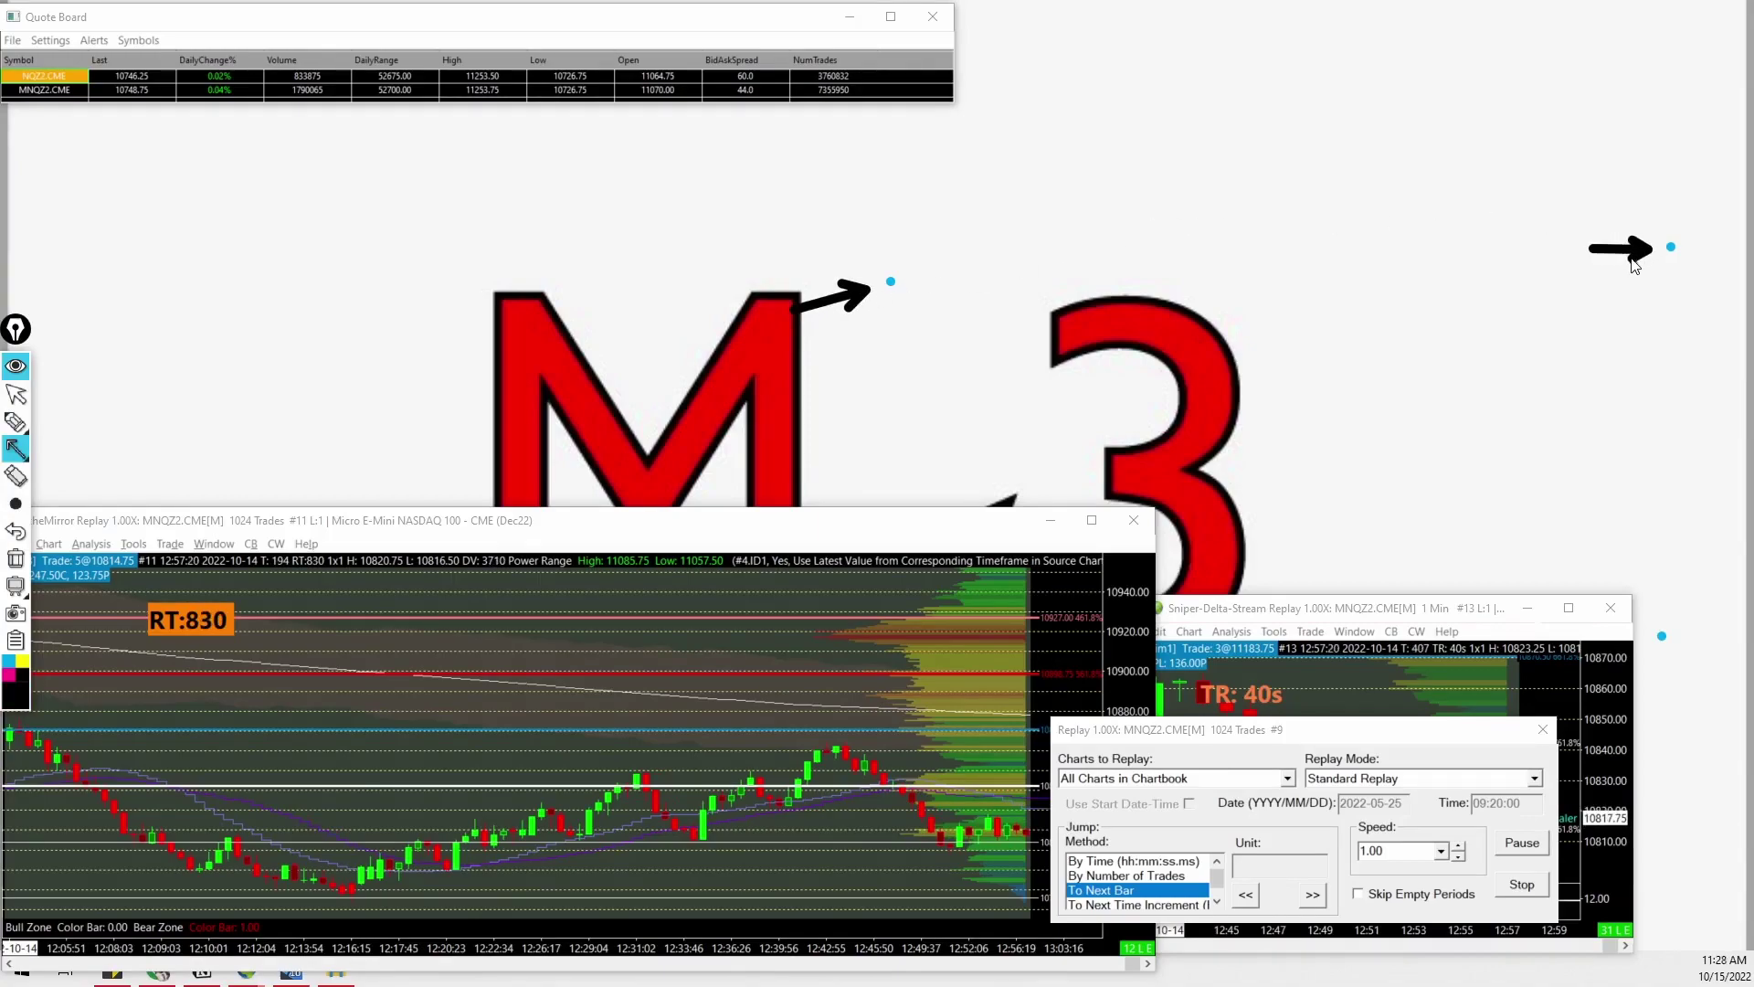
pyautogui.moveTo(1695, 571); pyautogui.dragTo(1672, 621)
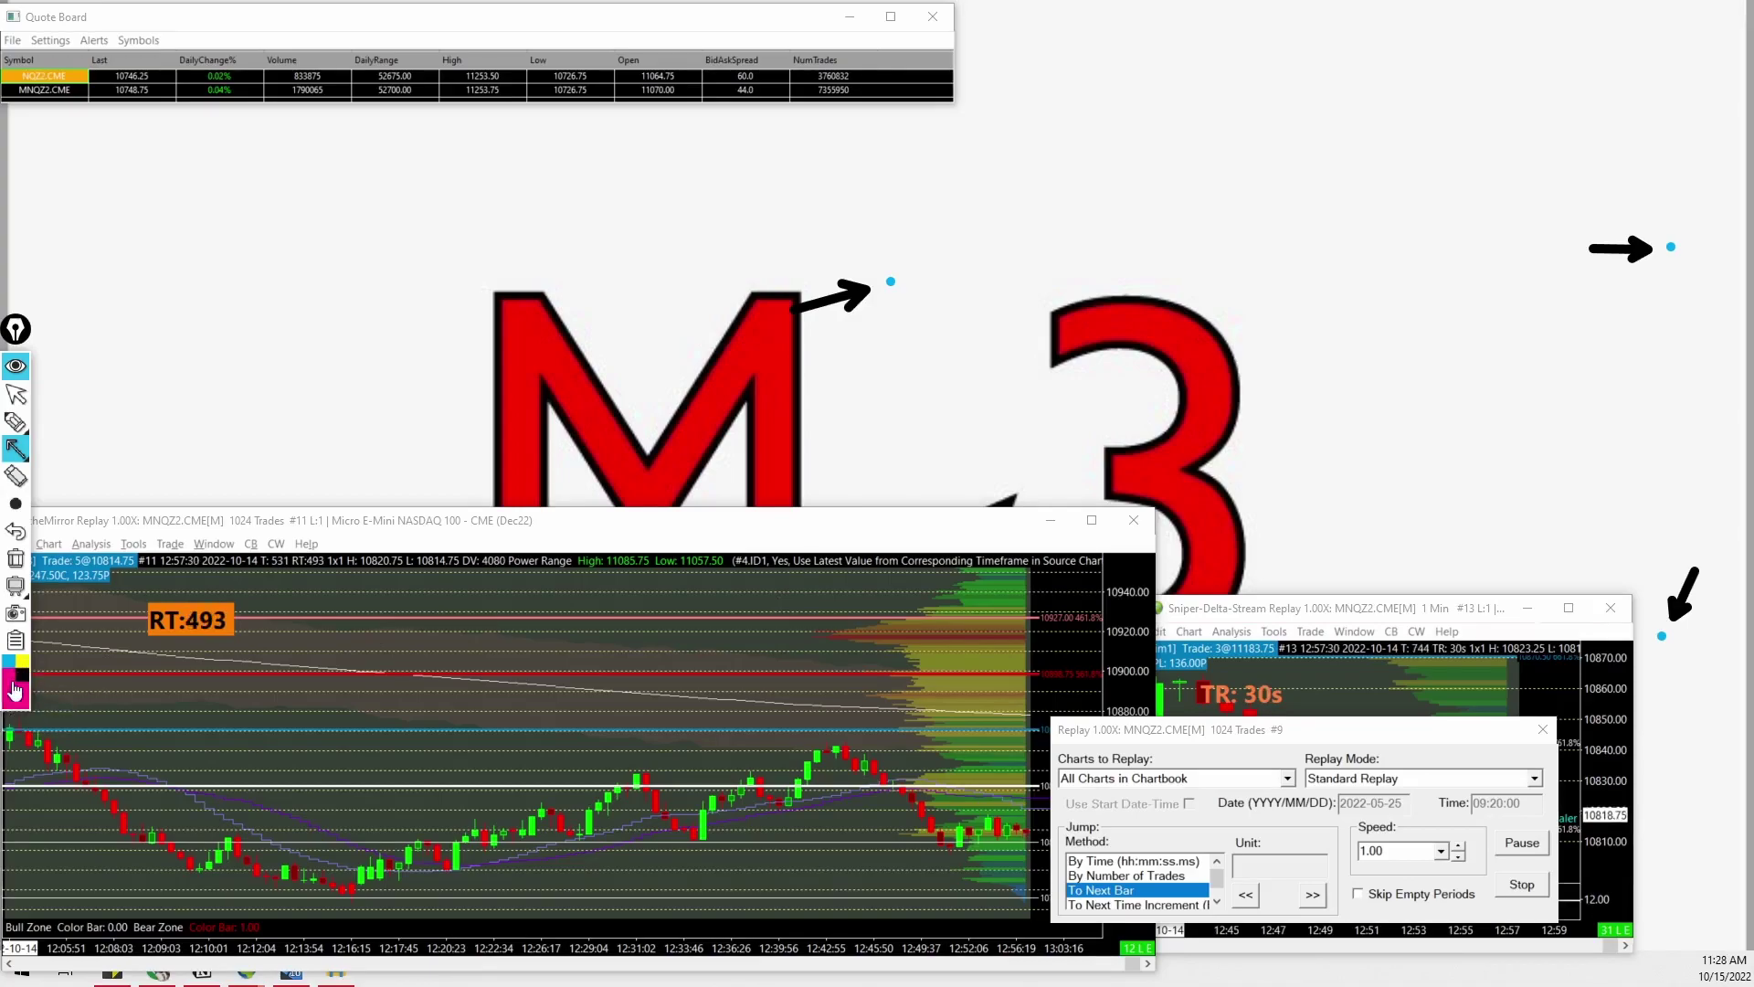
# Step: Set the Epic Pen colour to red and switch to the highlighter
pyautogui.click(21, 683)
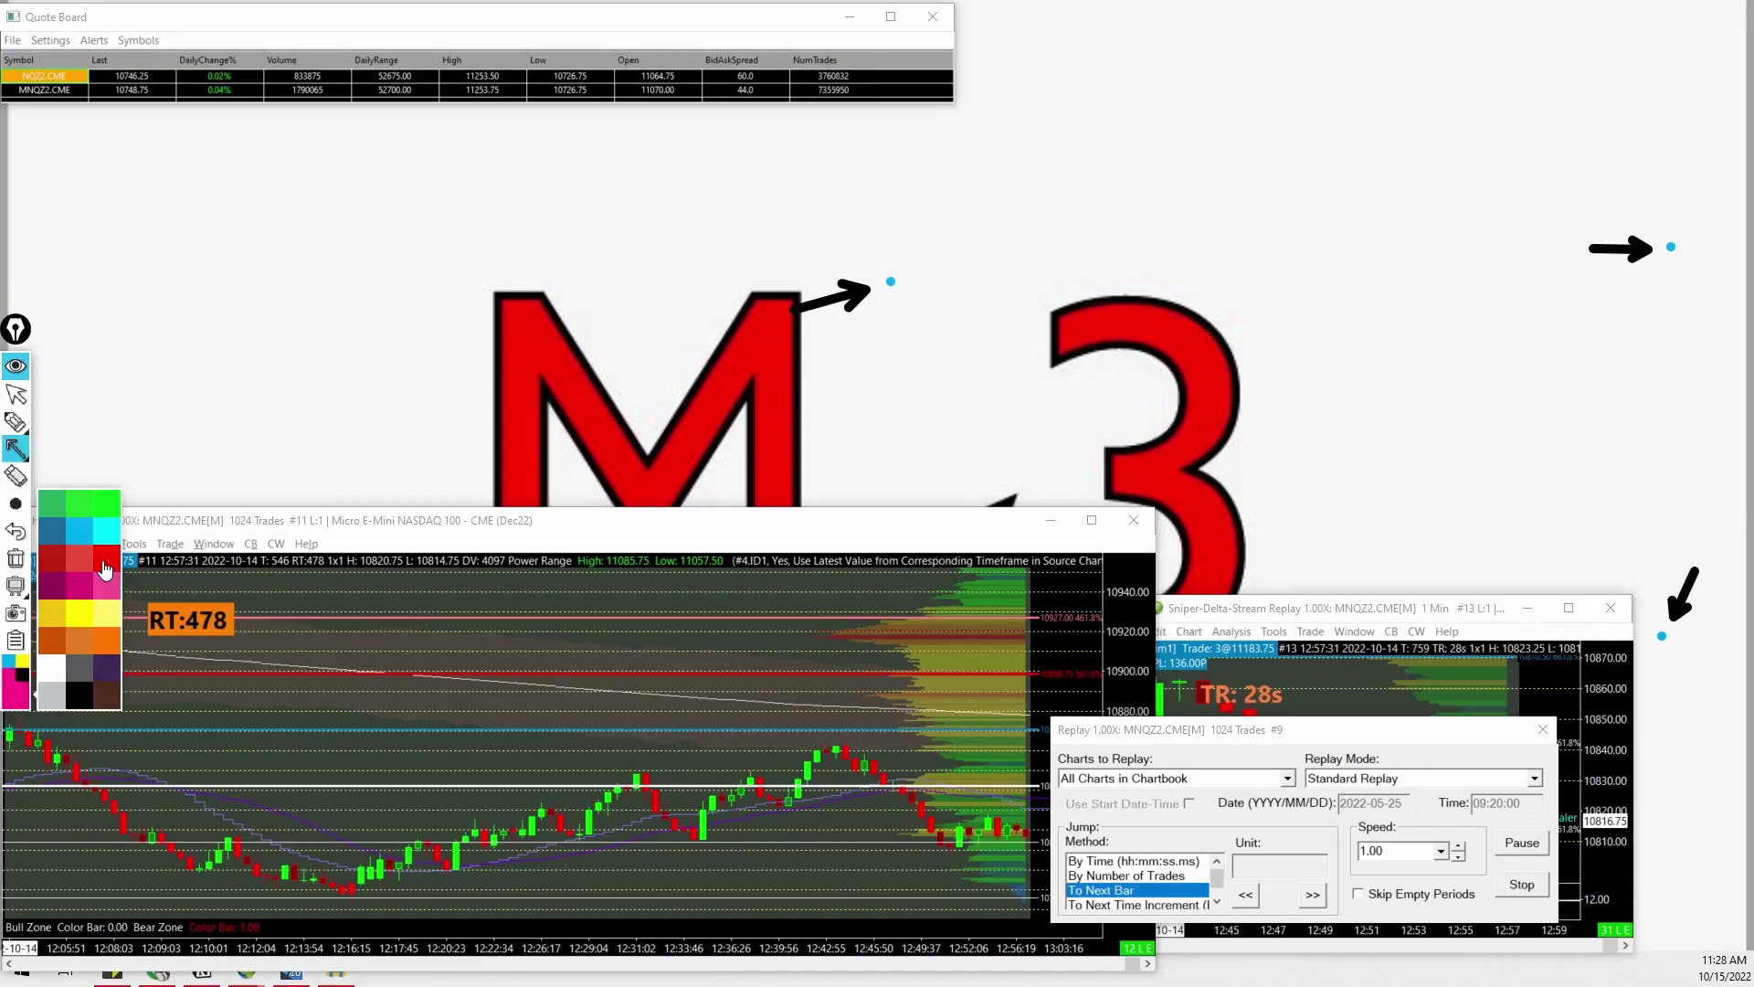
pyautogui.click(108, 557)
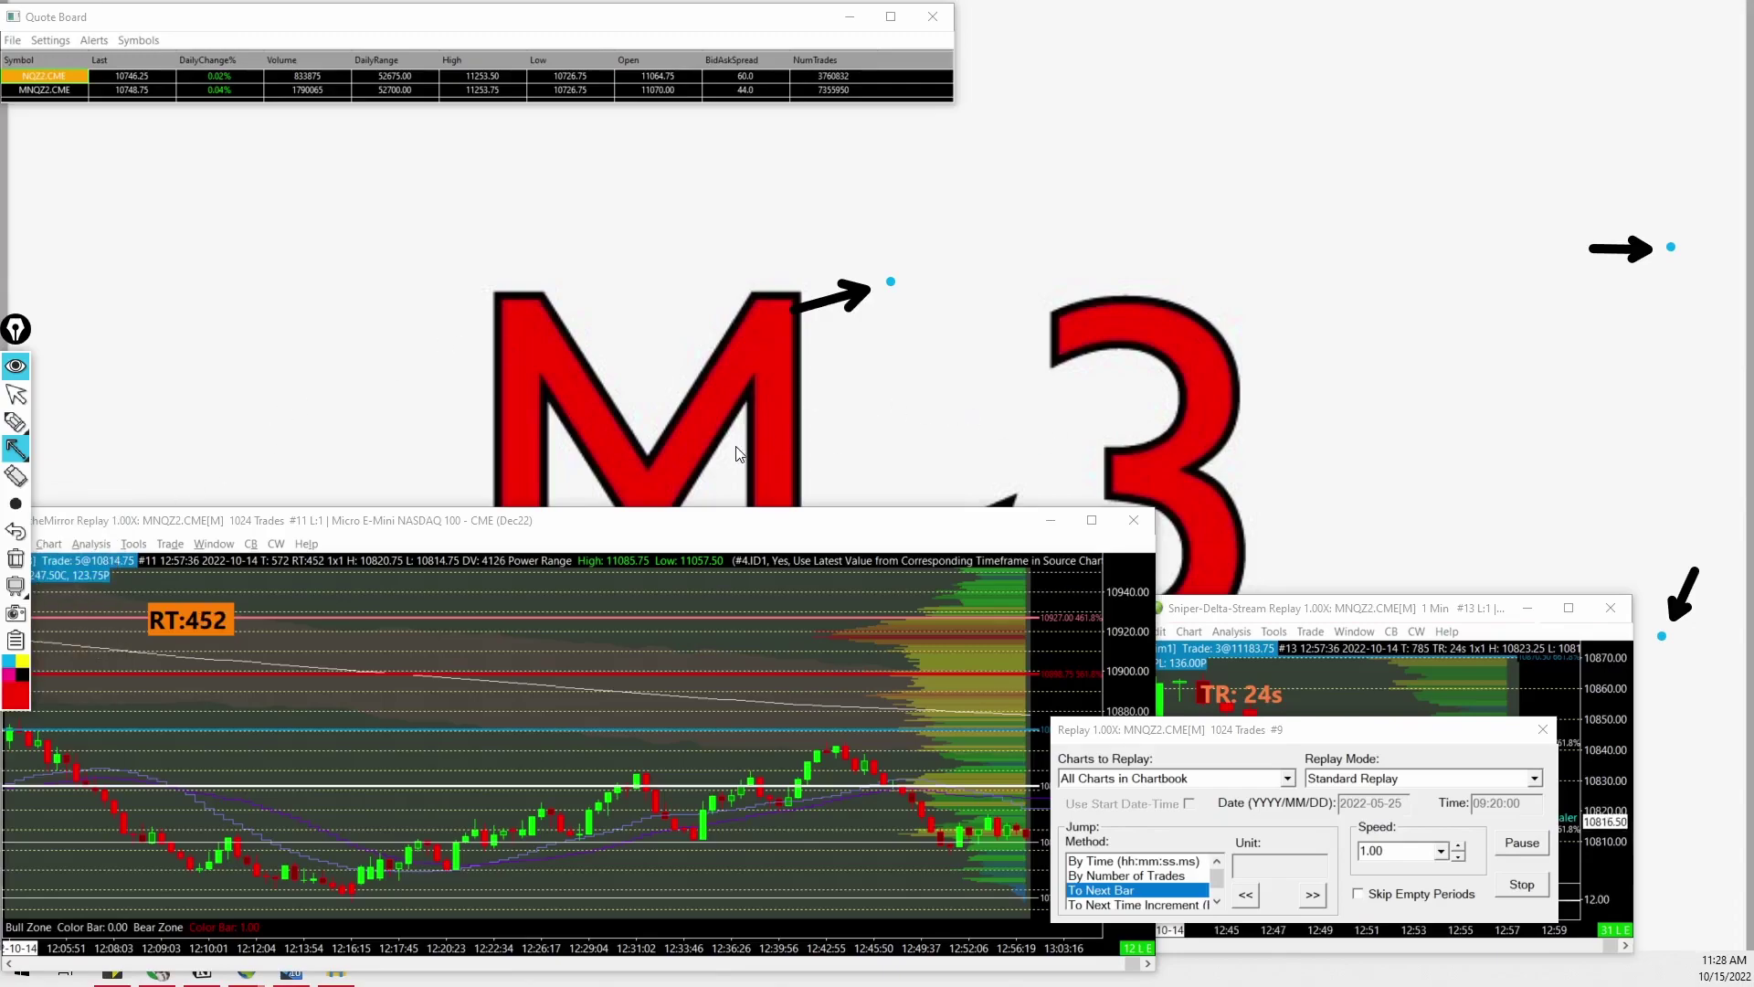
pyautogui.press('h')
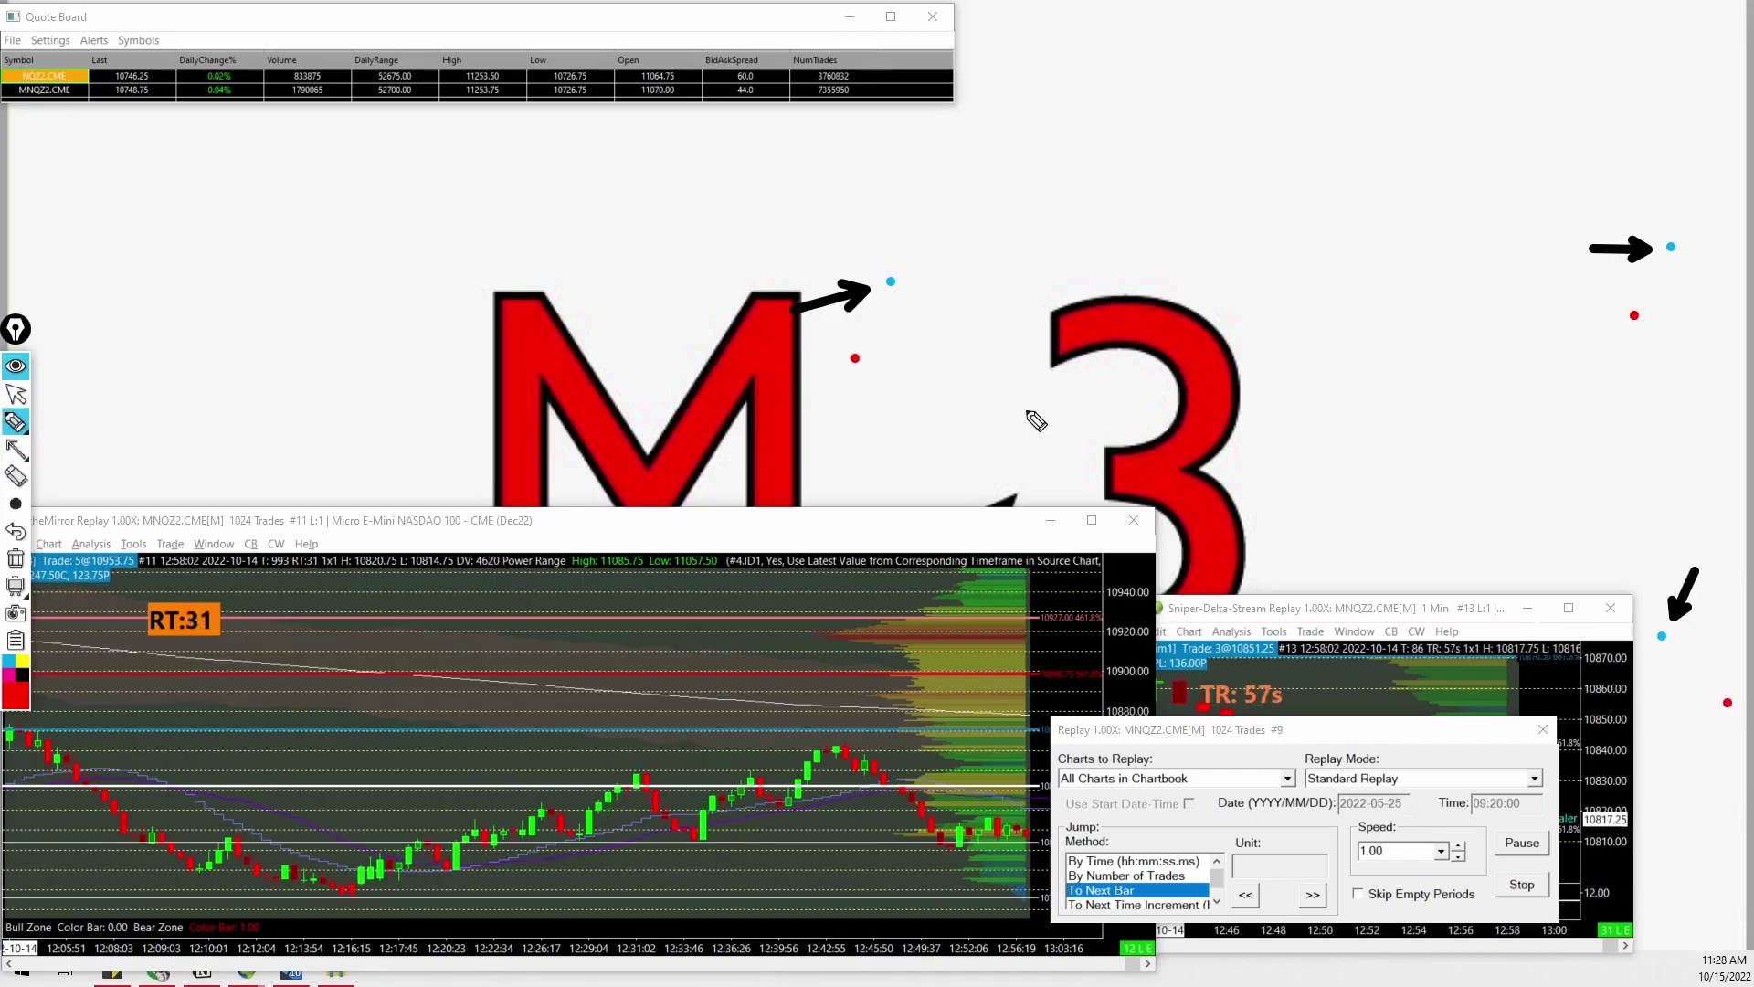
# Step: Draw arrows at the three red dots beside the M, at the upper right and at the lower right
pyautogui.press('a')
pyautogui.moveTo(747, 391); pyautogui.dragTo(838, 362)
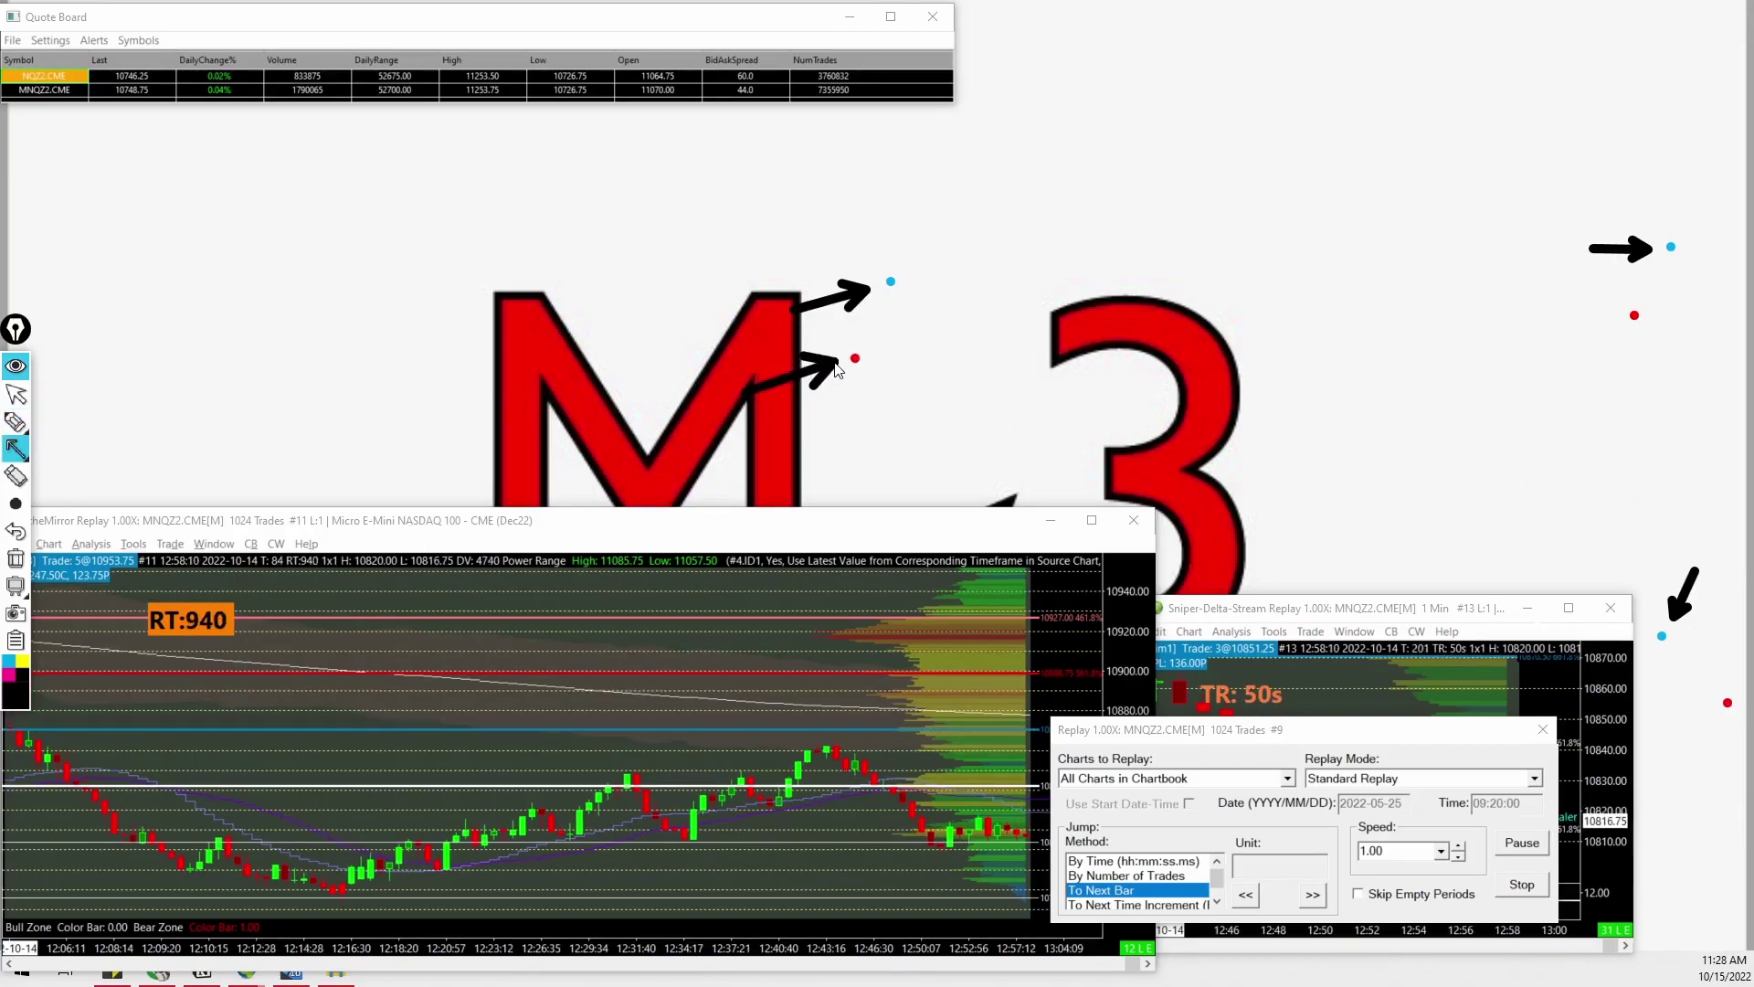
pyautogui.moveTo(1551, 336); pyautogui.dragTo(1609, 327)
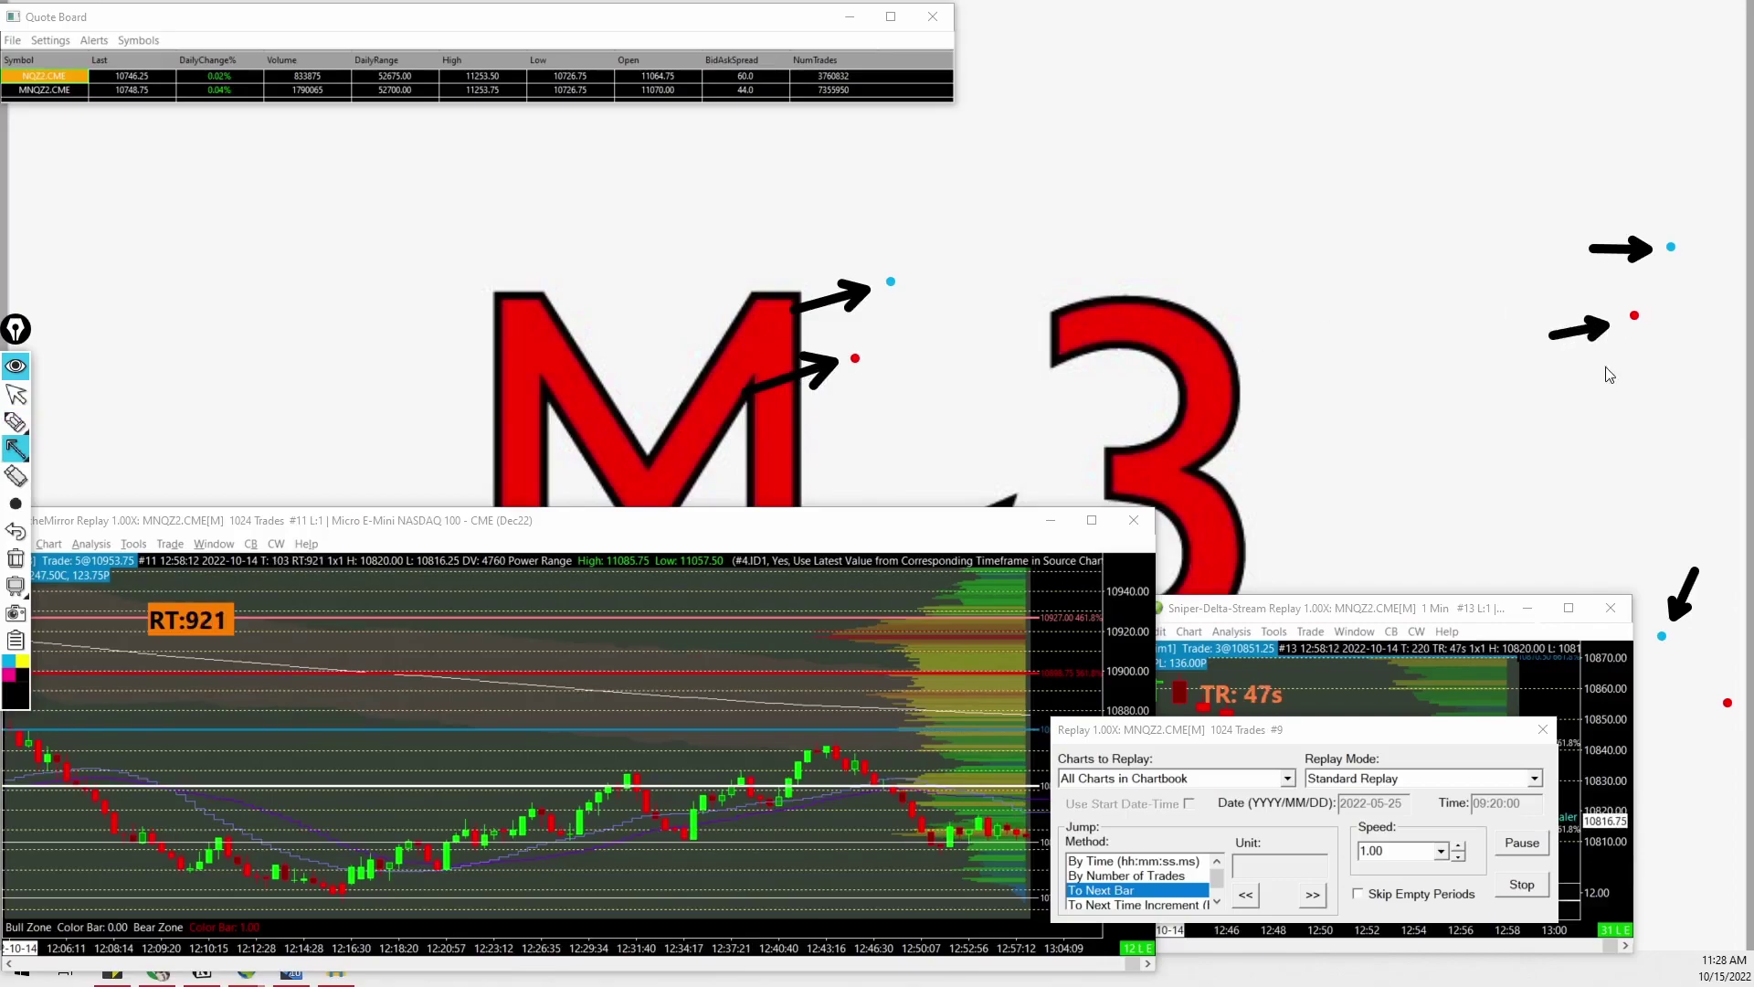
pyautogui.moveTo(1664, 758); pyautogui.dragTo(1708, 736)
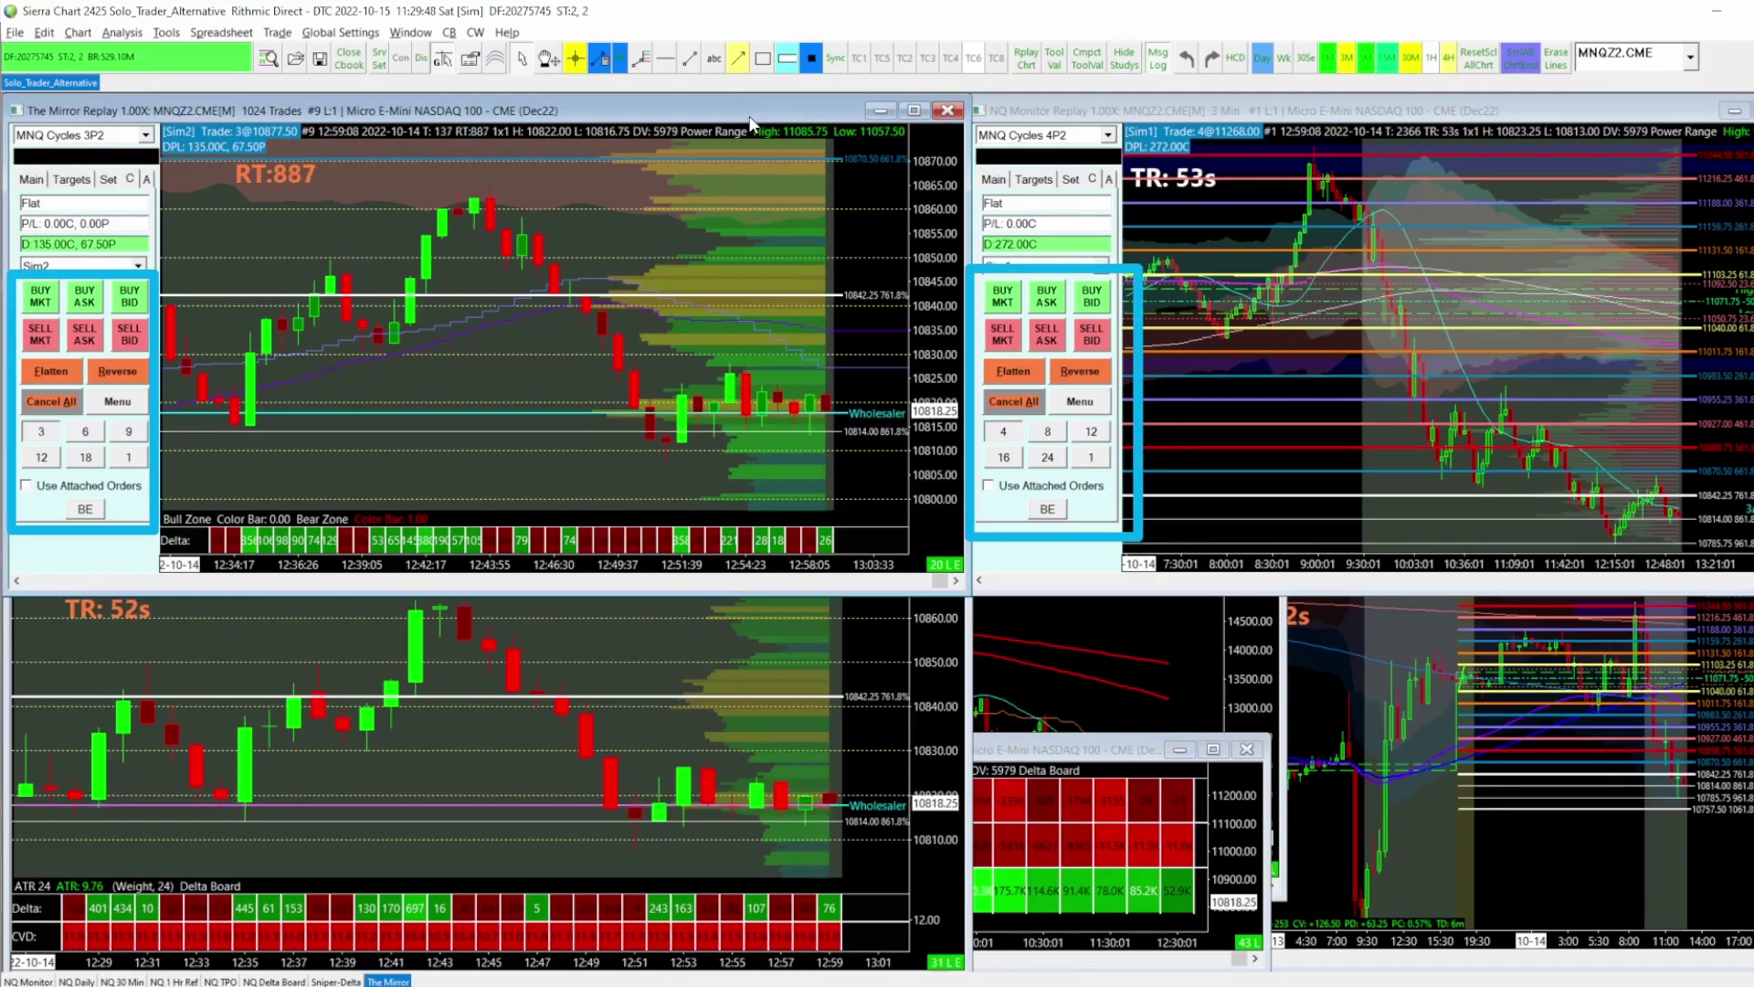
# Step: Buy at the ask, reverse to short, set quantities 9 and 8, sell nine more at the bid, then flatten
pyautogui.click(1048, 299)
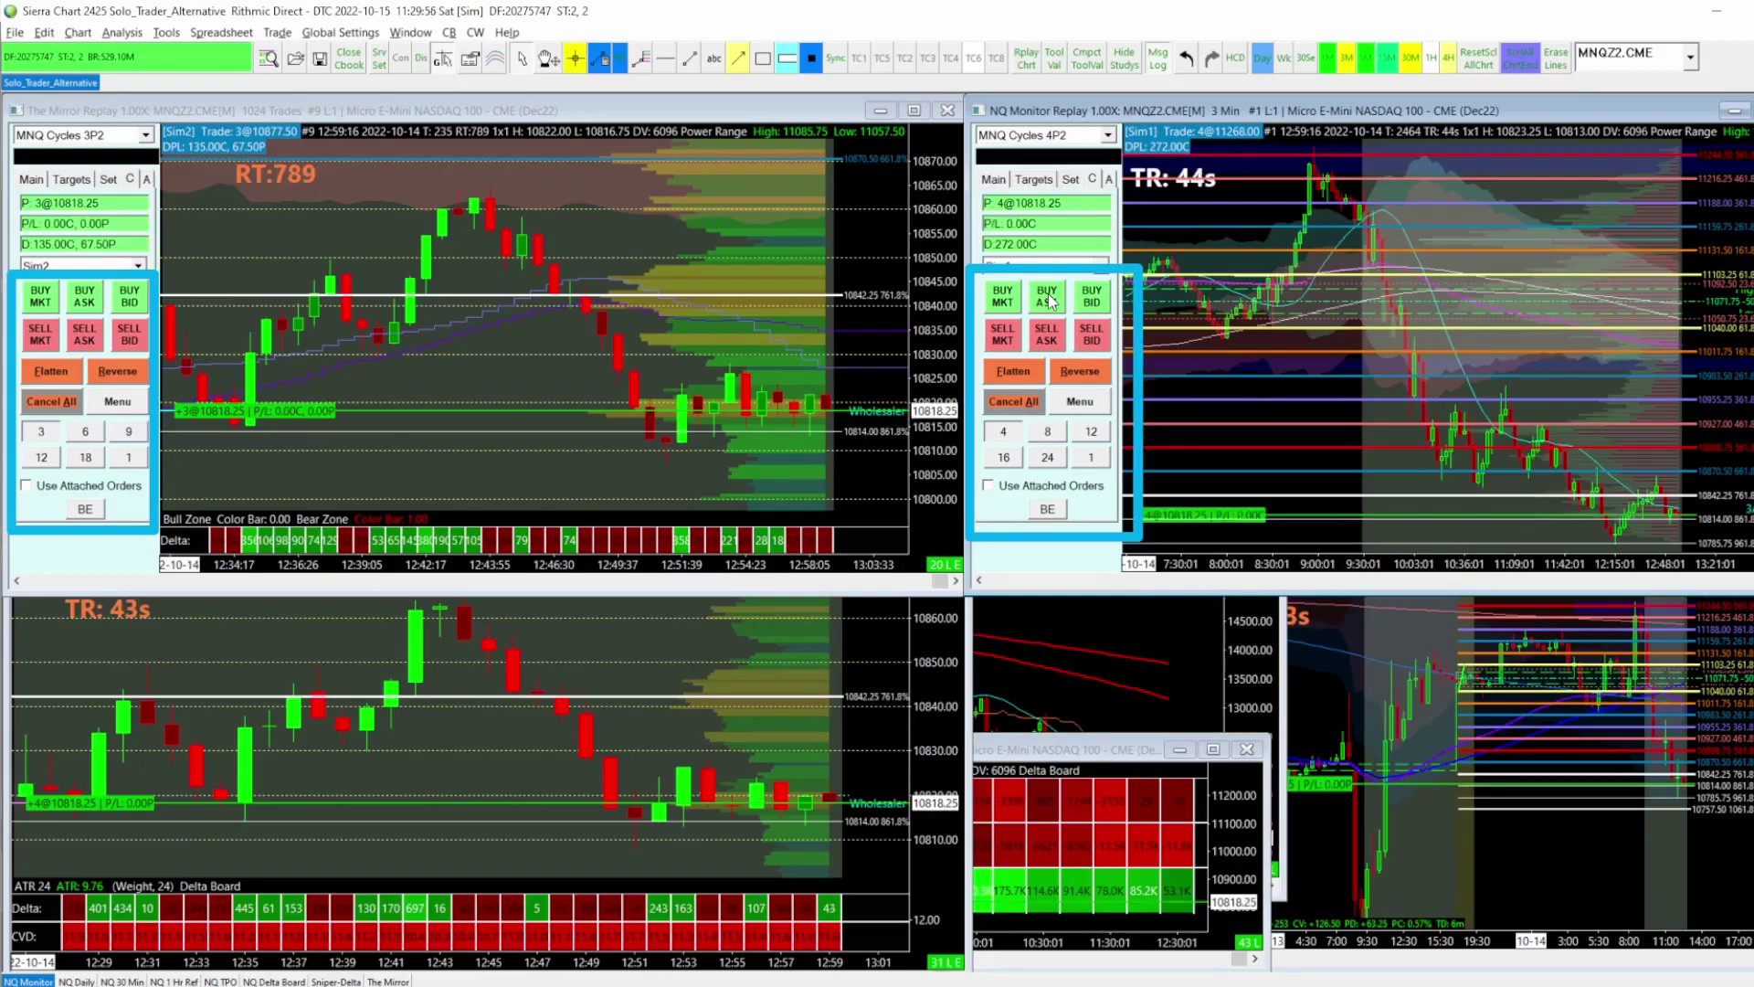
pyautogui.click(121, 373)
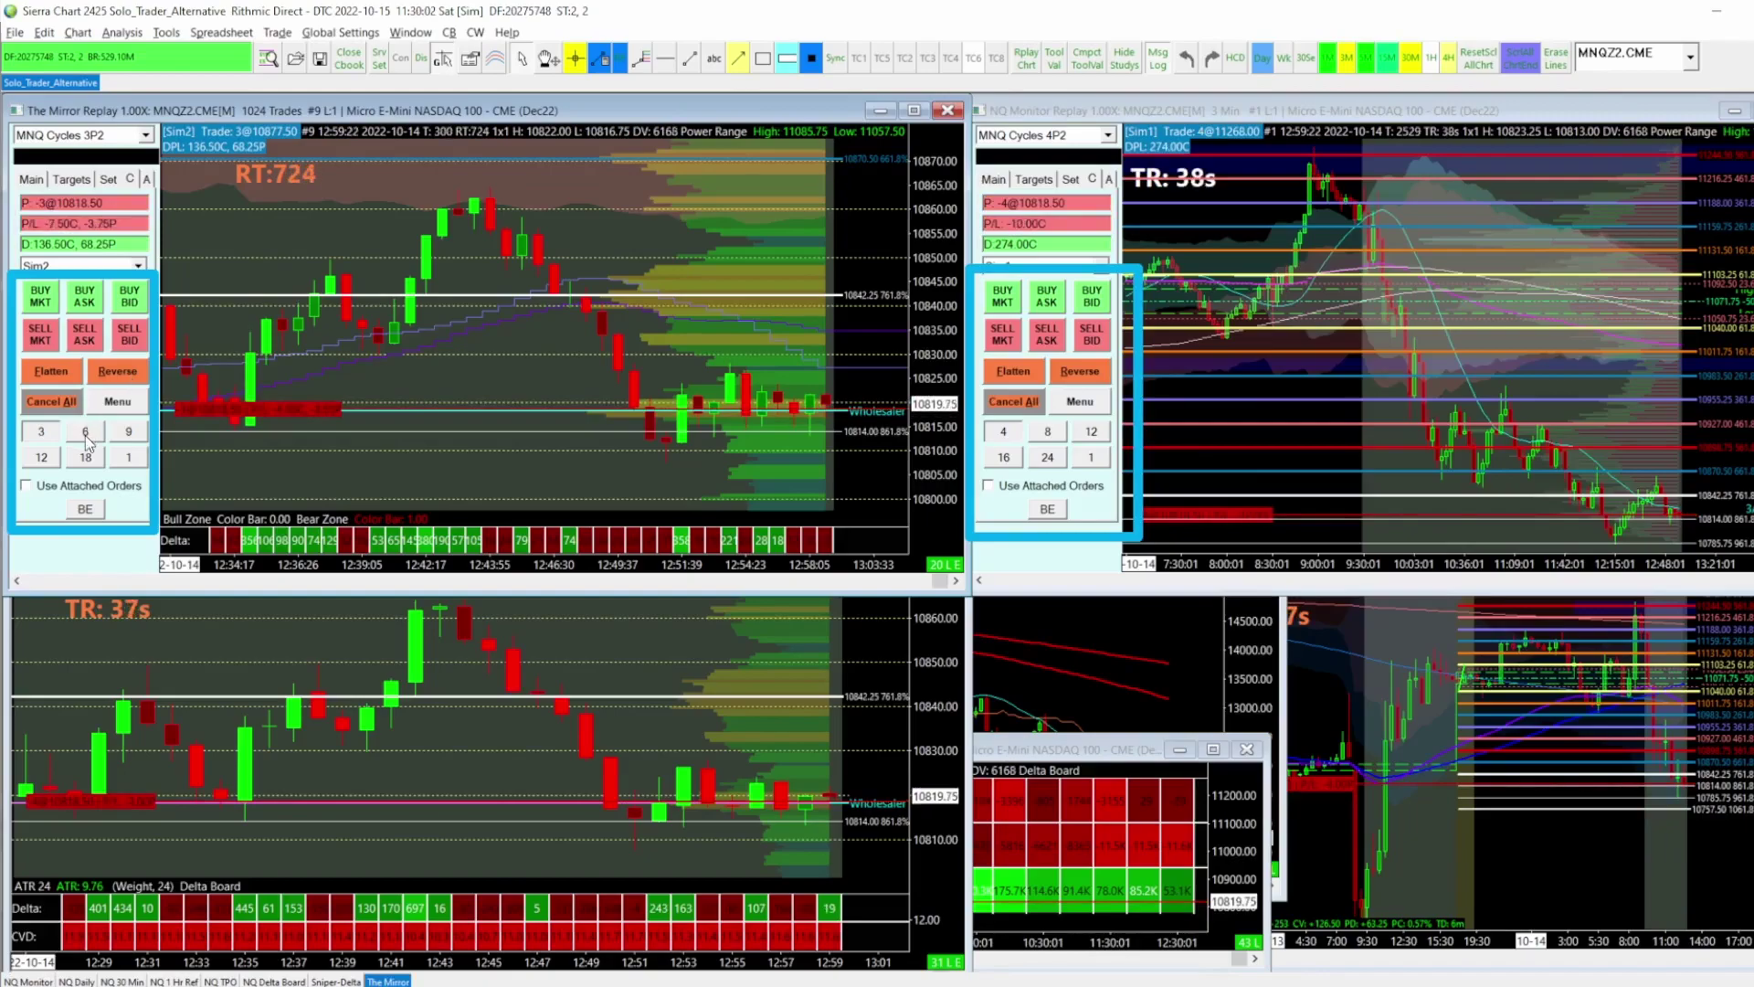
pyautogui.click(125, 435)
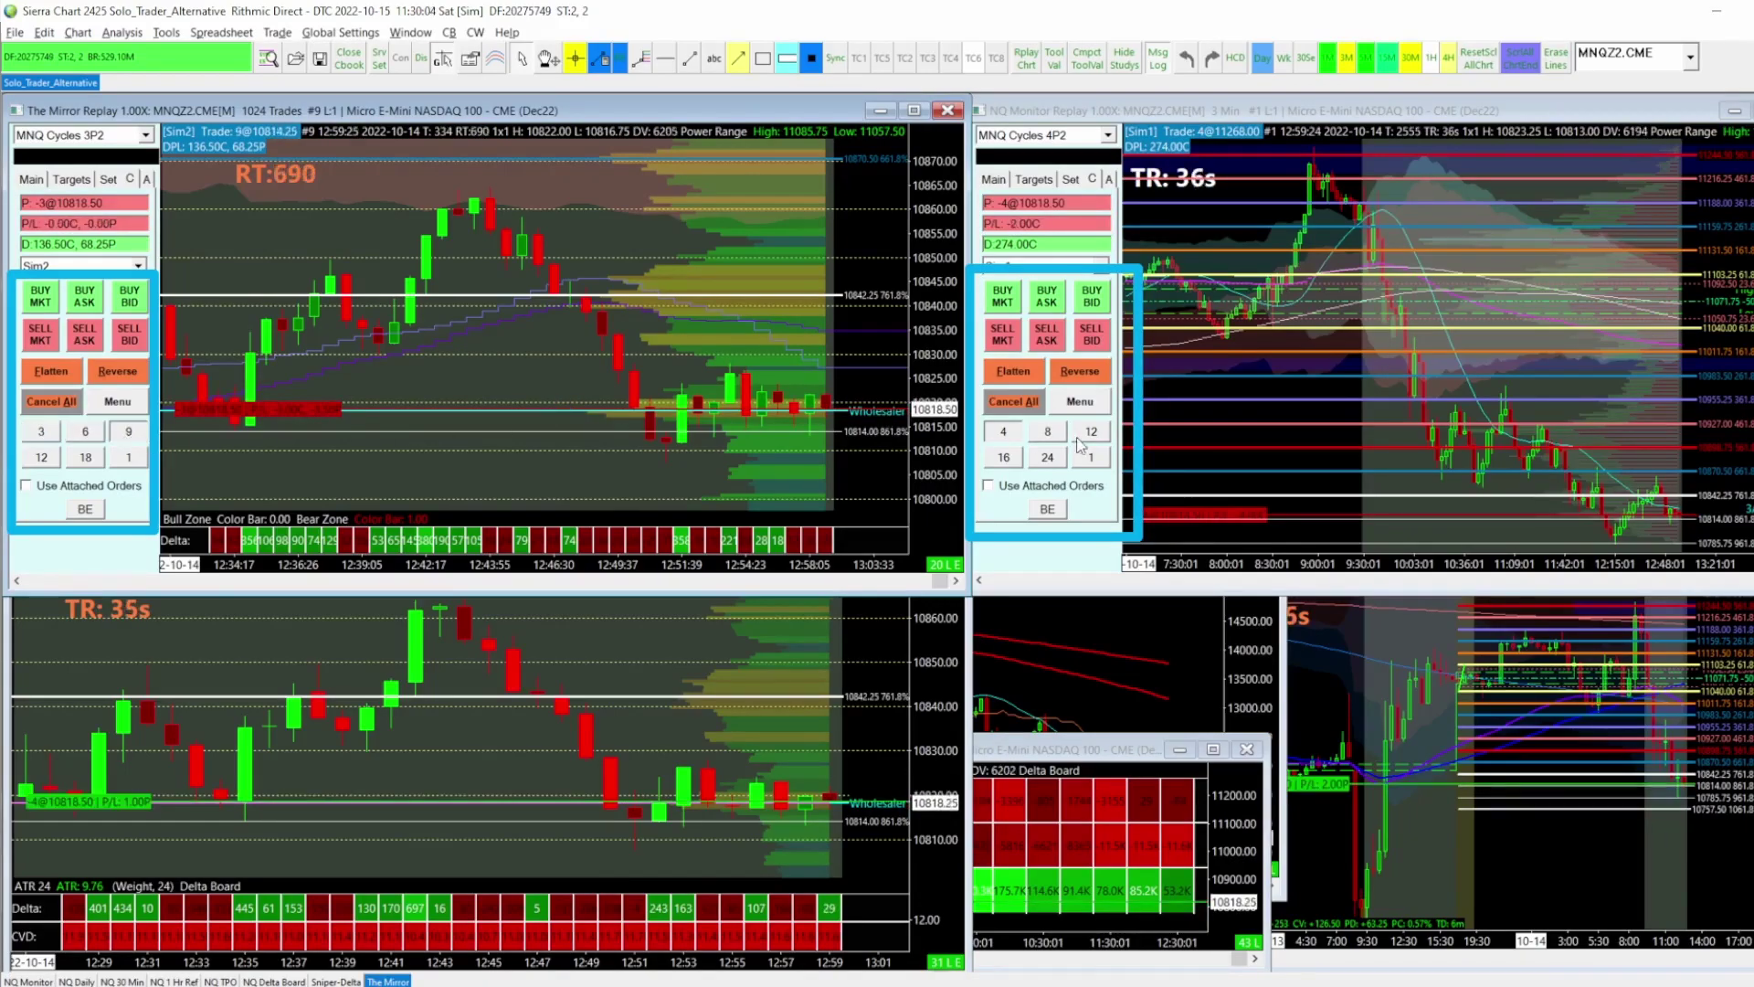
pyautogui.click(1047, 433)
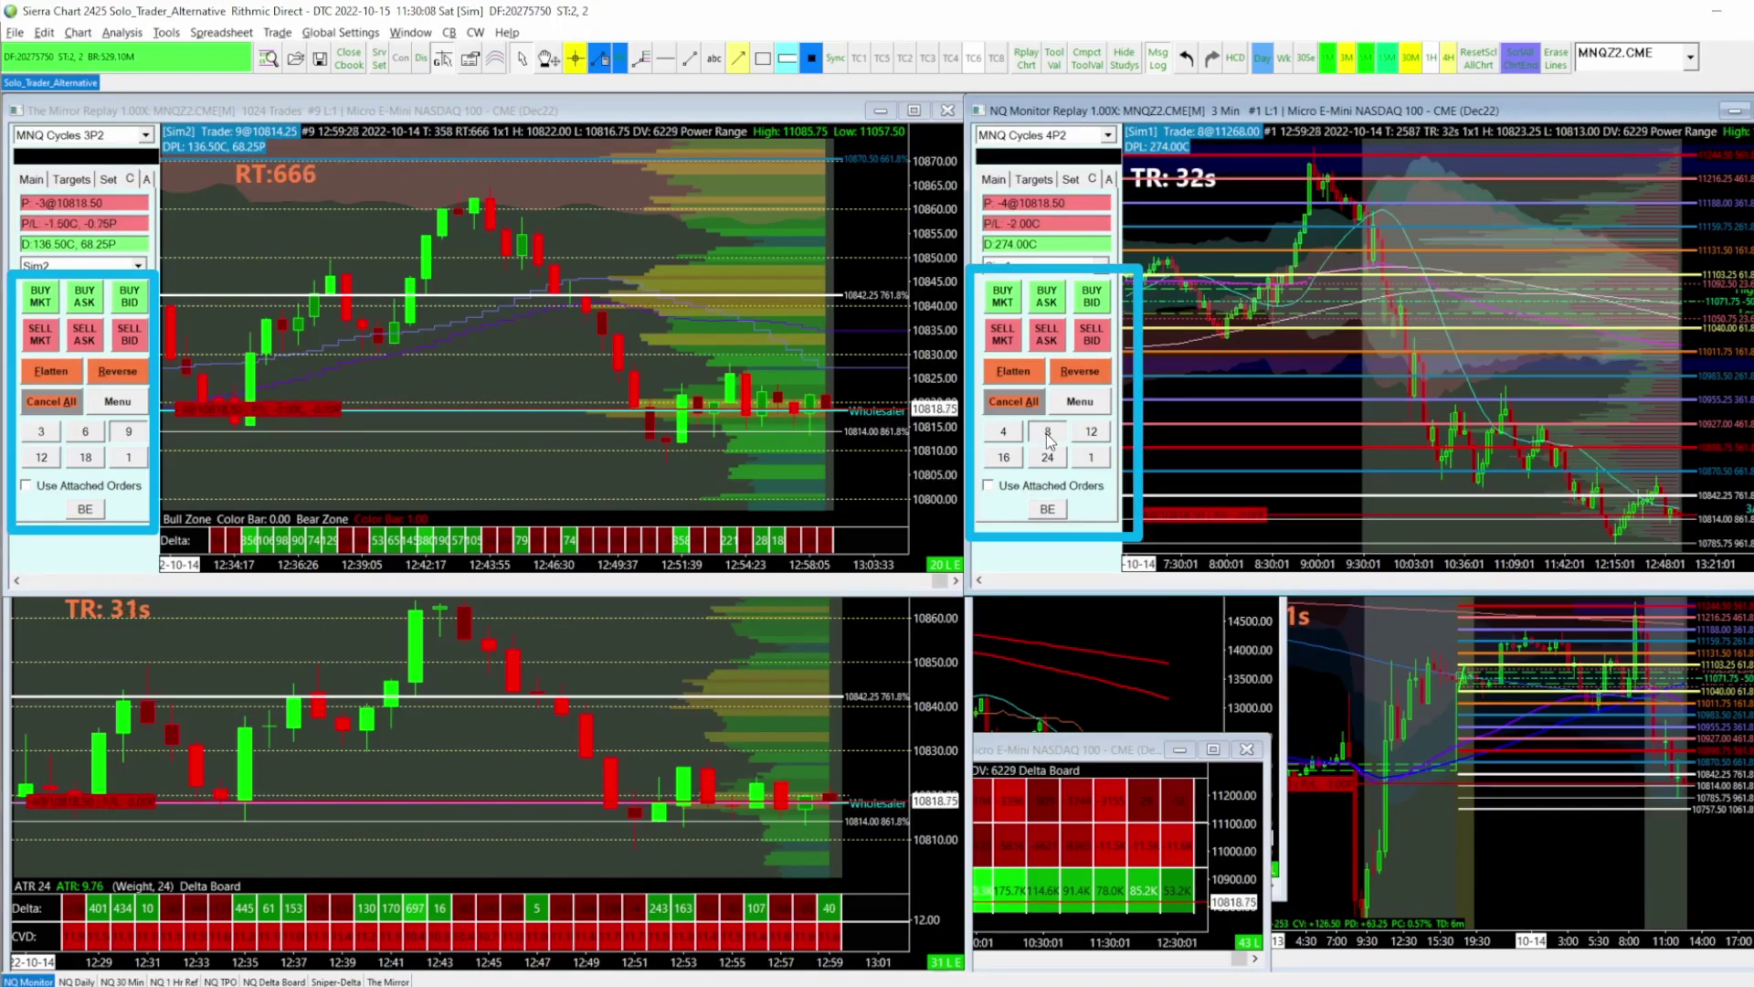
pyautogui.click(131, 338)
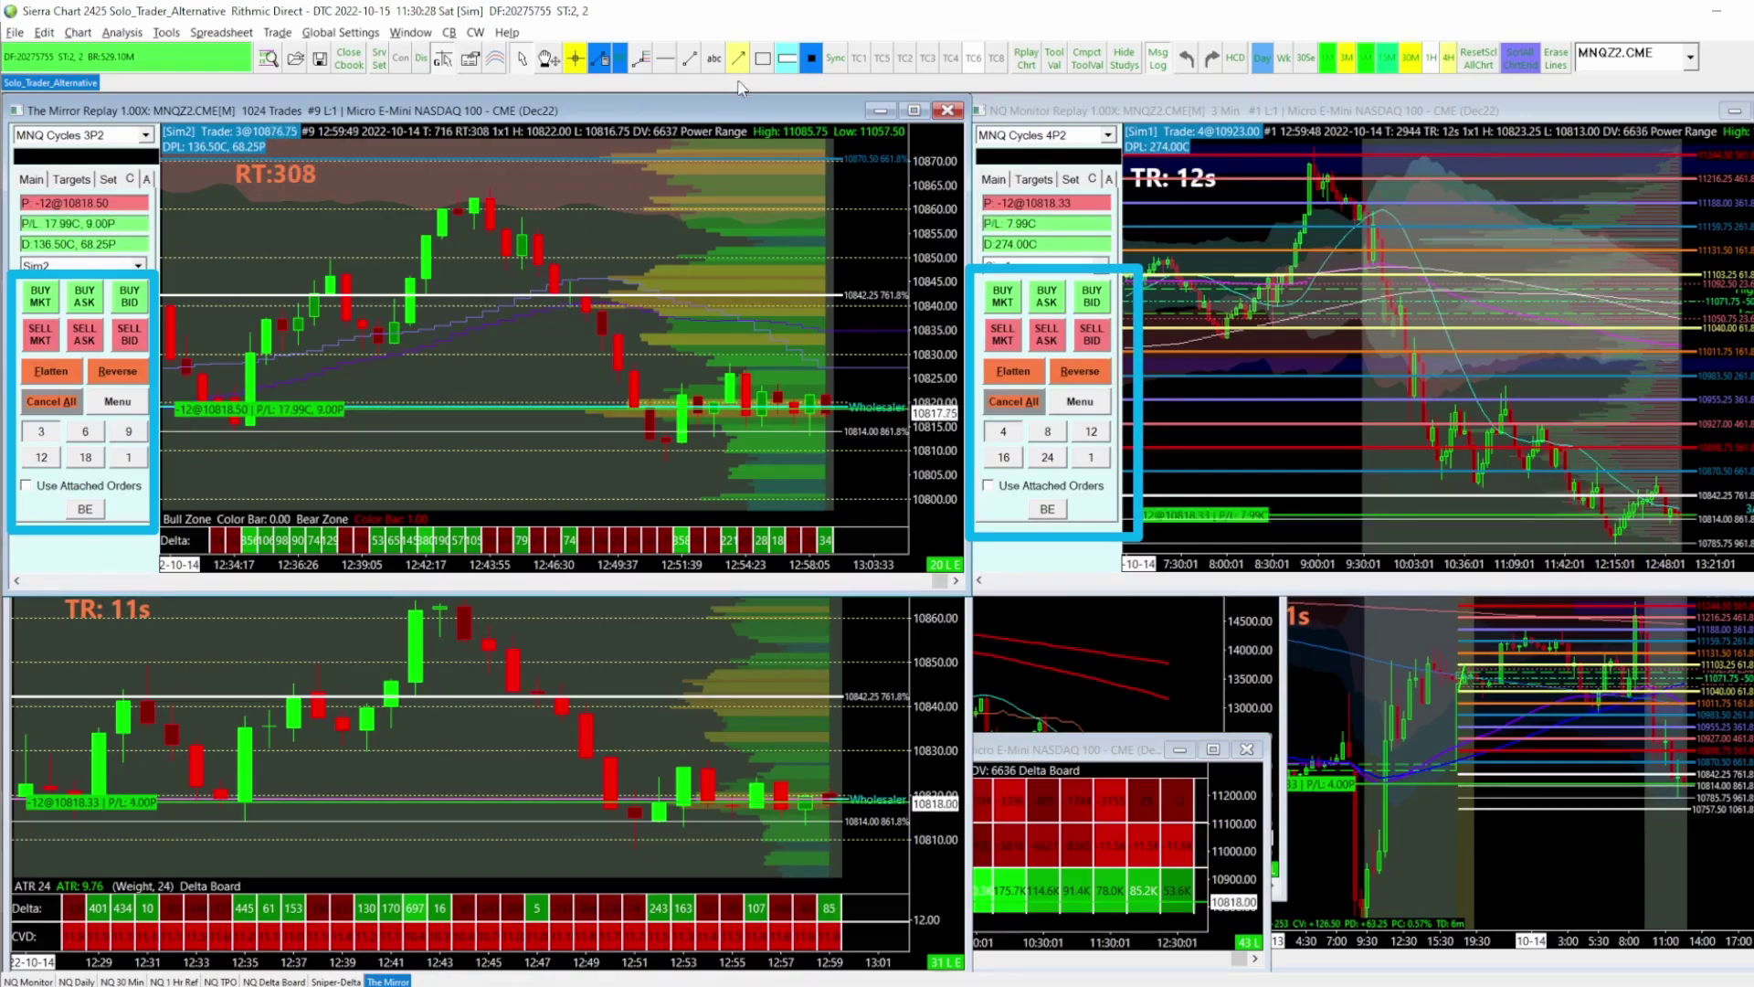
pyautogui.click(49, 373)
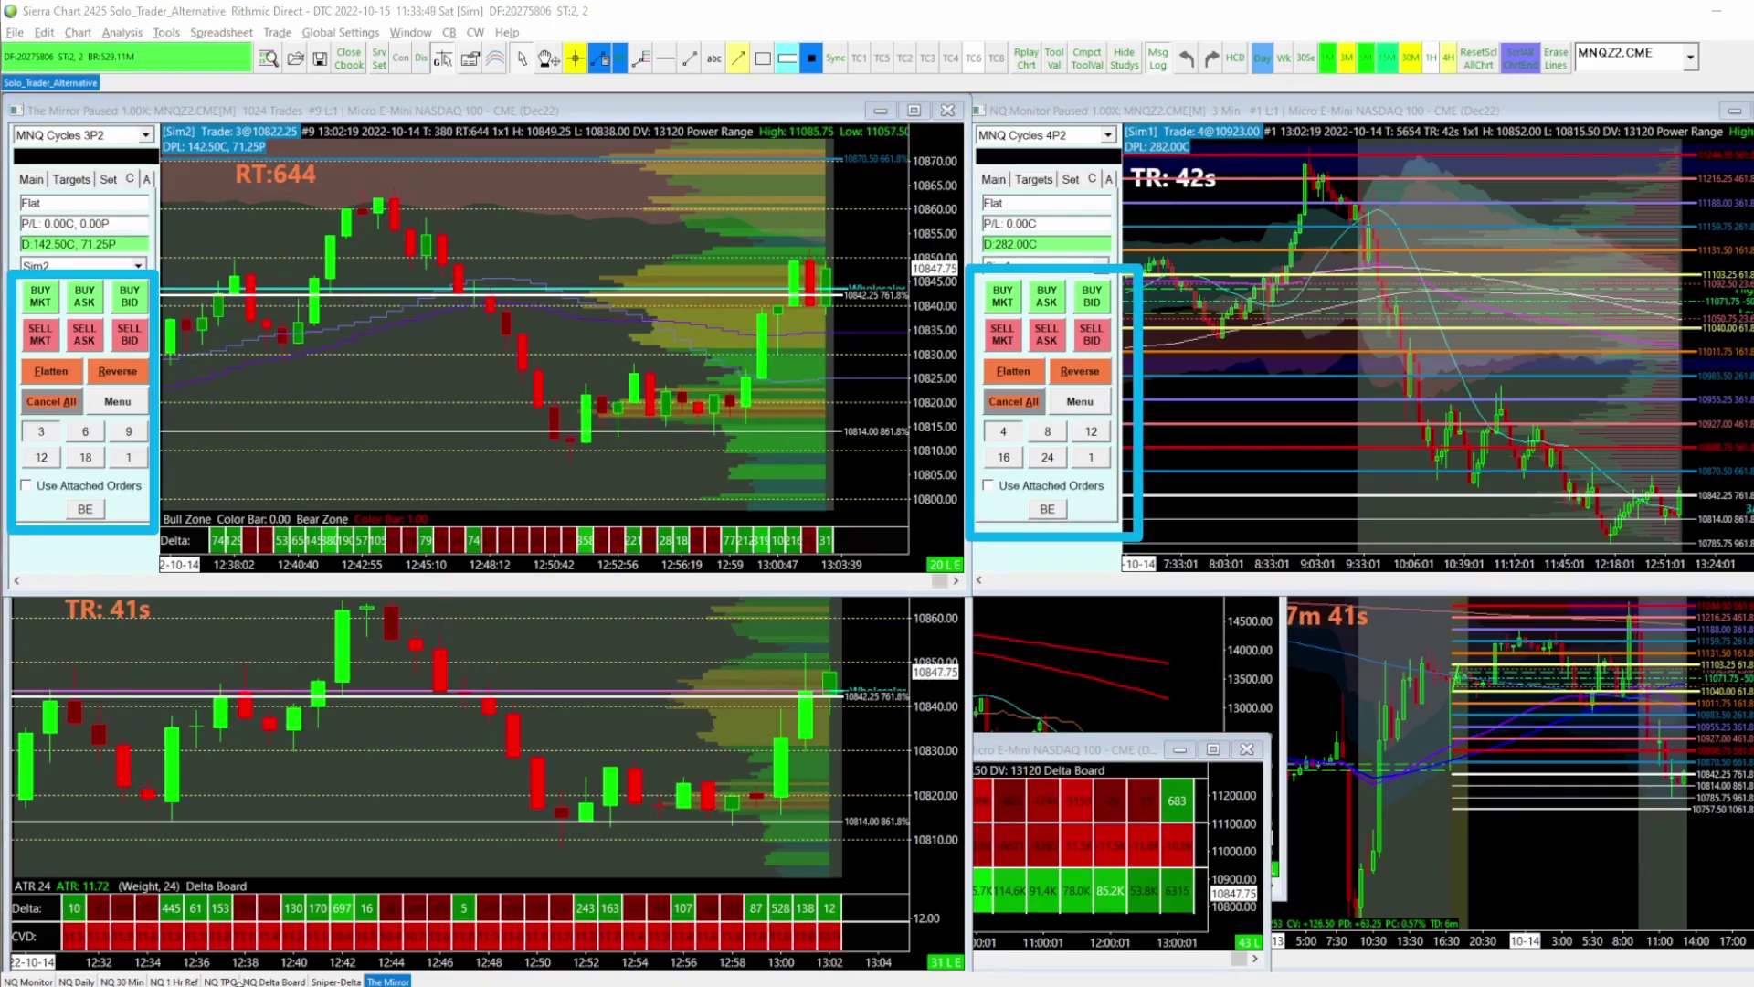
pyautogui.moveTo(256, 983)
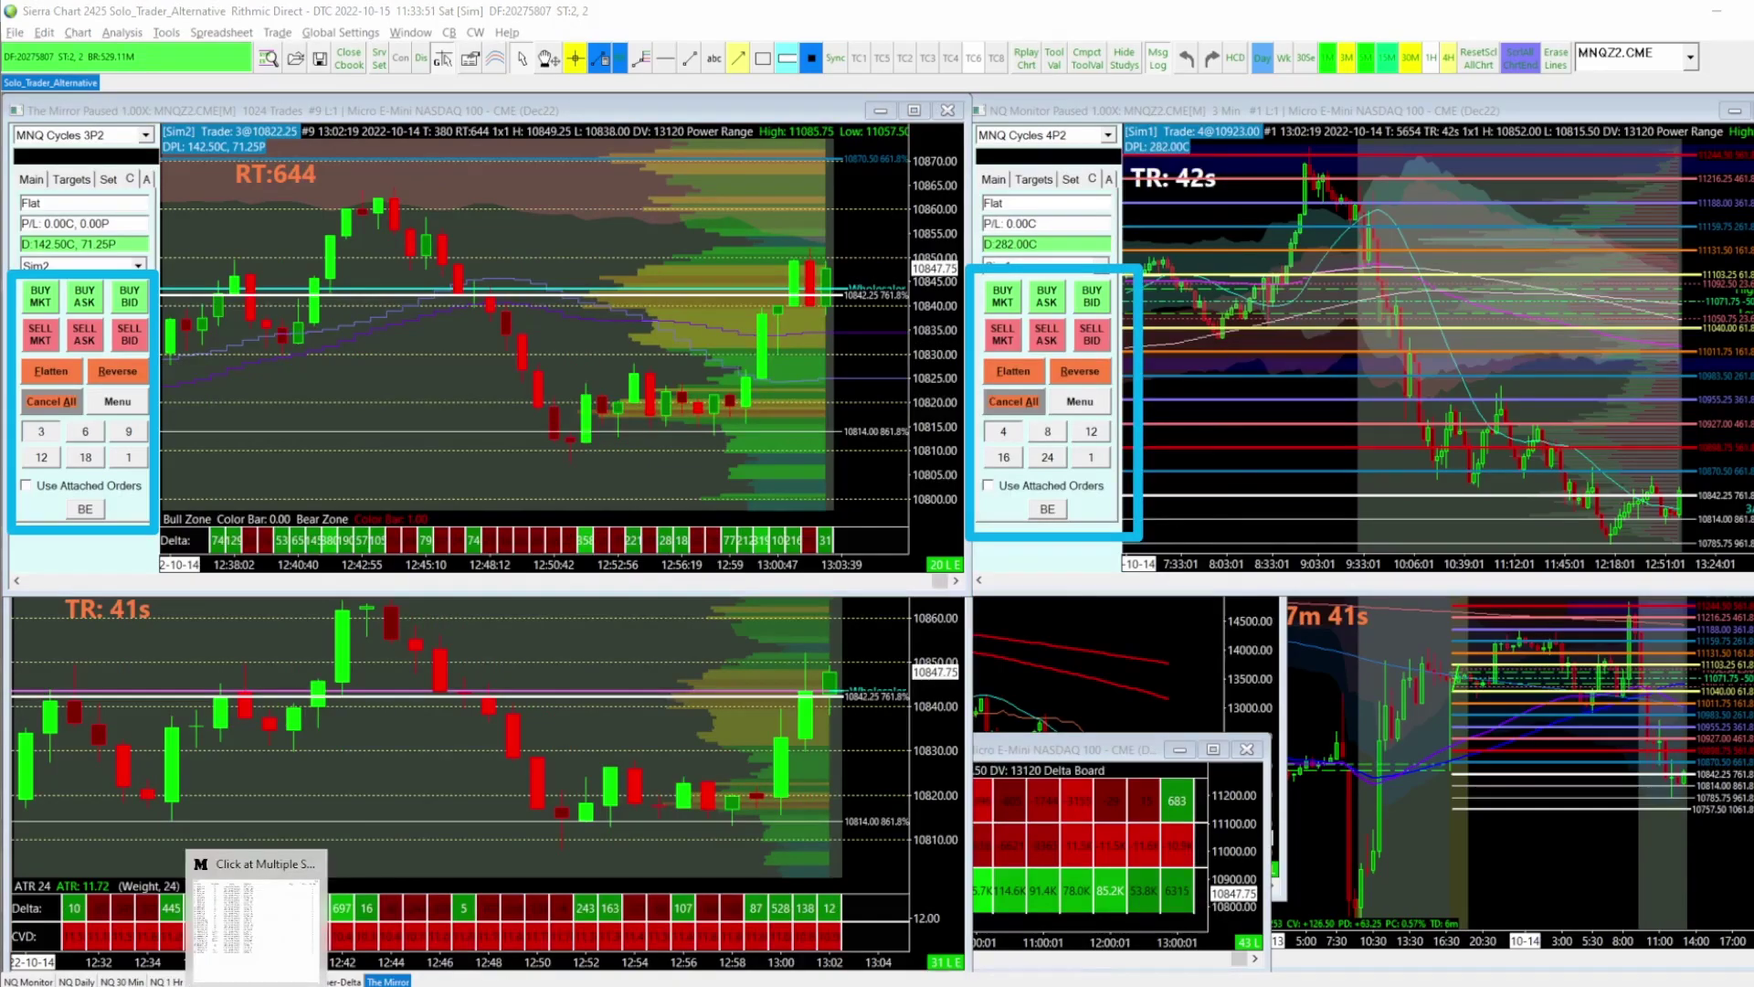
pyautogui.click(256, 923)
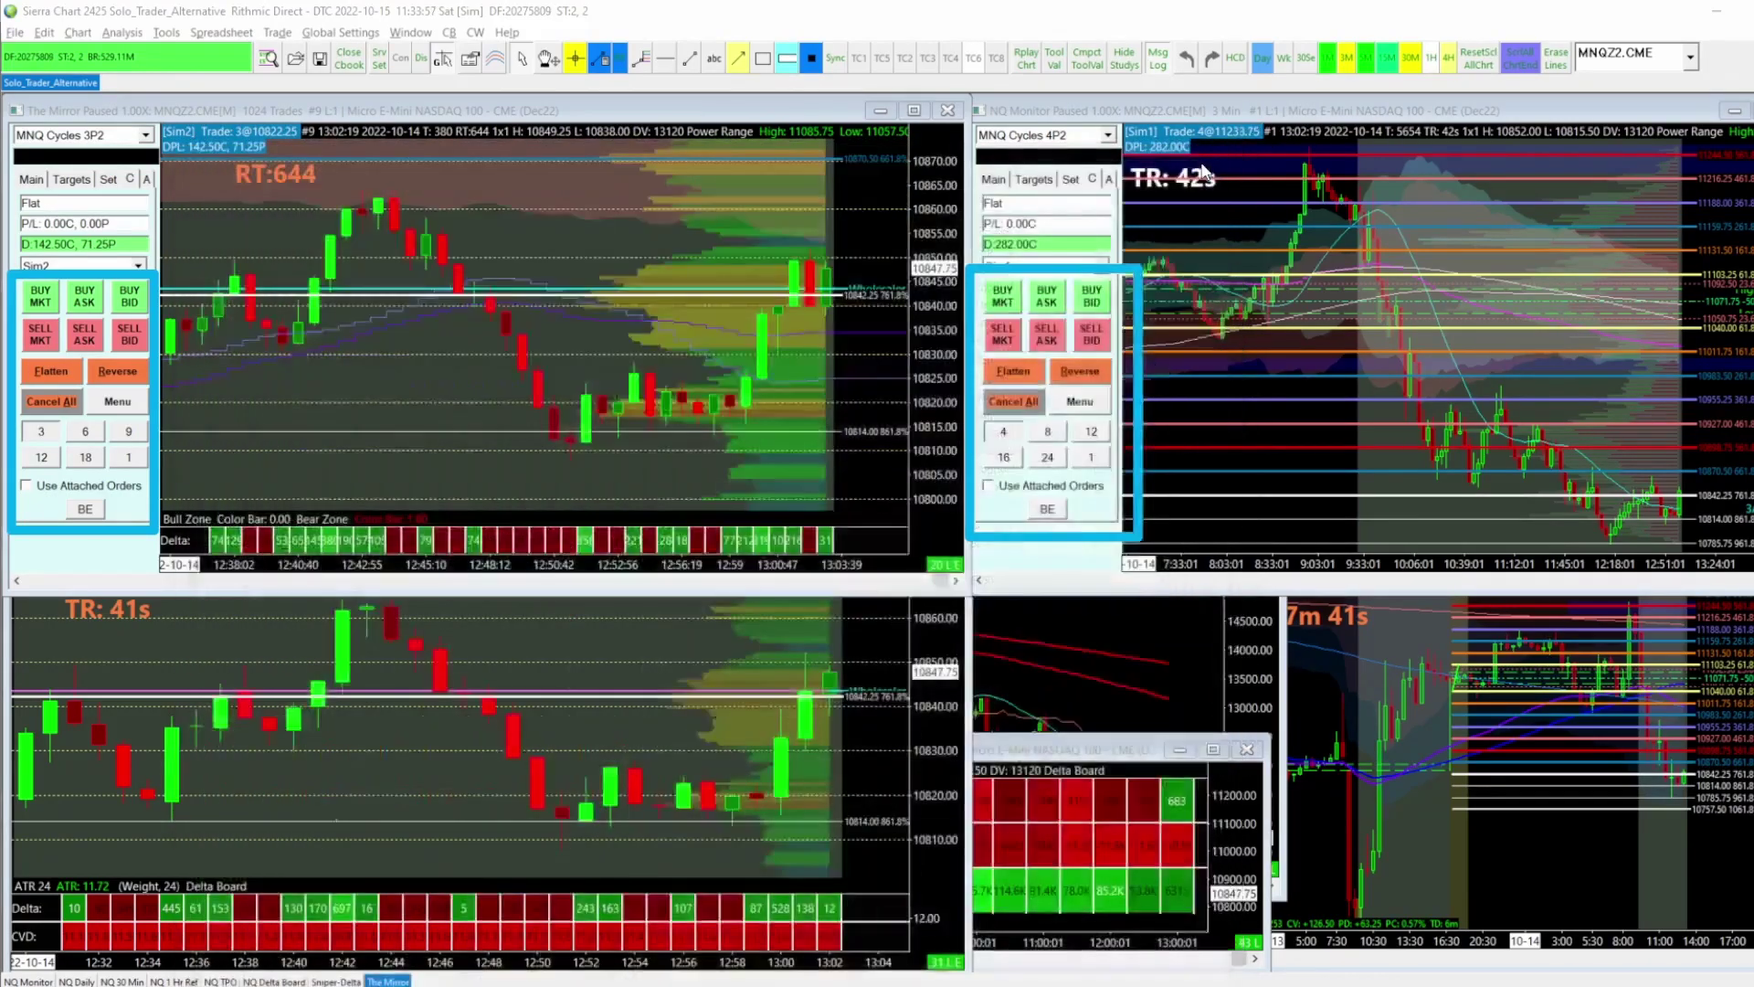
pyautogui.click(1231, 162)
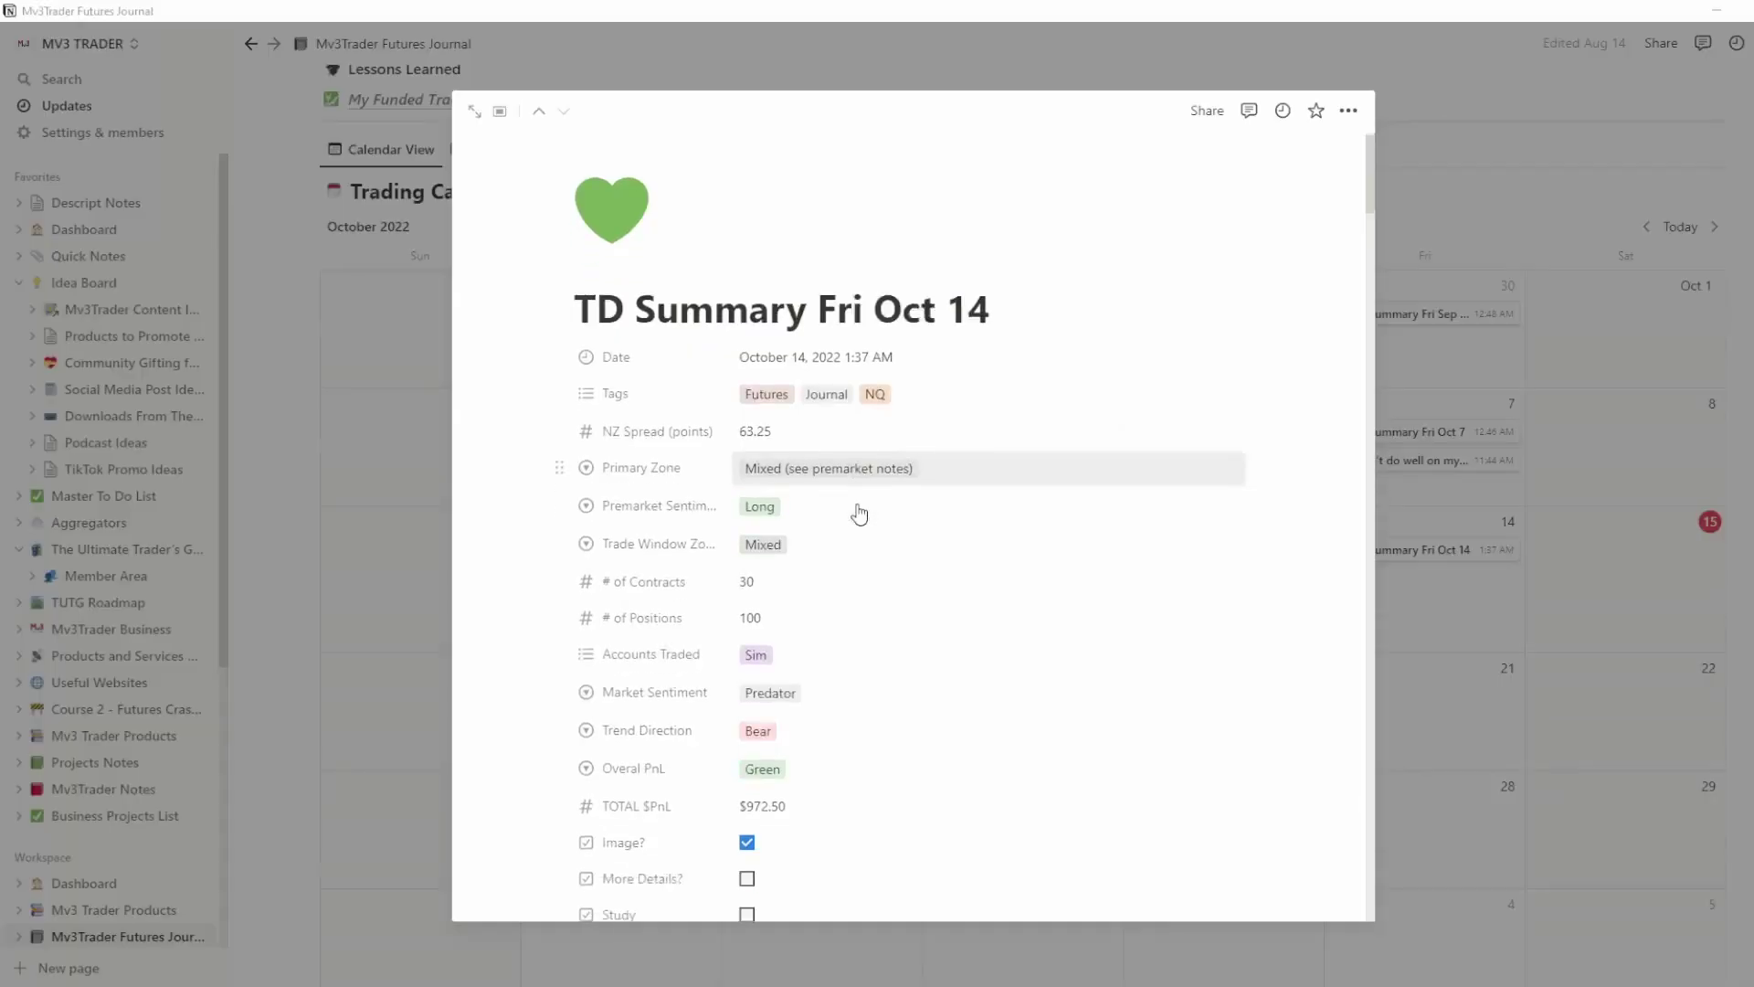
# Step: Scroll the TD Summary Fri Oct 14 page, untick and re-tick Open Trade Copier, then return to the top
pyautogui.scroll(-15, 859, 514)
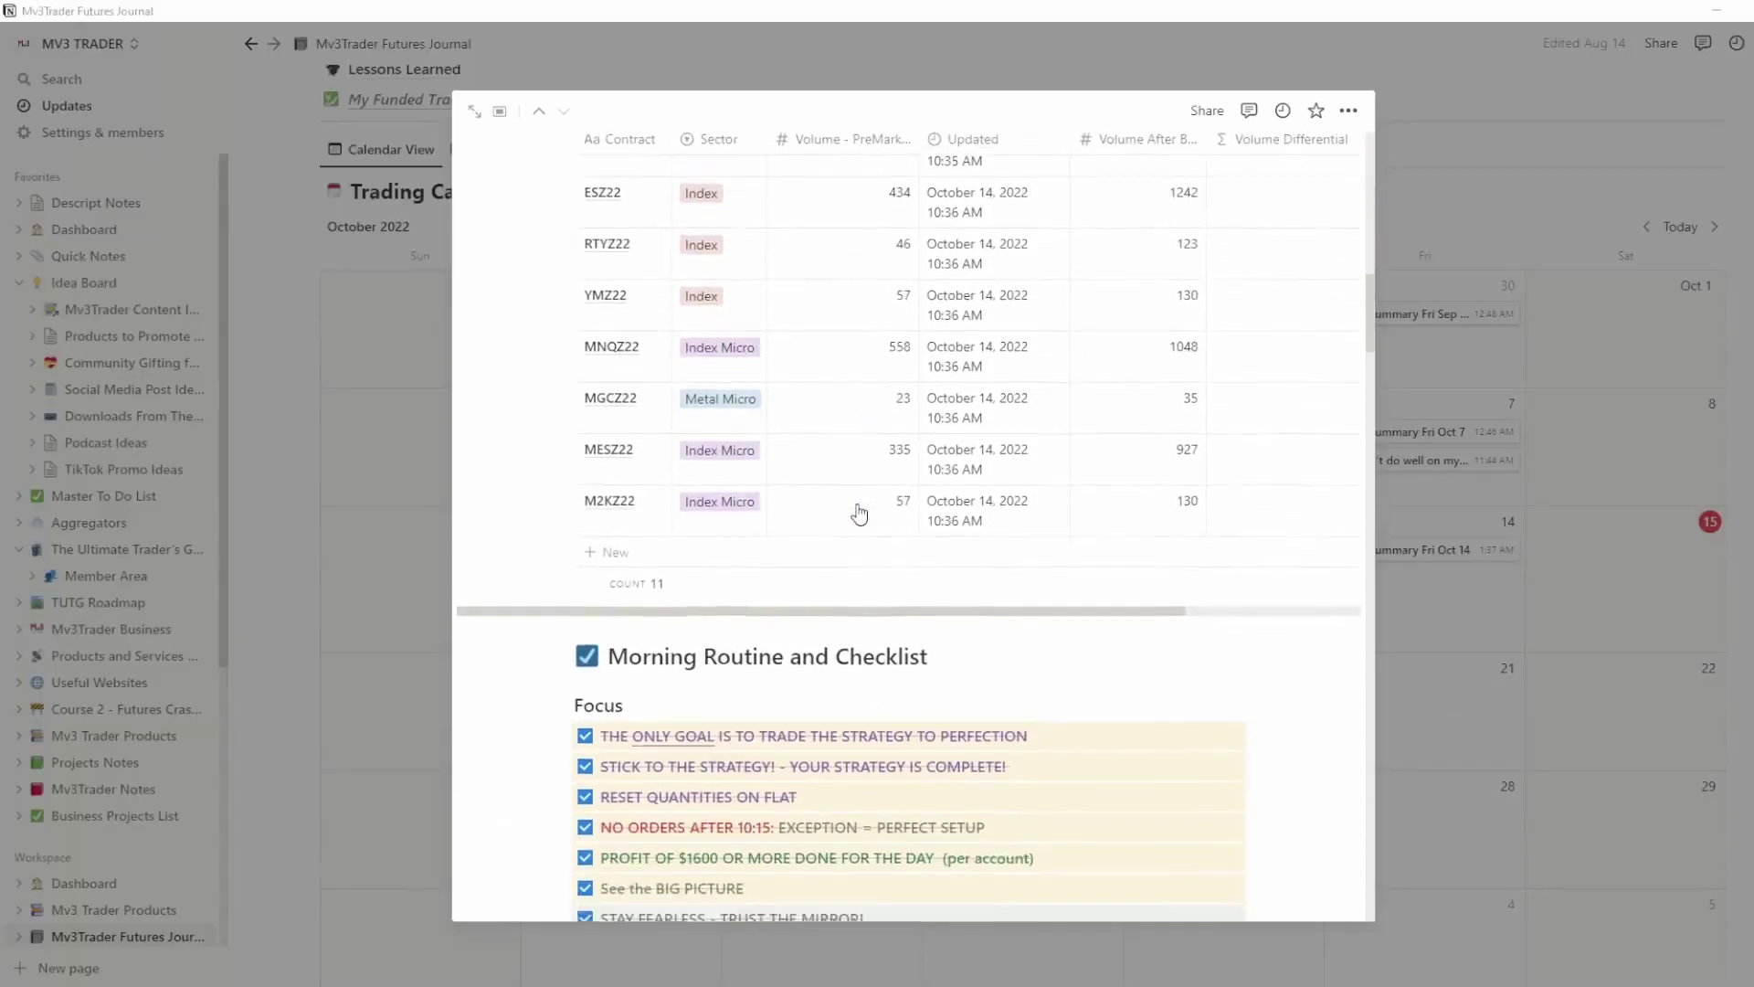
pyautogui.scroll(-5, 858, 514)
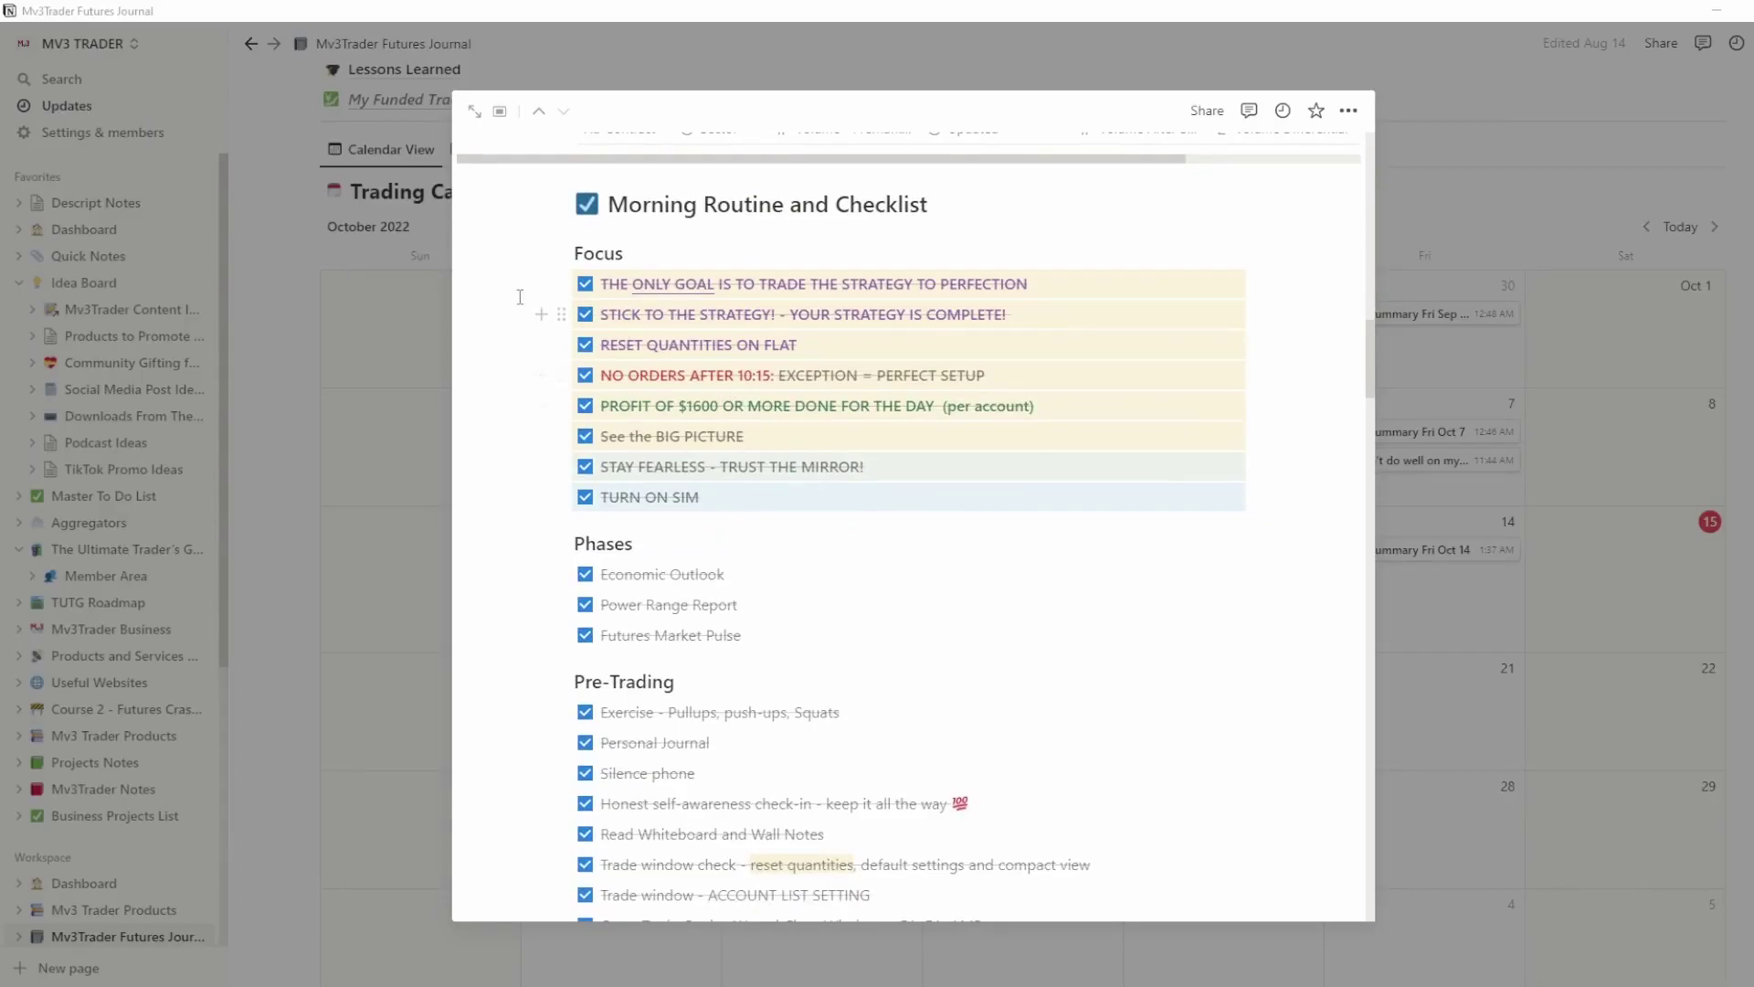
pyautogui.scroll(-5, 590, 461)
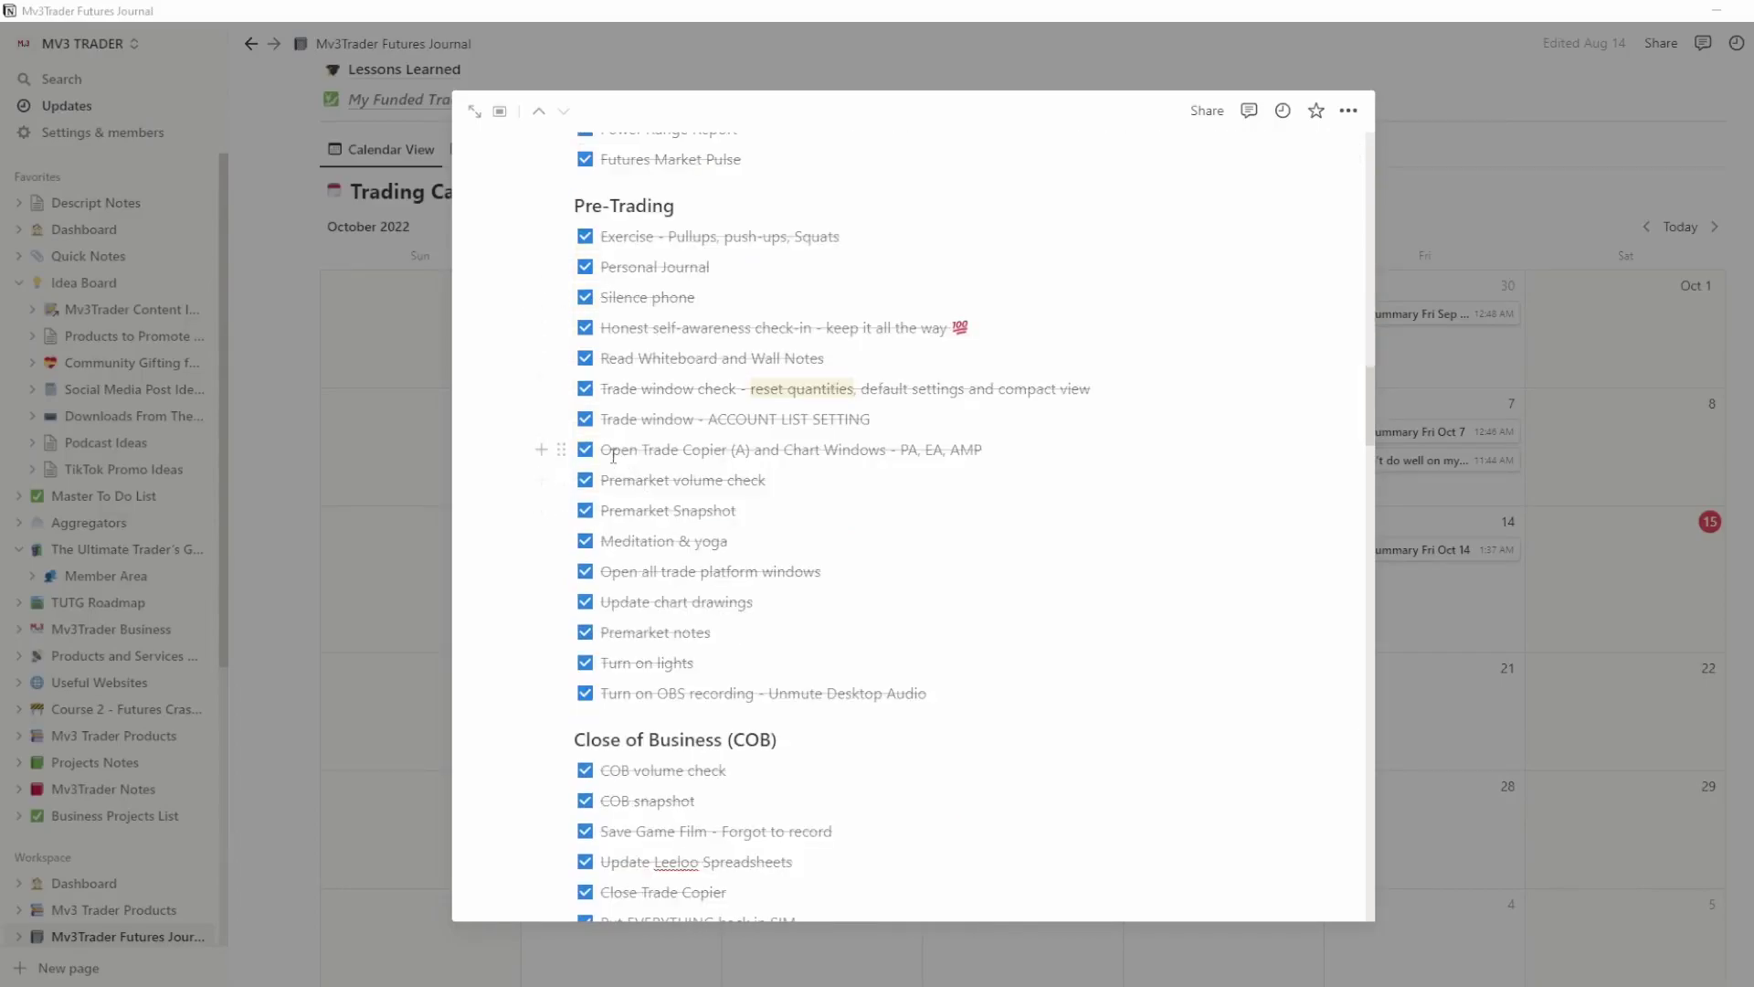
pyautogui.click(586, 452)
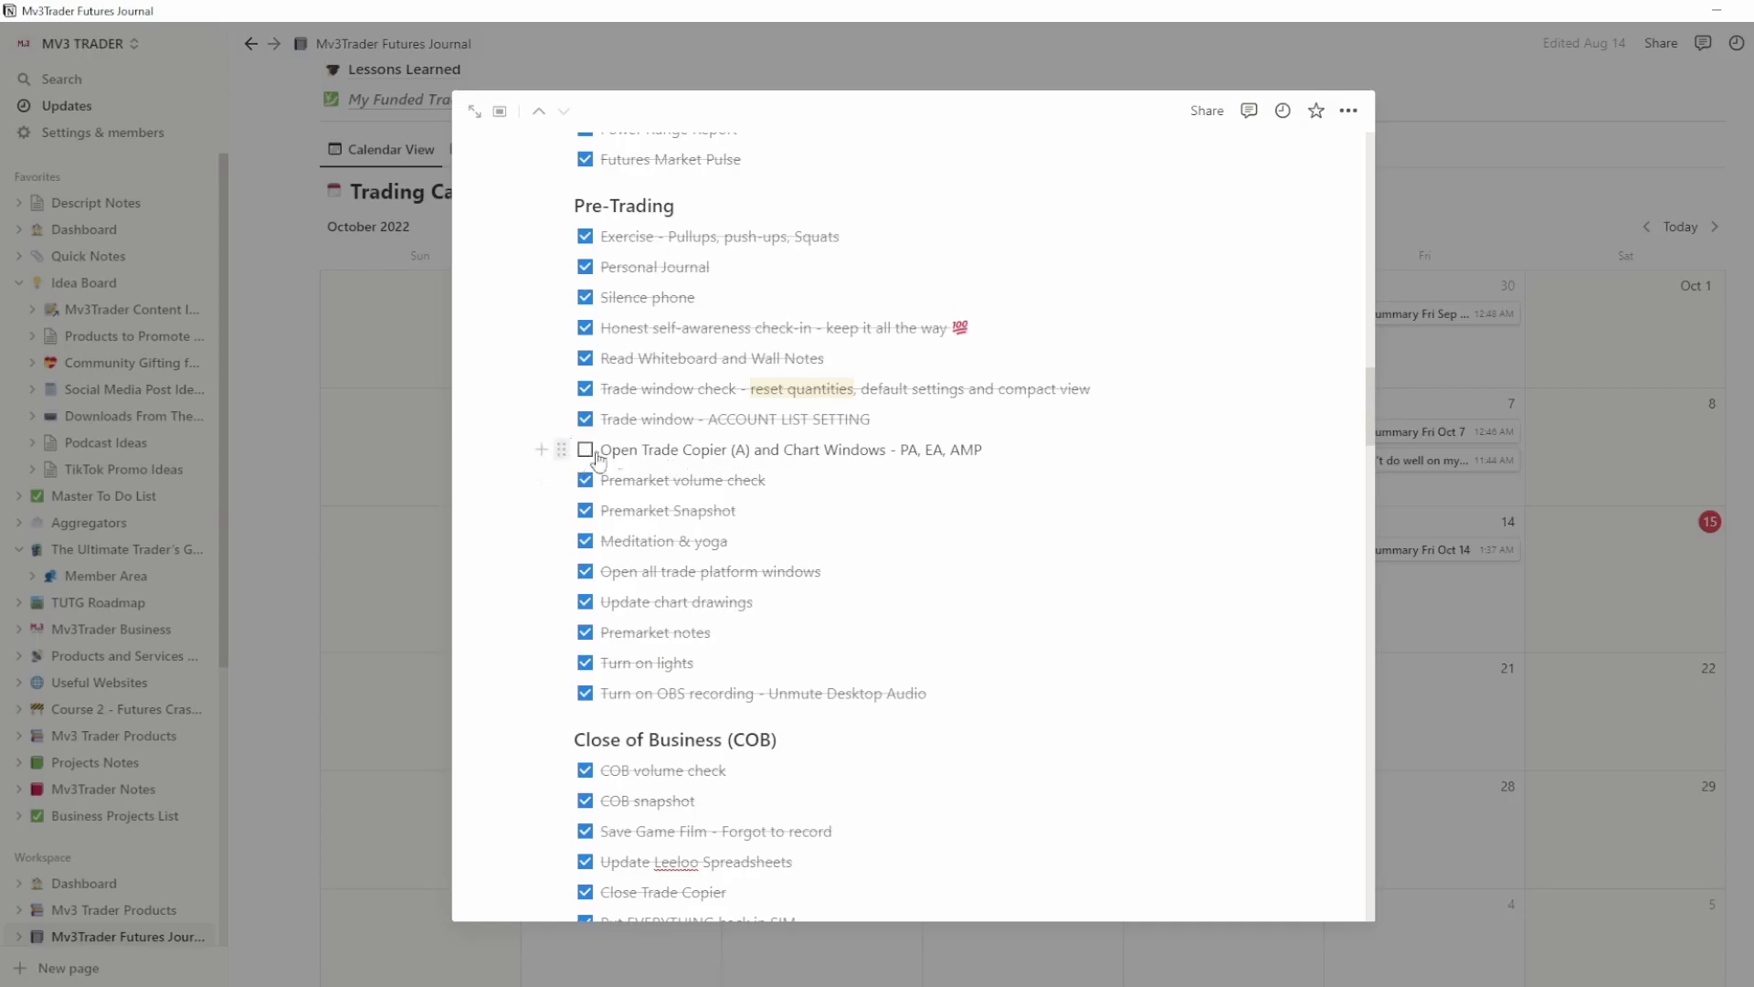
pyautogui.click(586, 449)
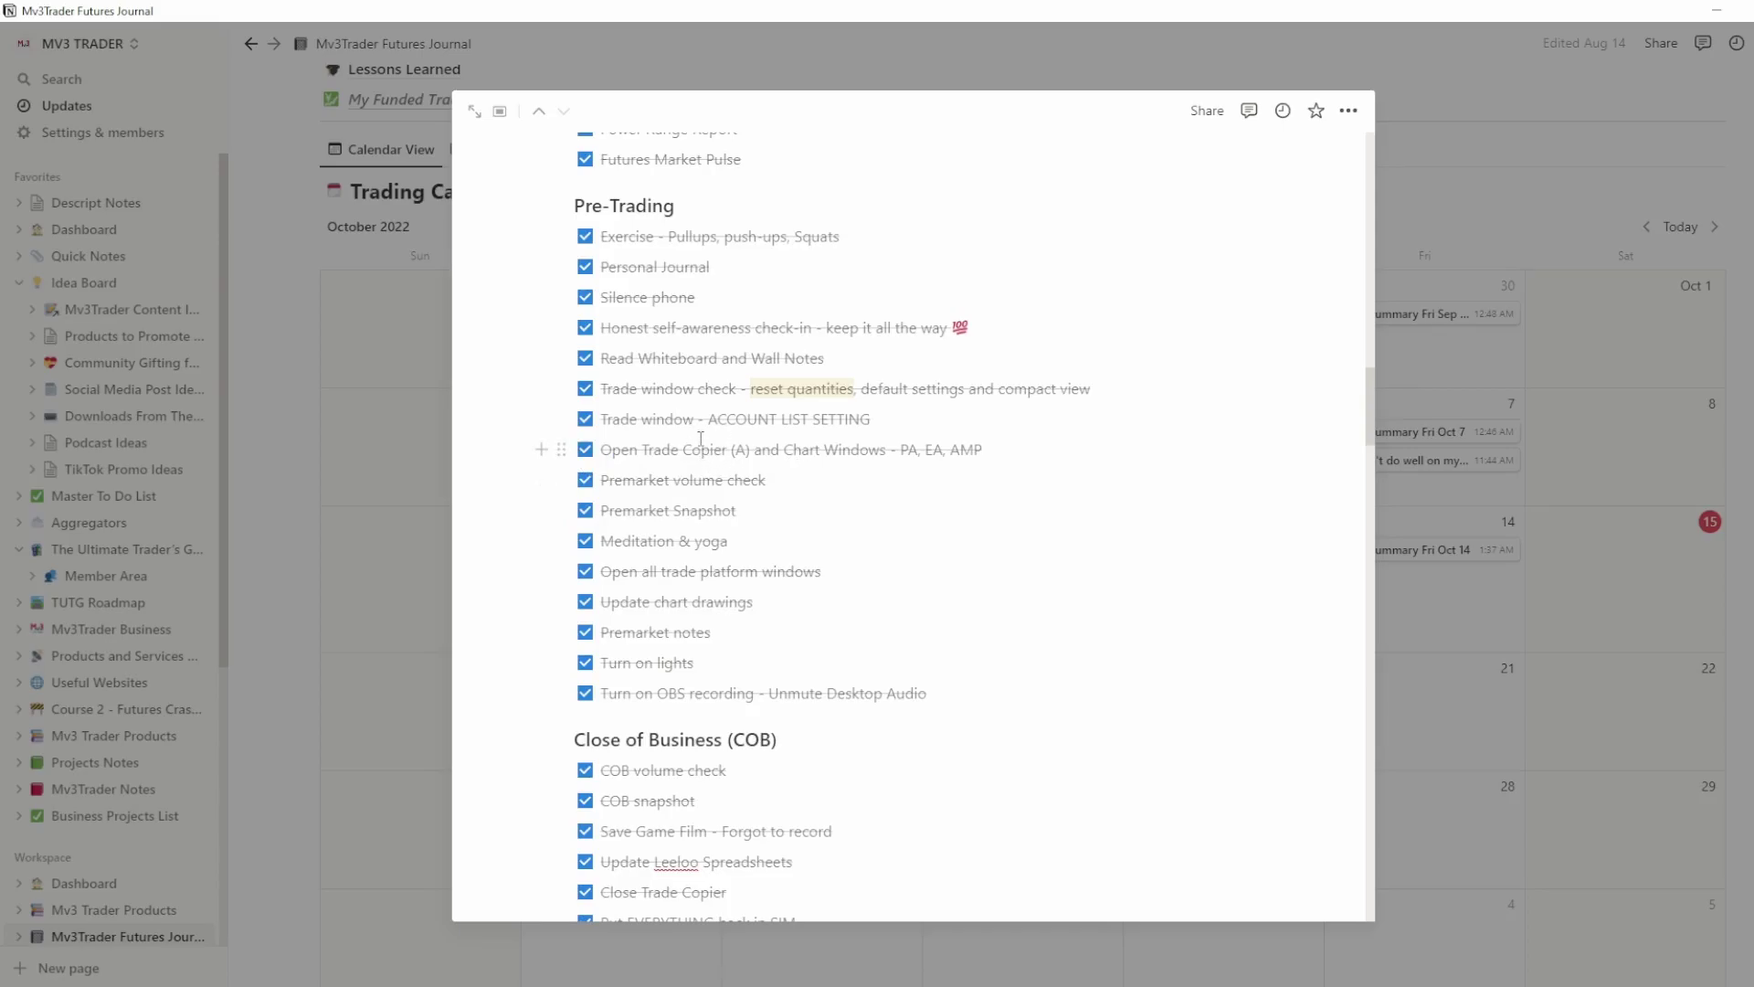
pyautogui.scroll(10, 701, 438)
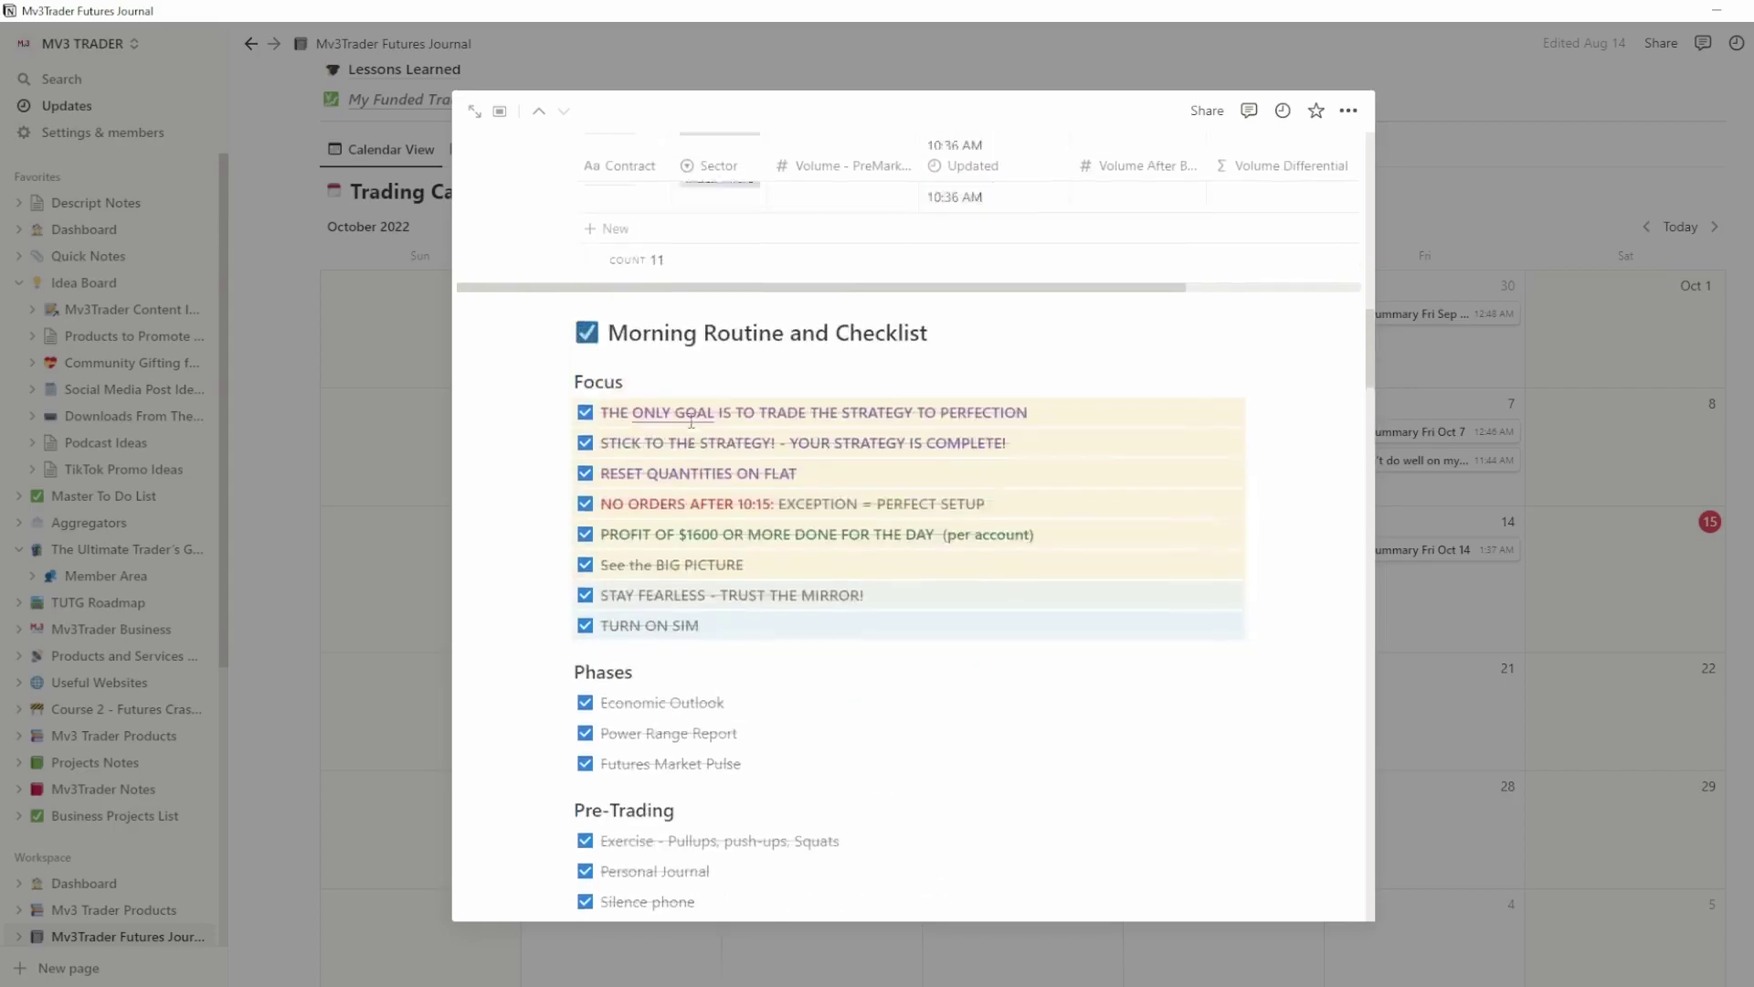
pyautogui.scroll(10, 691, 427)
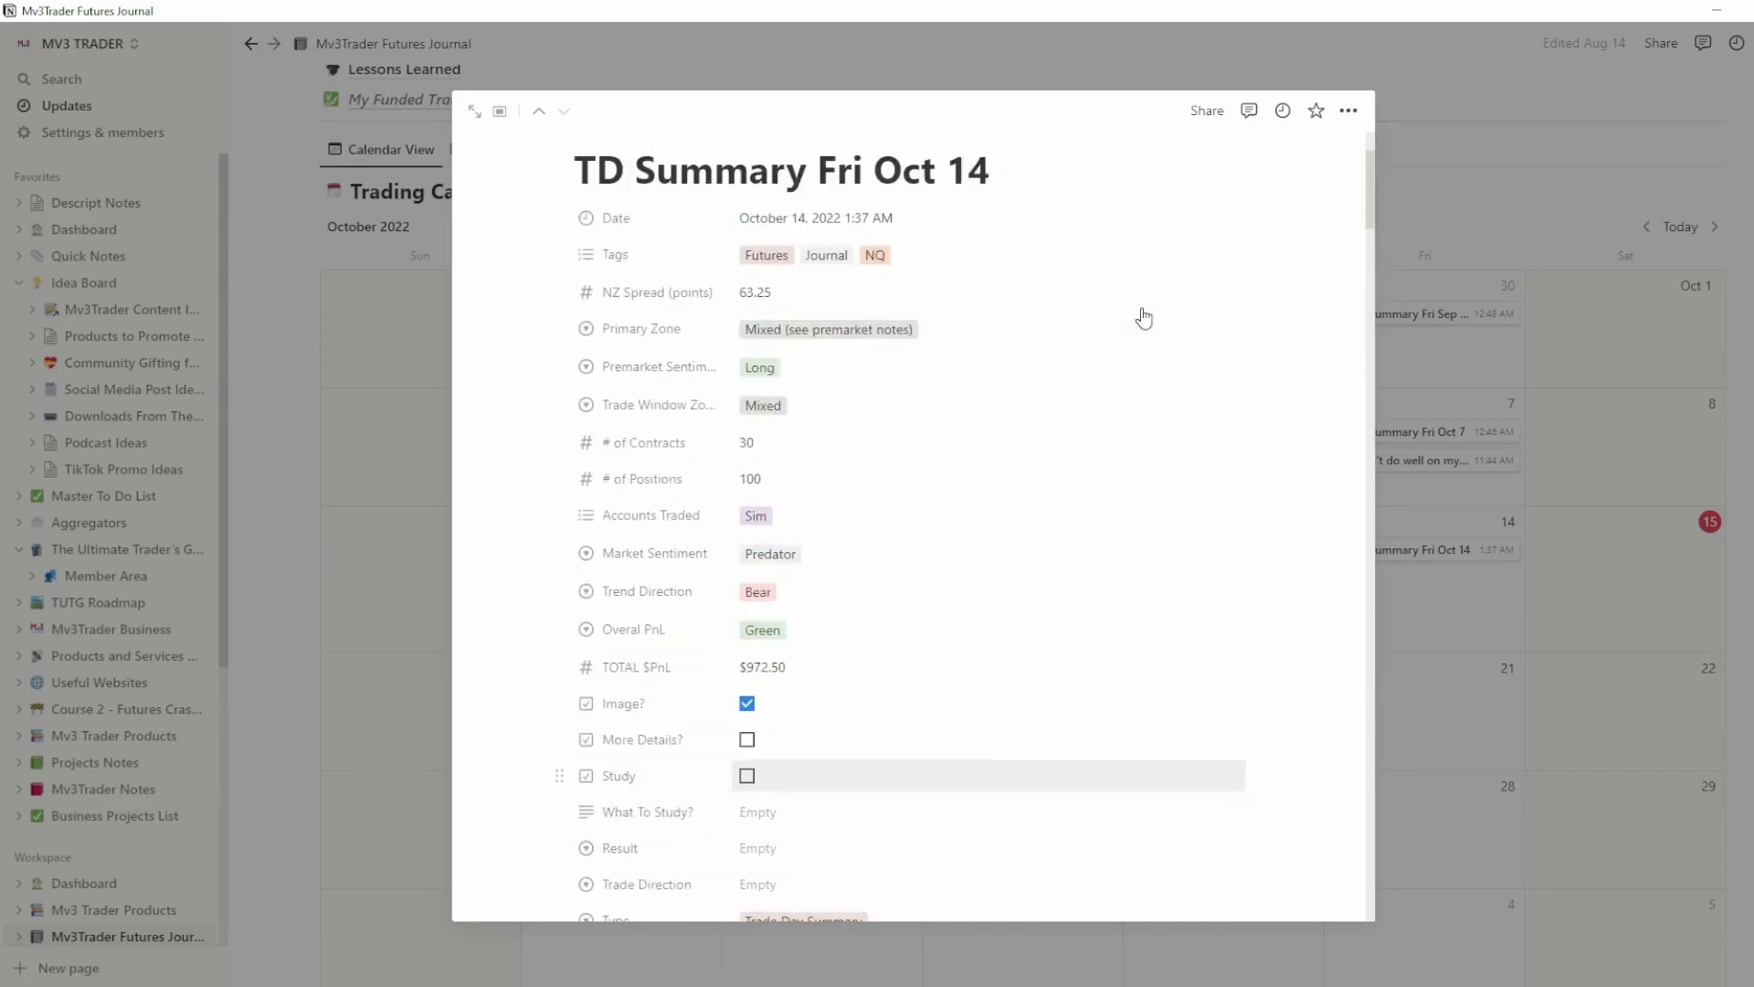